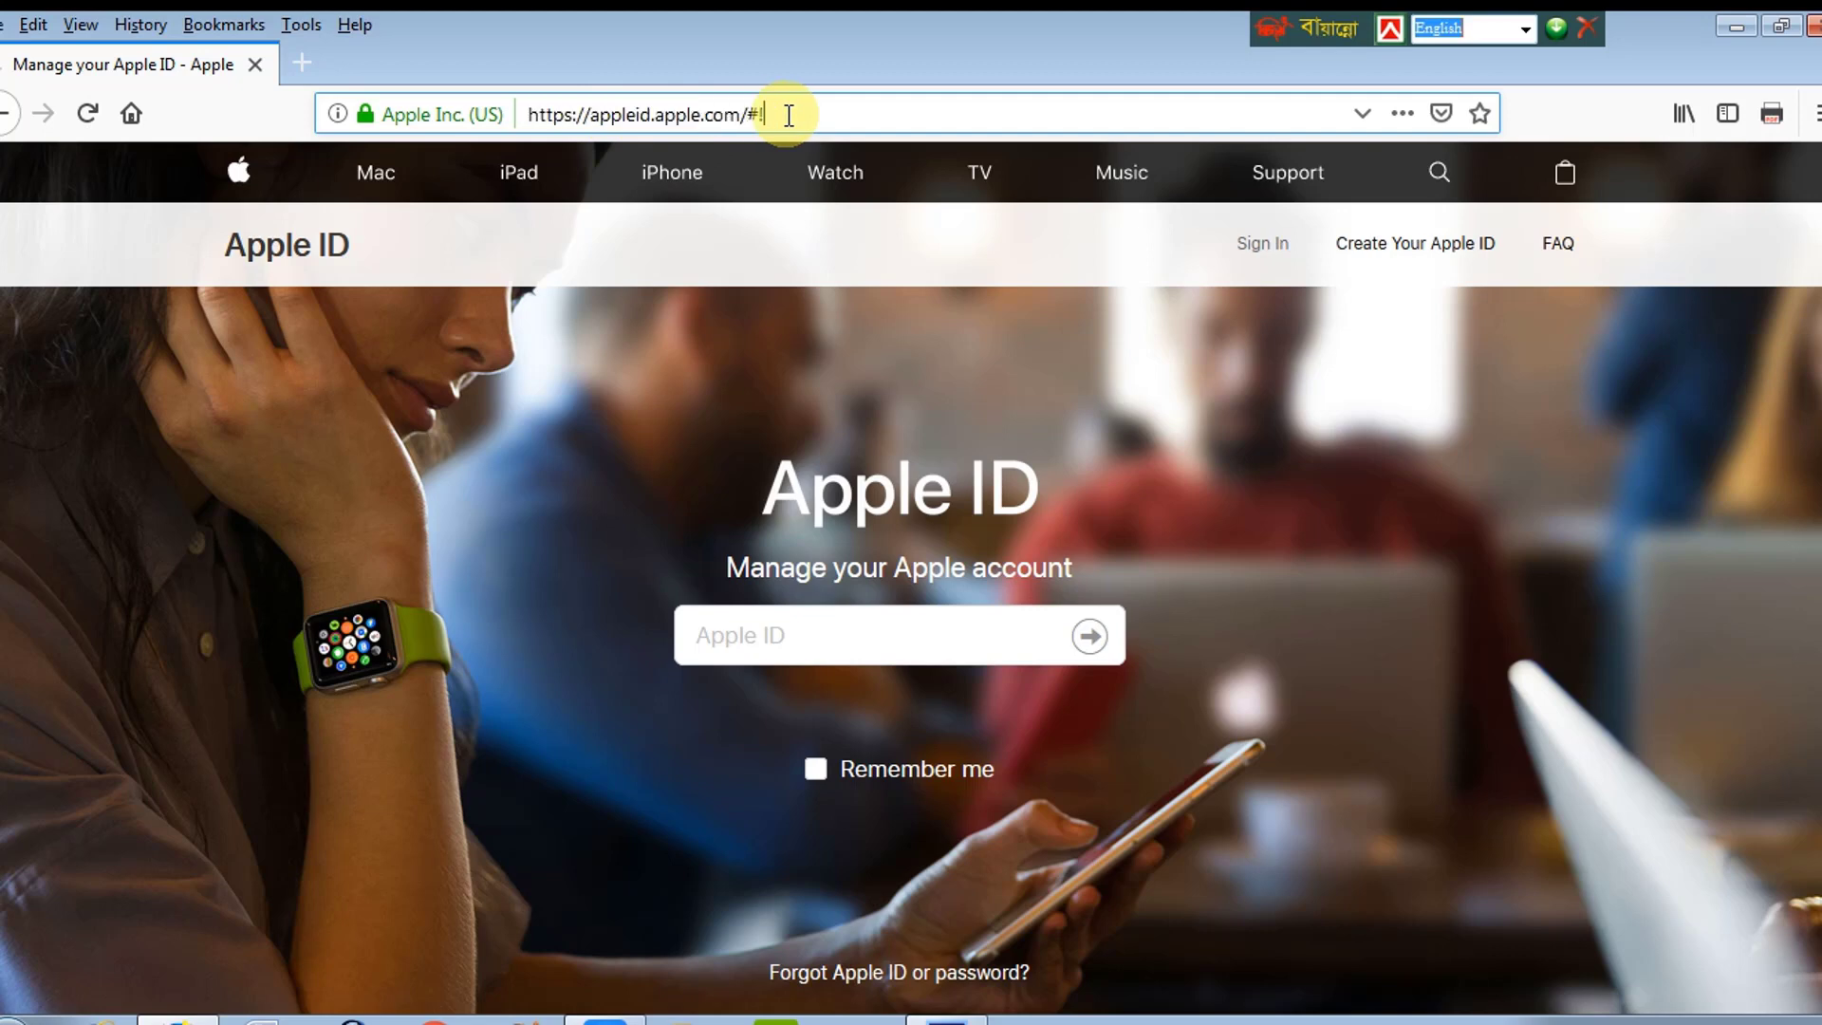
Step: Open the header's 'Create Your Apple ID' link in a new browser tab
left_click_drag(809, 114, 494, 122)
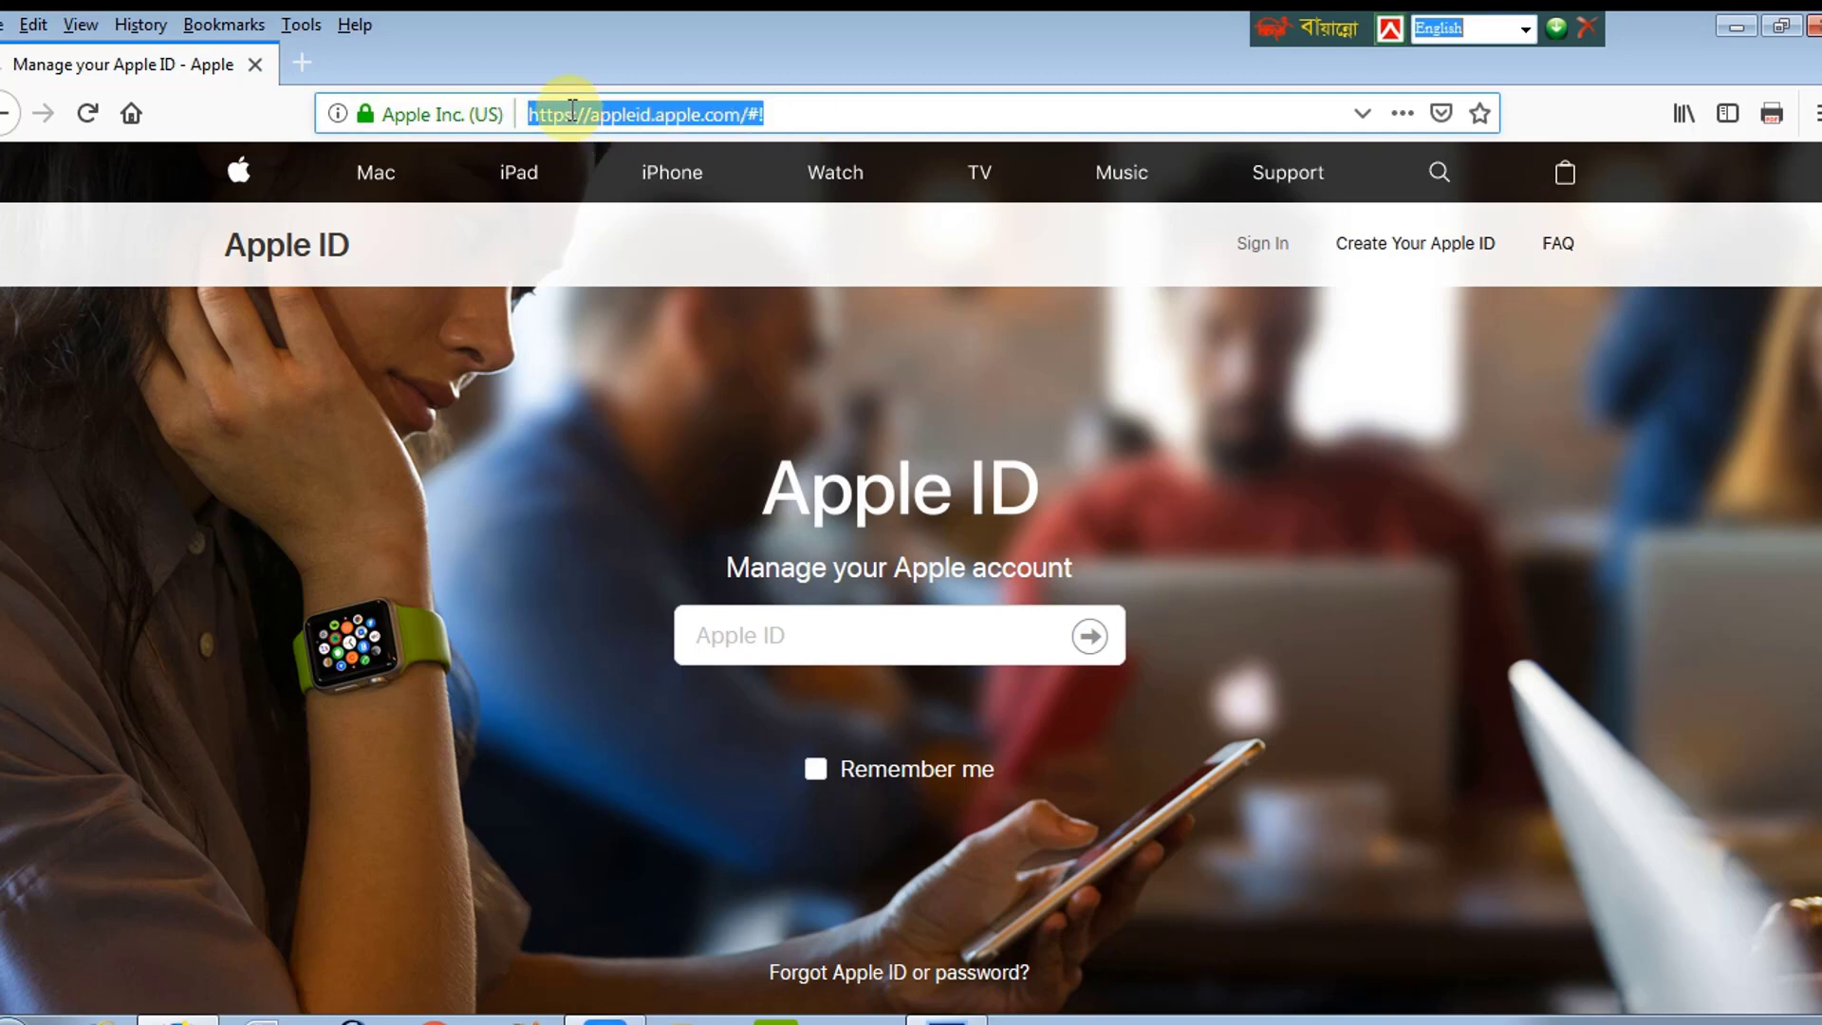
left_click(651, 114)
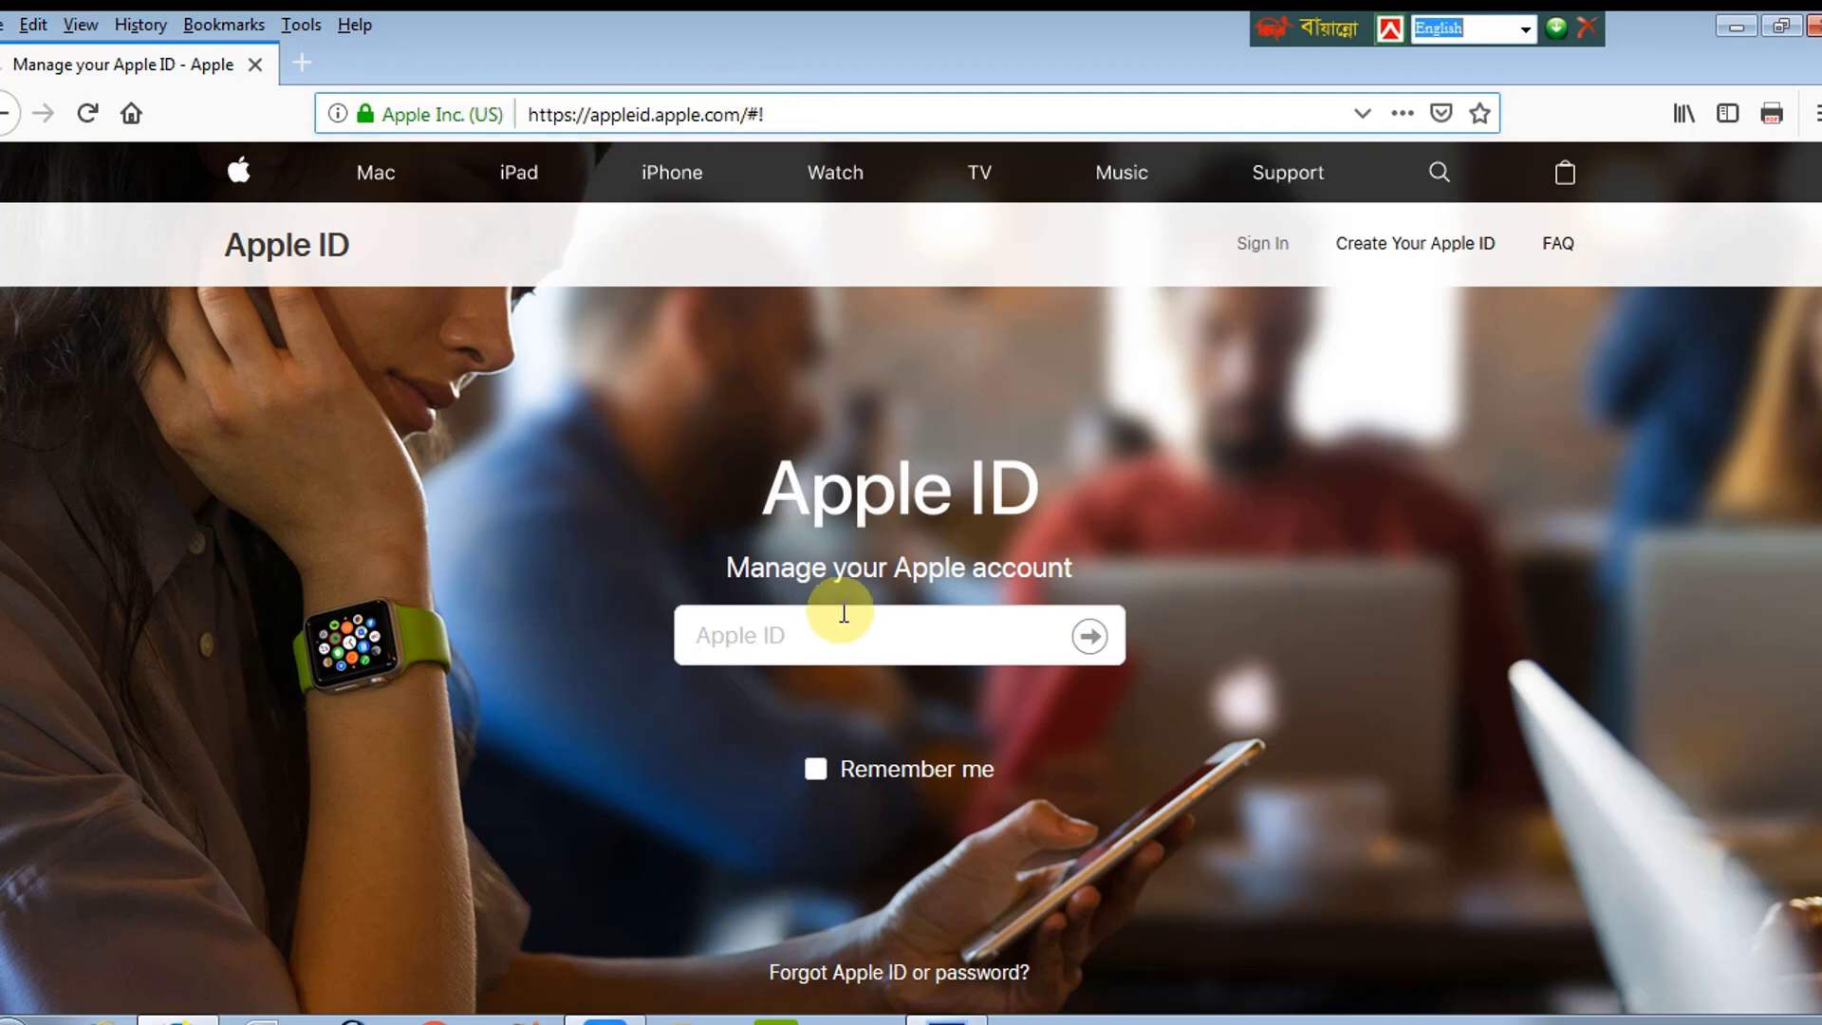
left_click(745, 634)
left_click_drag(728, 565, 949, 569)
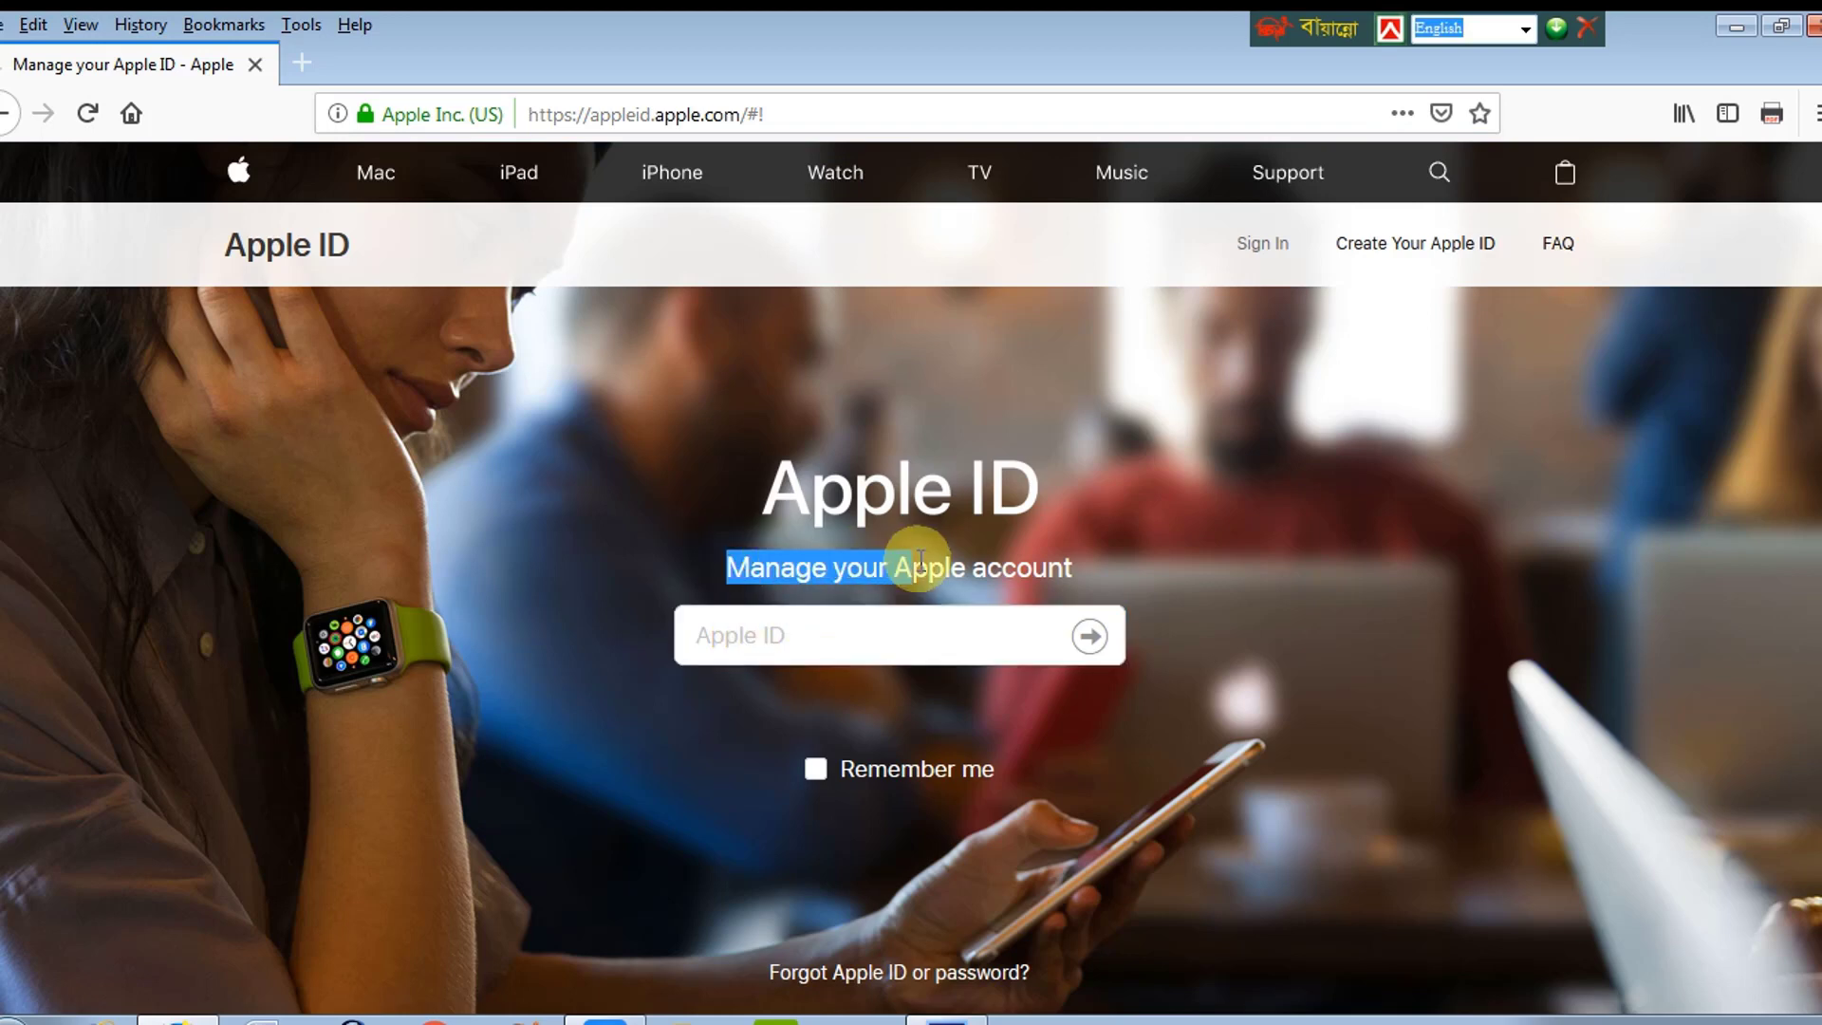
left_click(1186, 438)
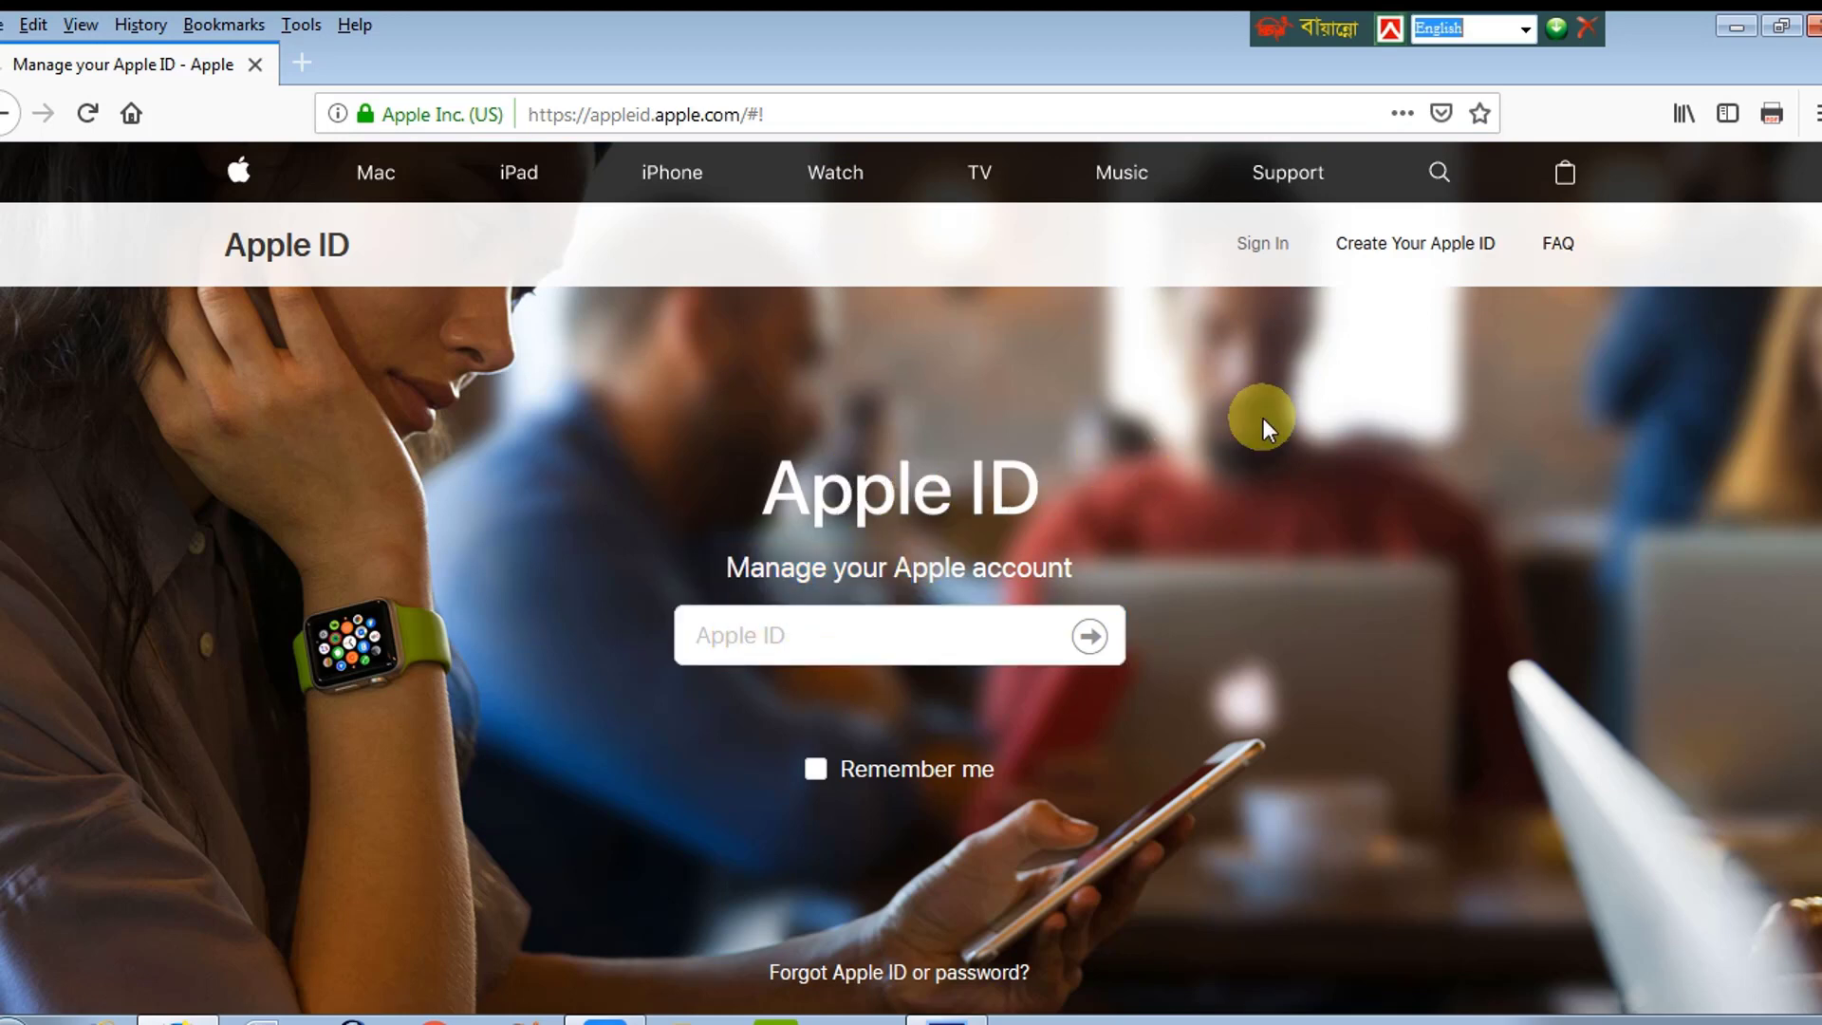
right_click(1414, 253)
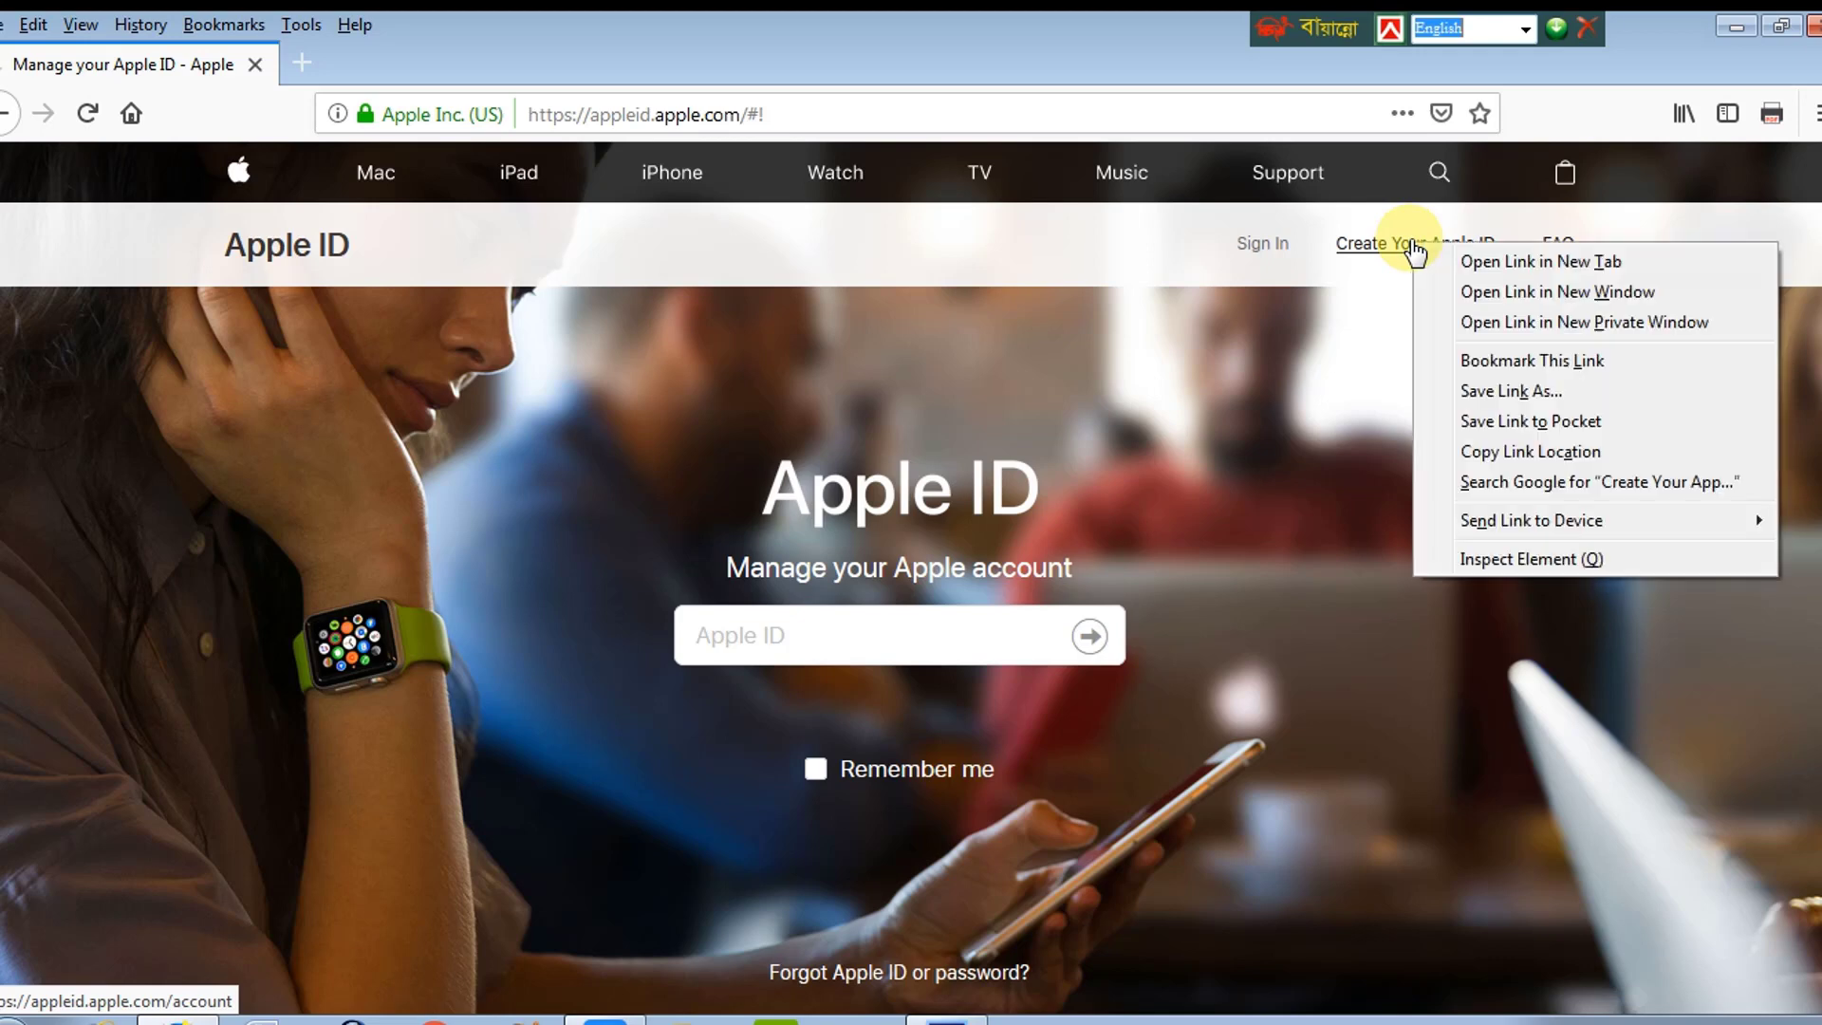
left_click(1483, 269)
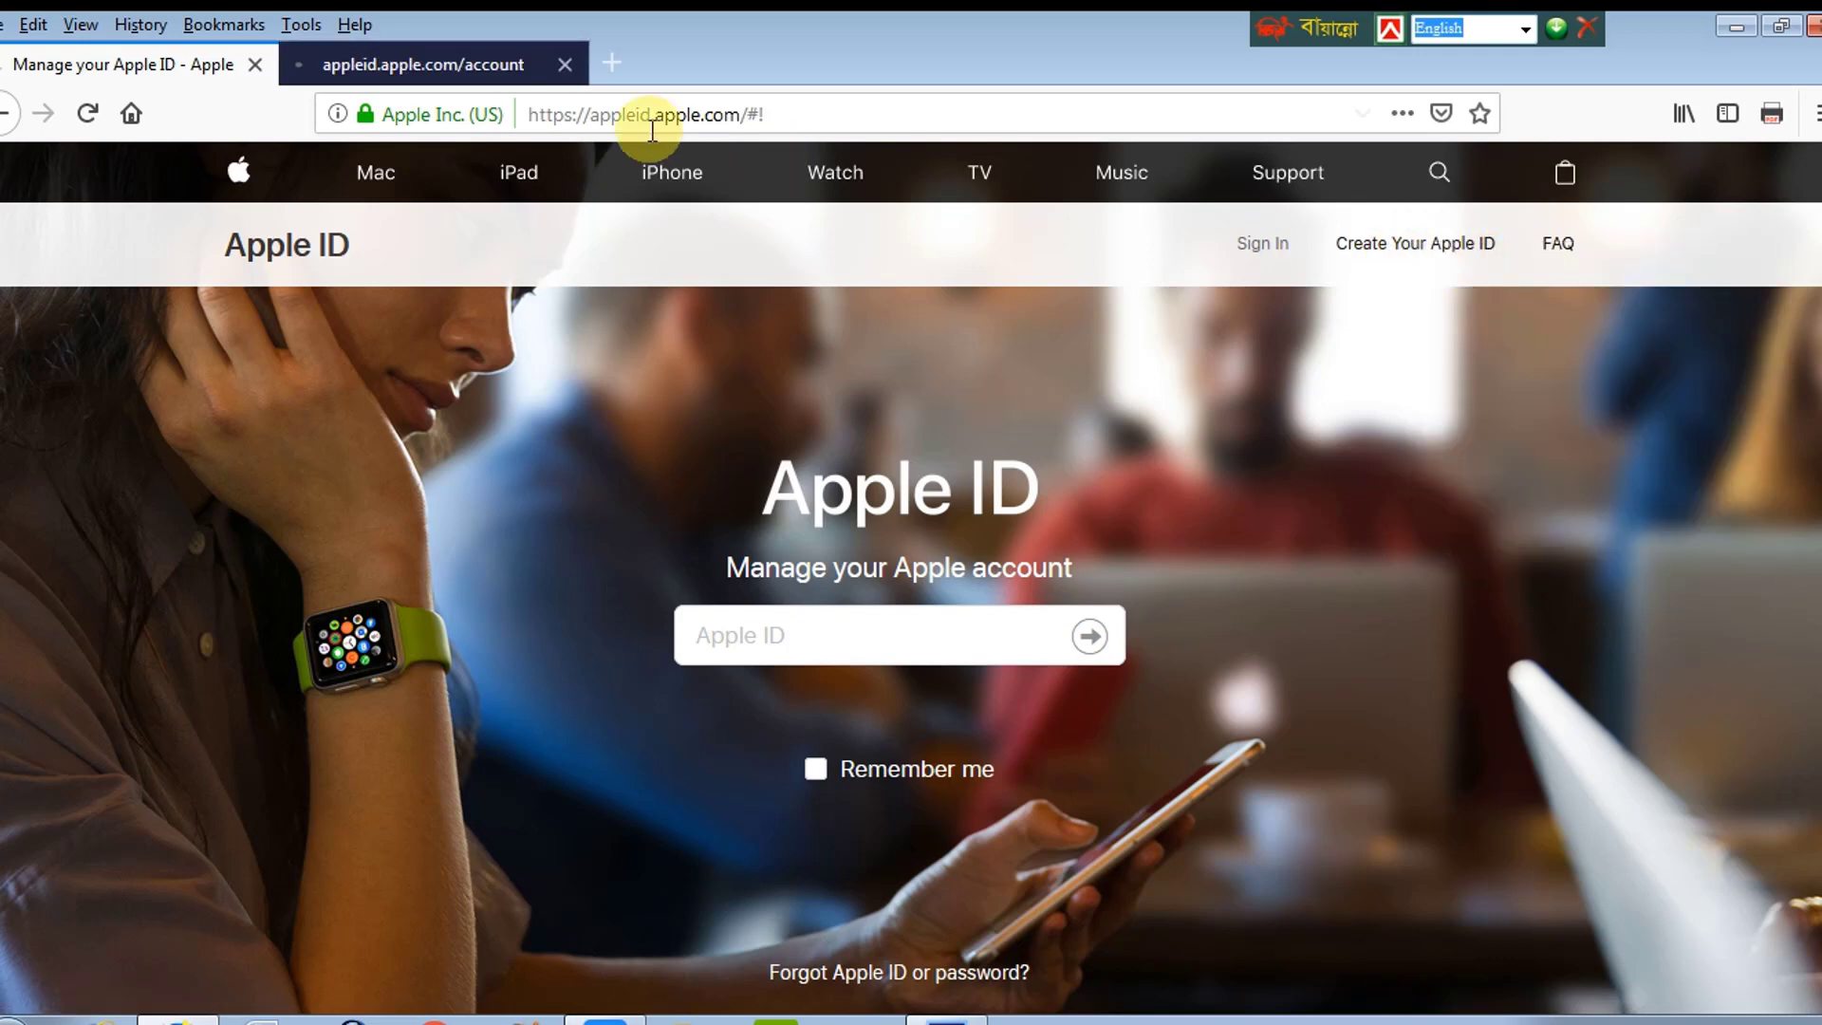
Step: Switch to the sign-up tab and enter the first and last name
left_click(417, 64)
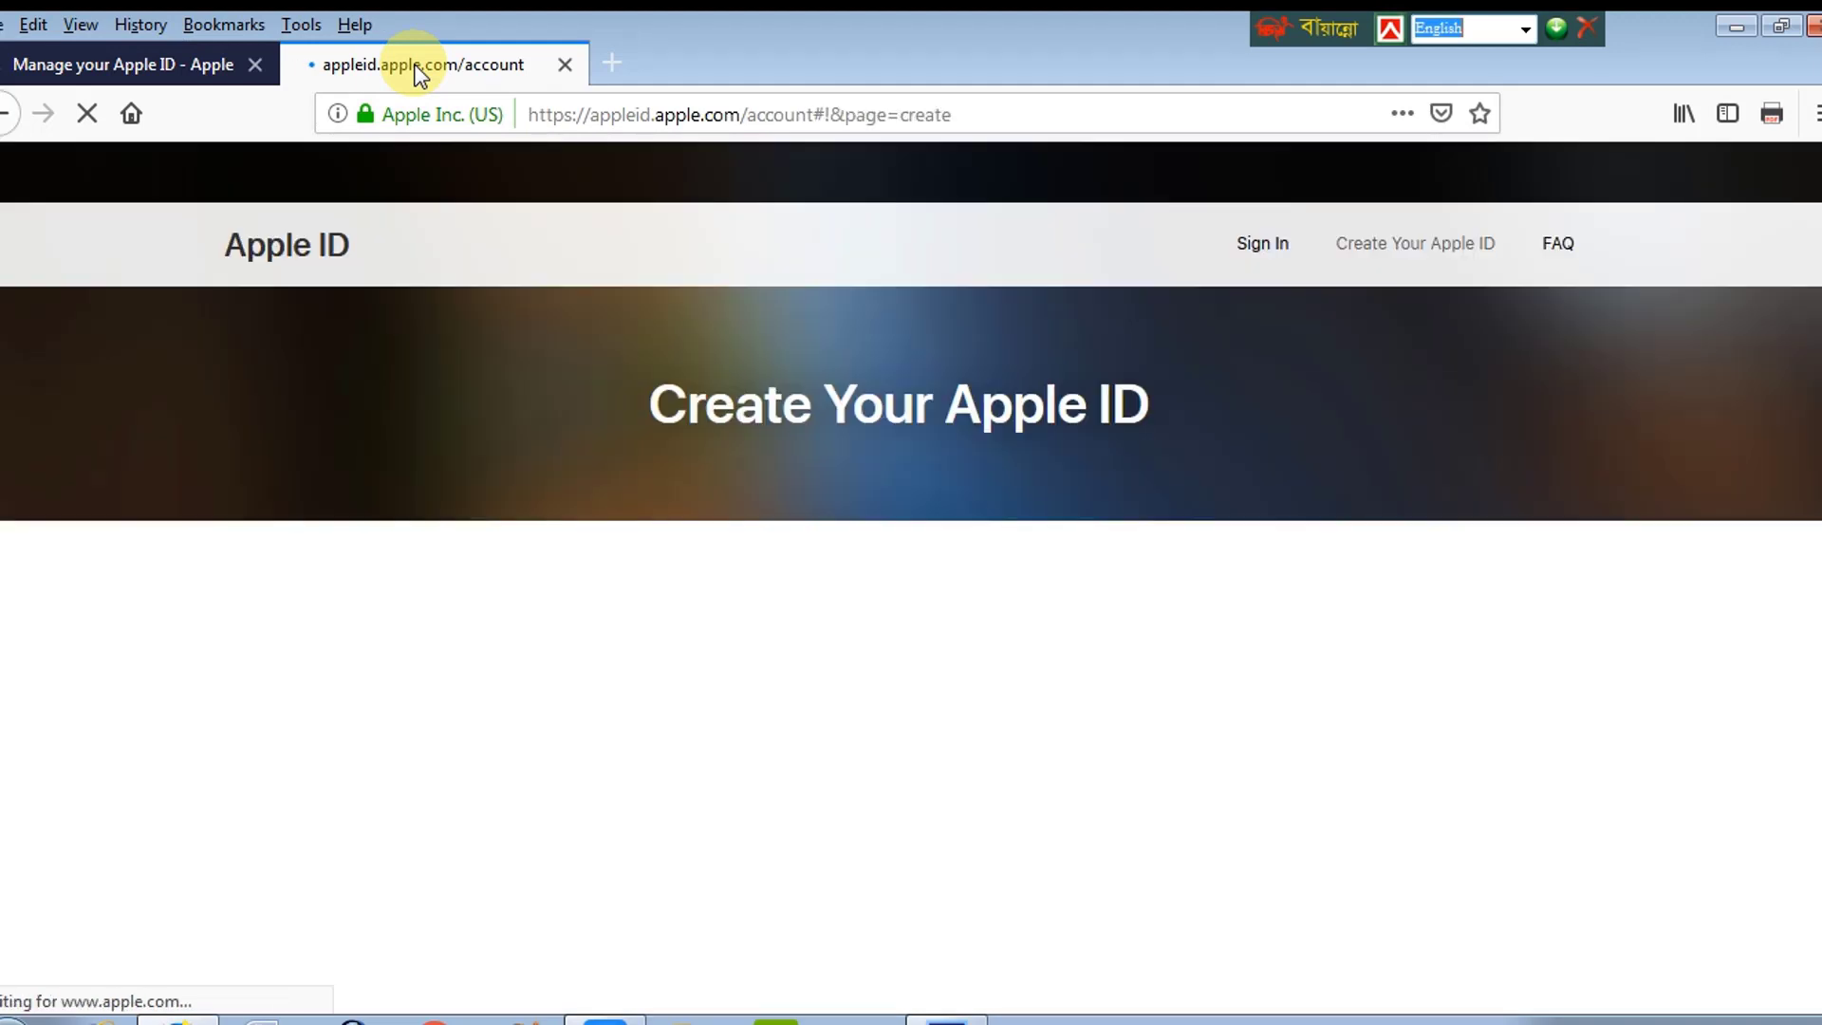
left_click_drag(642, 401, 1198, 410)
left_click(1198, 411)
scroll(1818, 384, "down", 2)
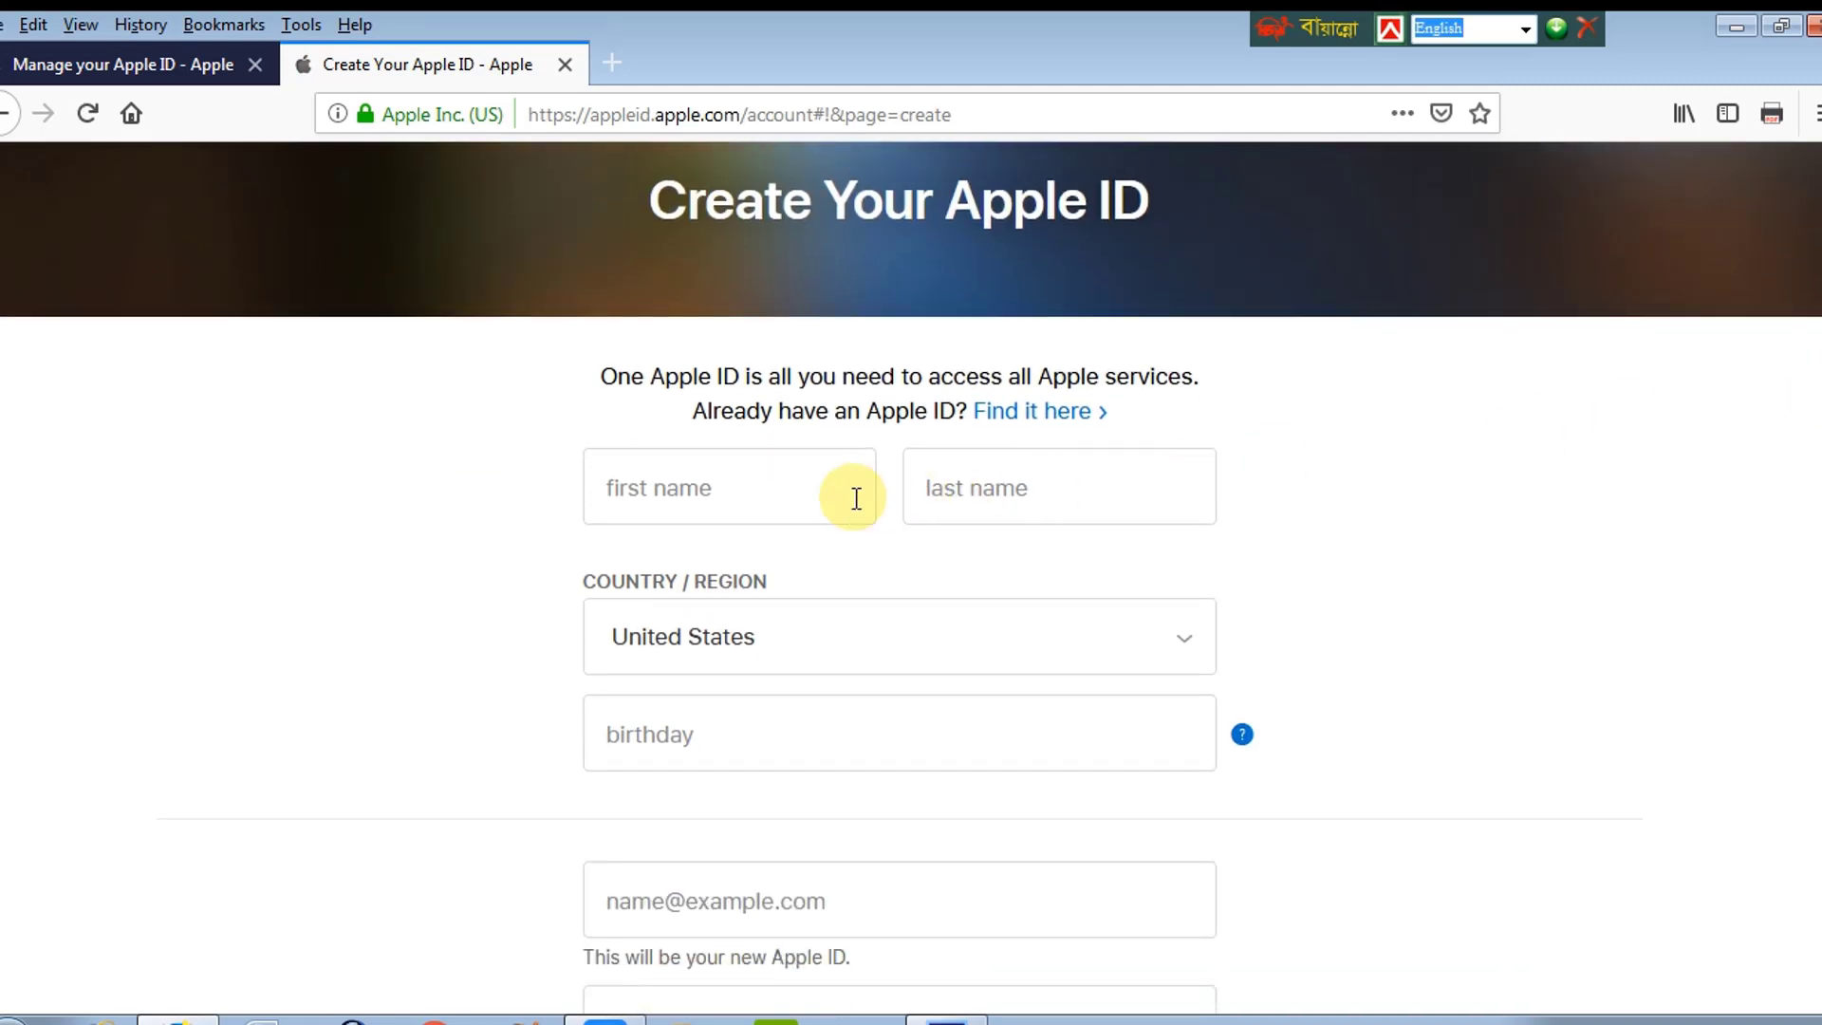
left_click(657, 482)
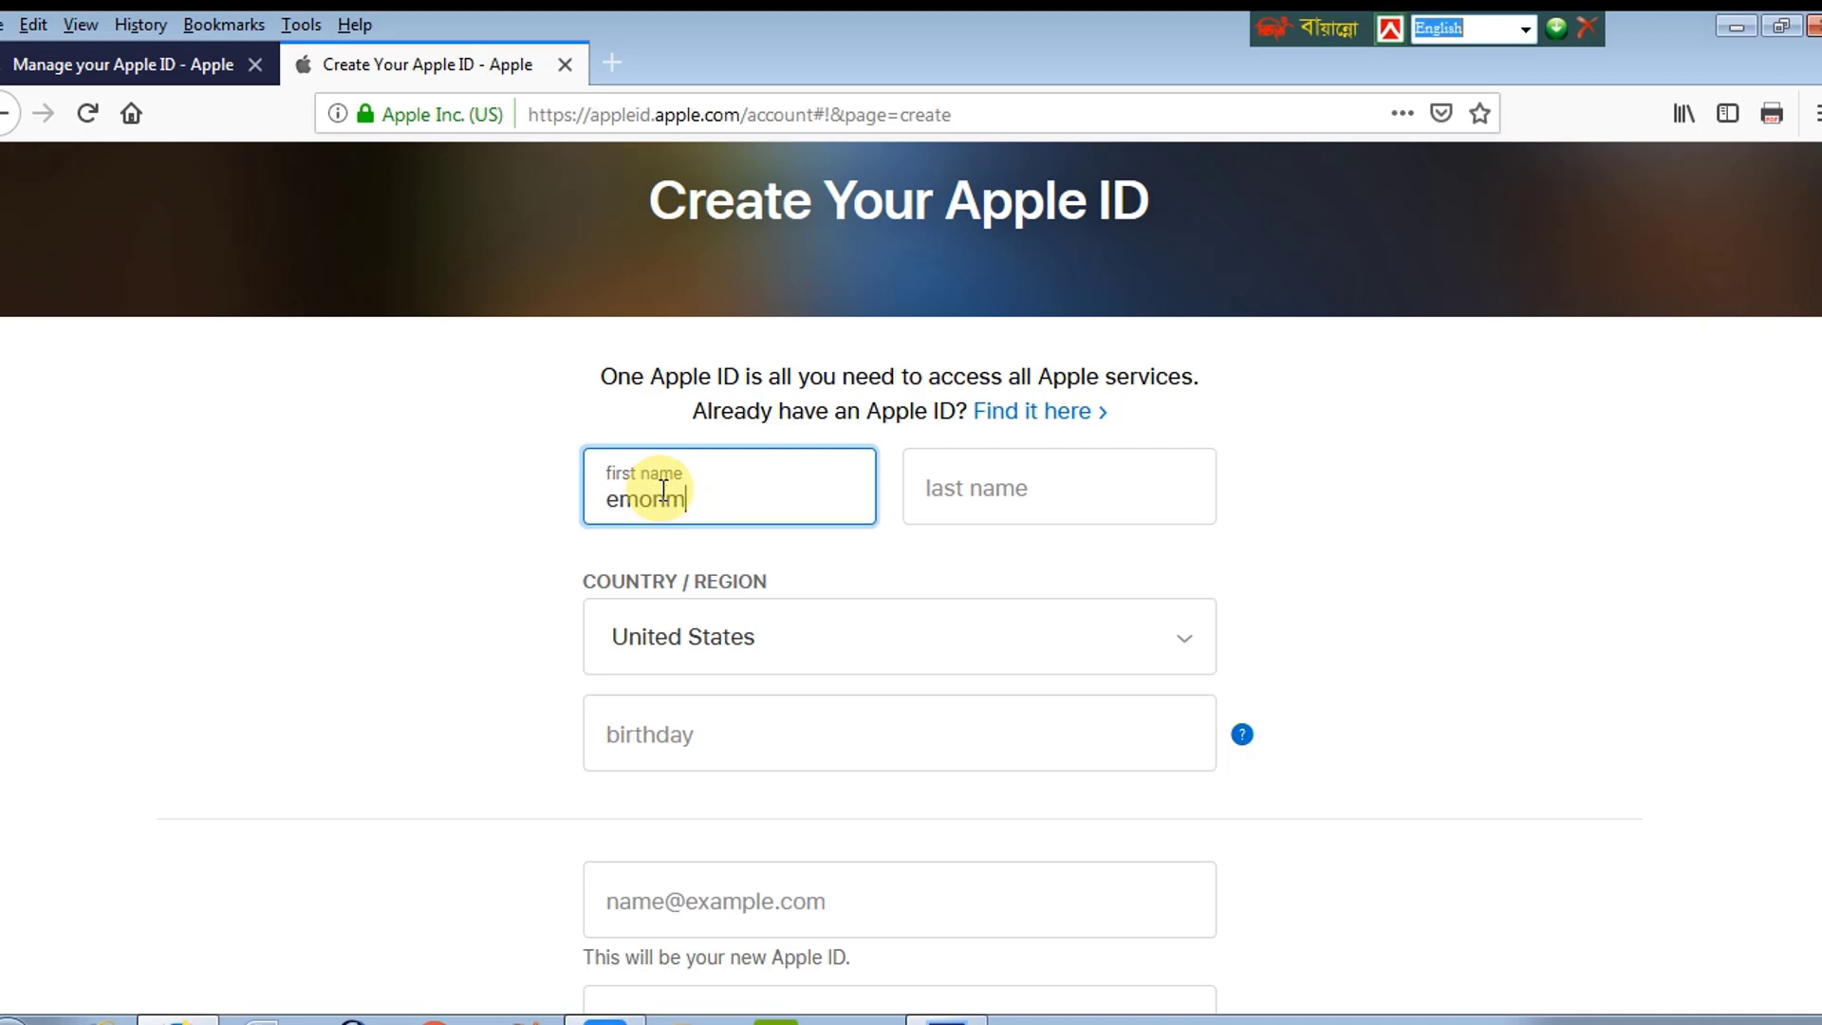
left_click(997, 489)
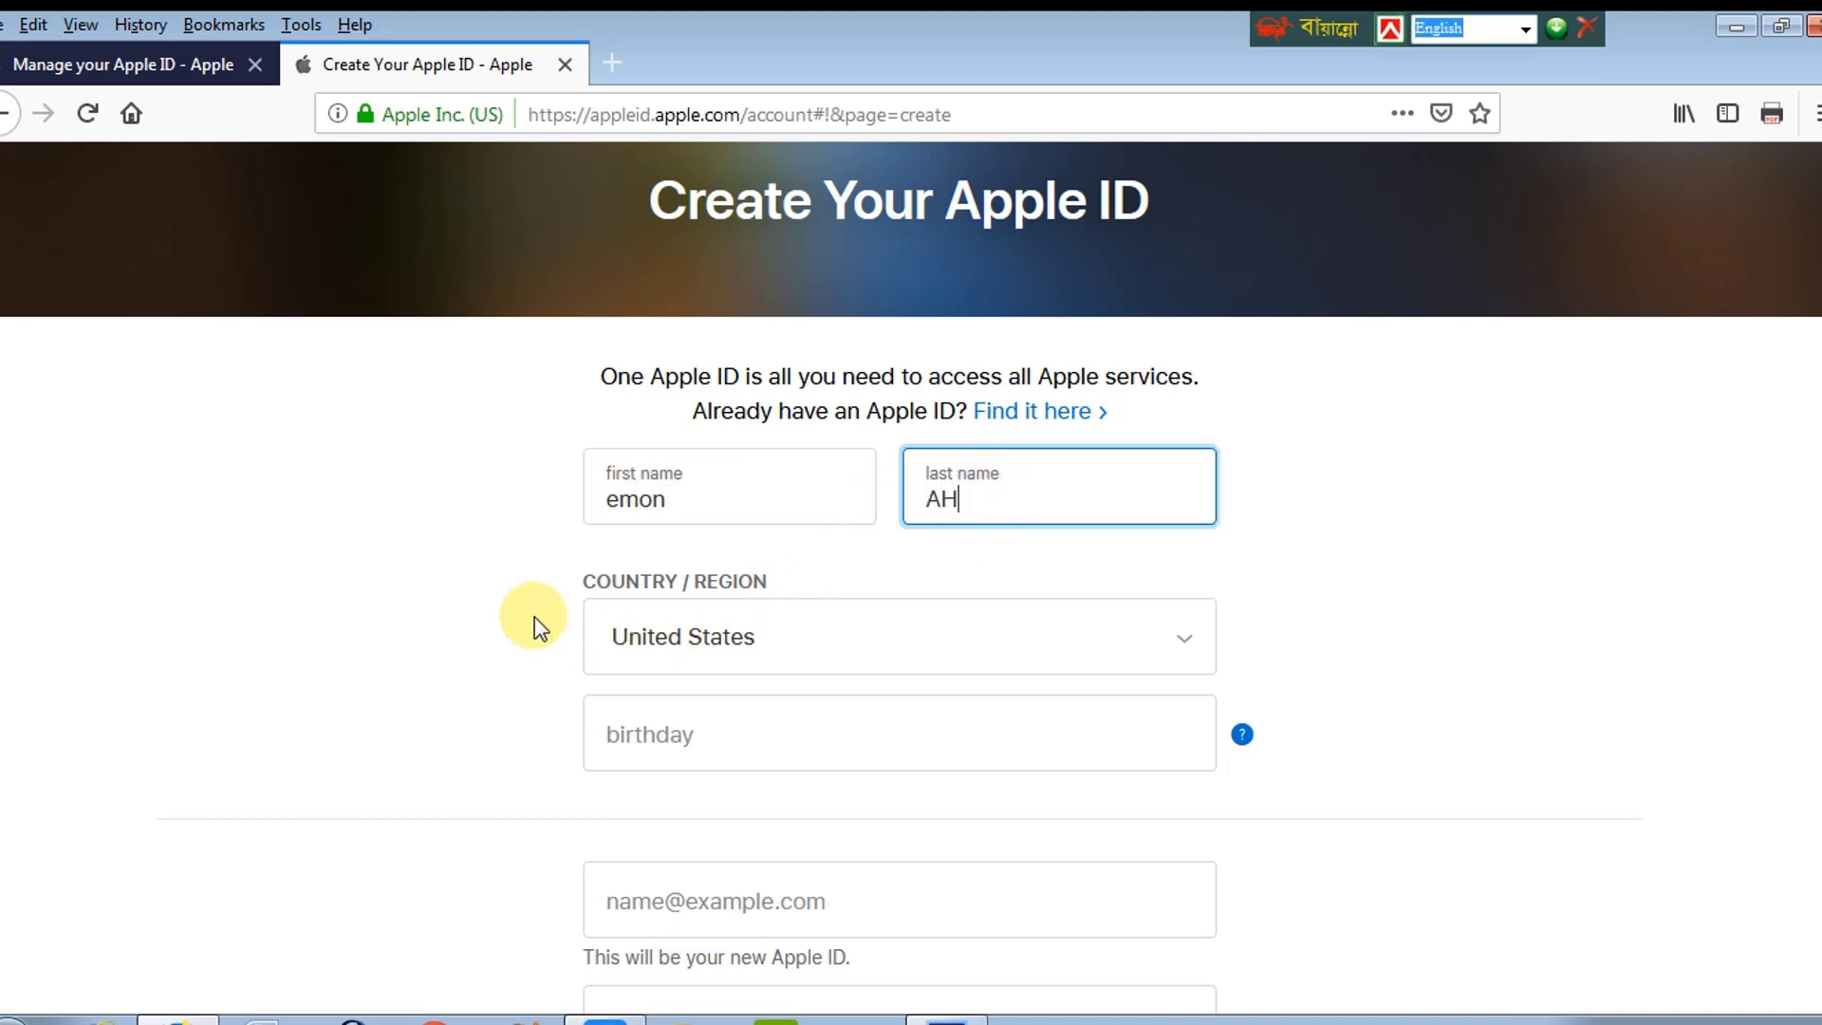
scroll(1813, 399, "down", 2)
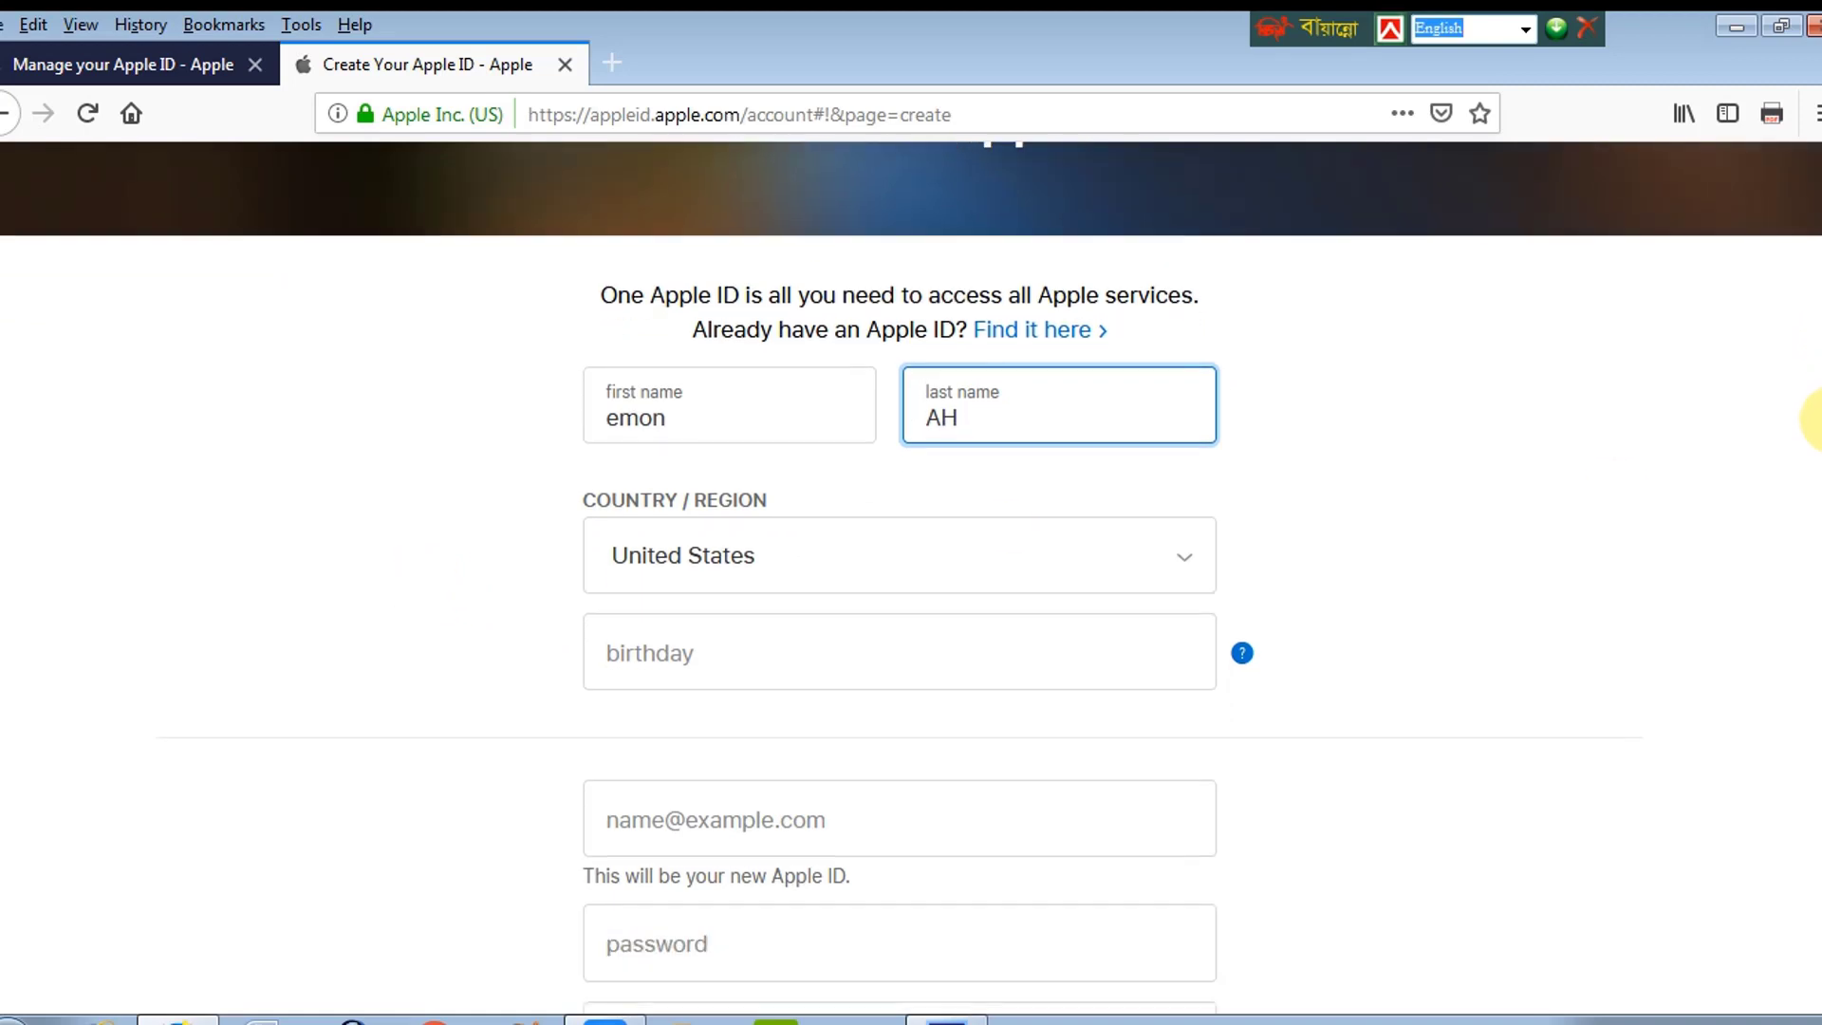
left_click(740, 551)
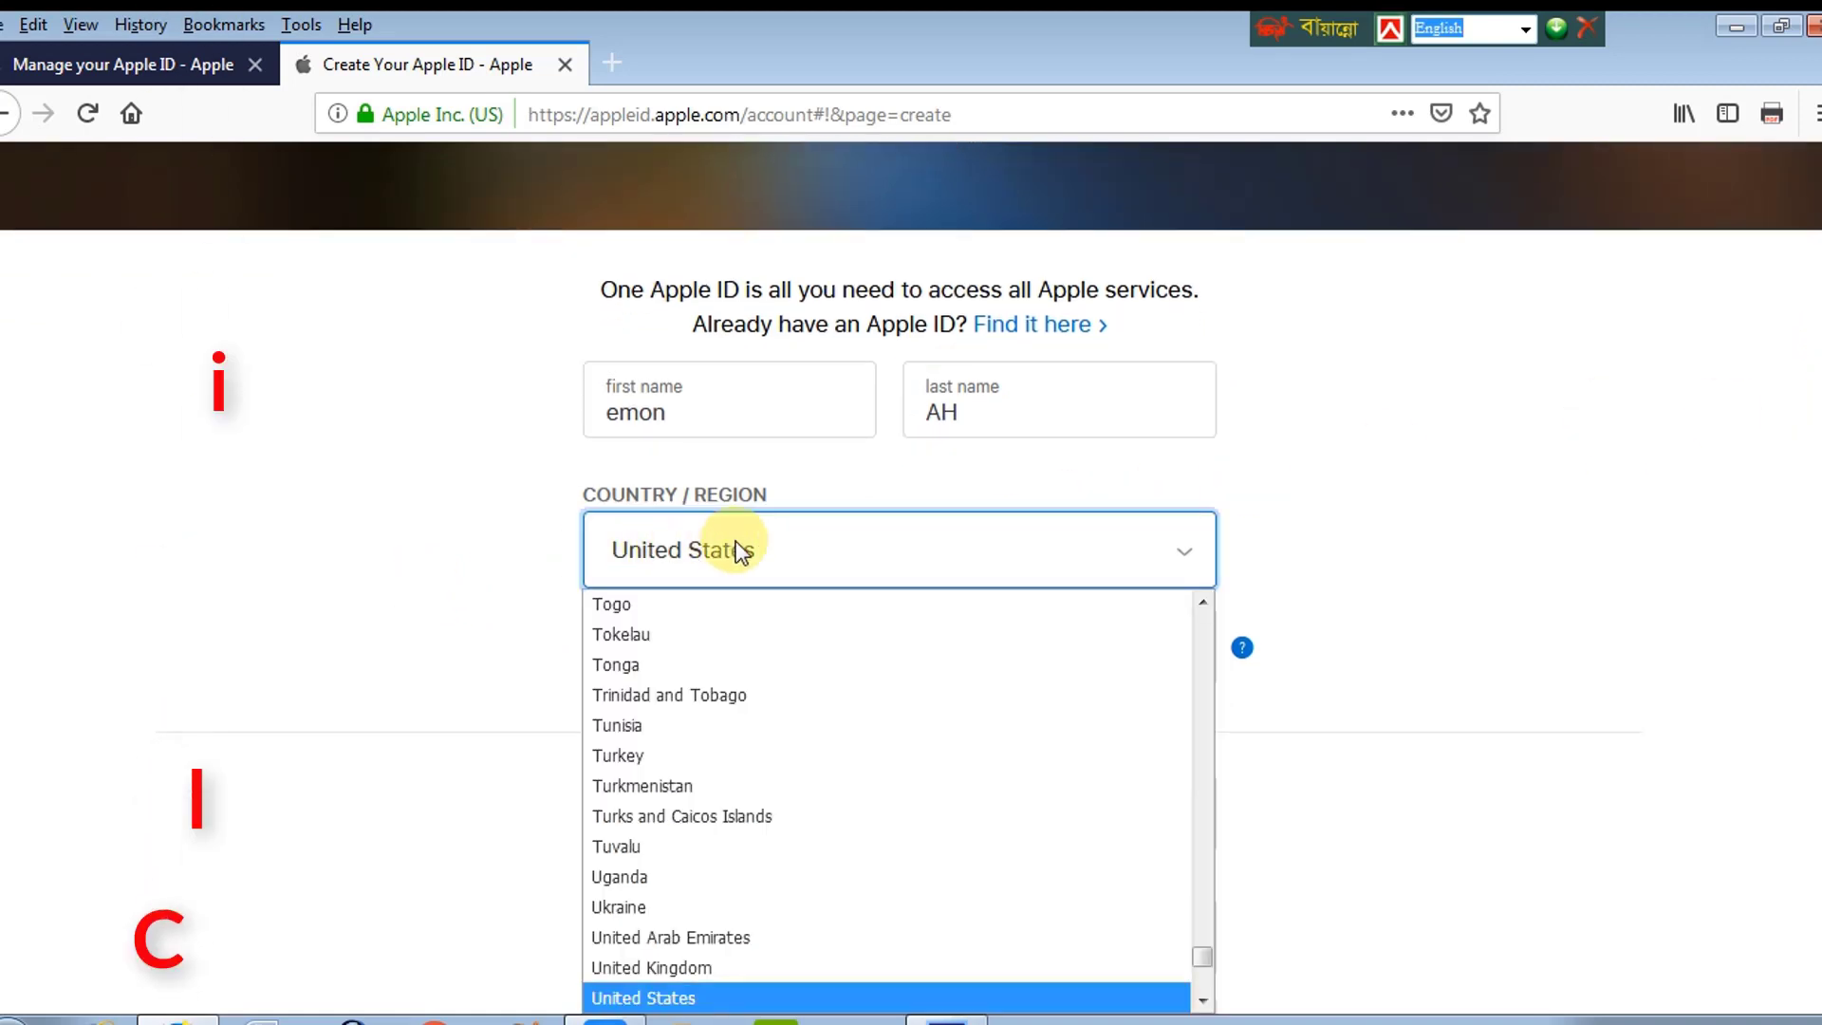
type("ban")
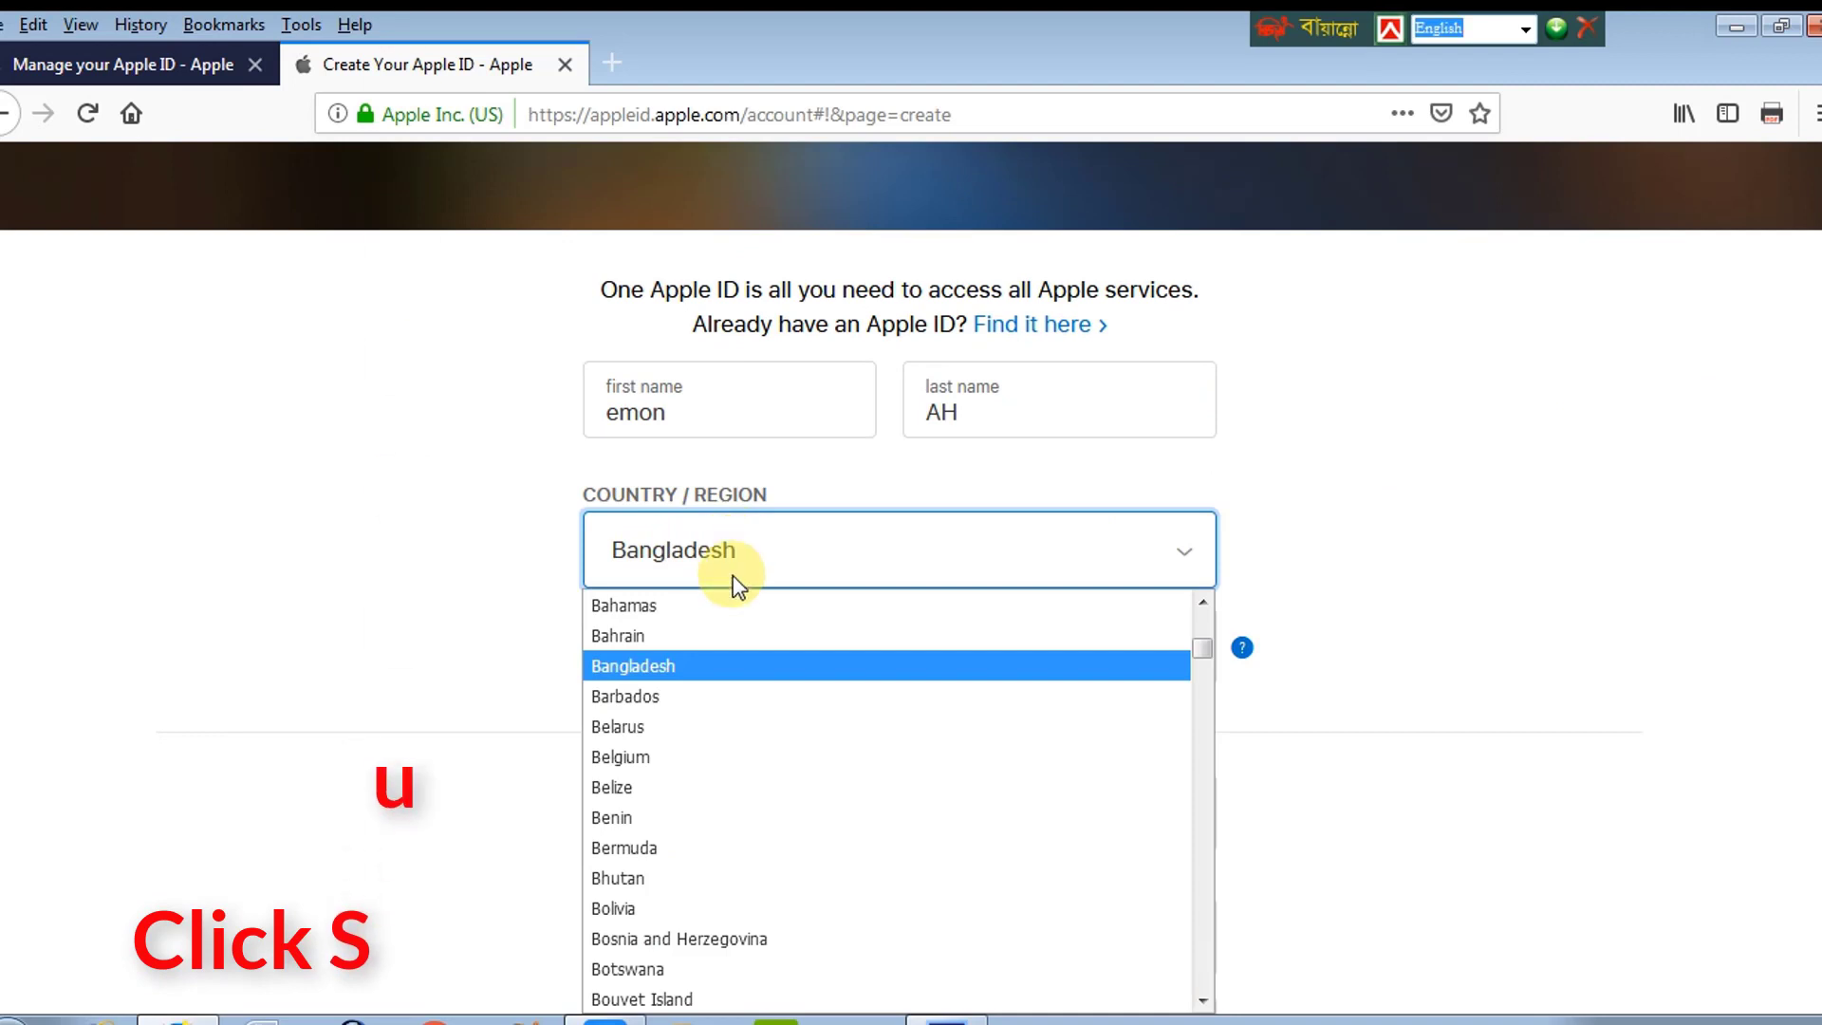
left_click(618, 666)
left_click(689, 651)
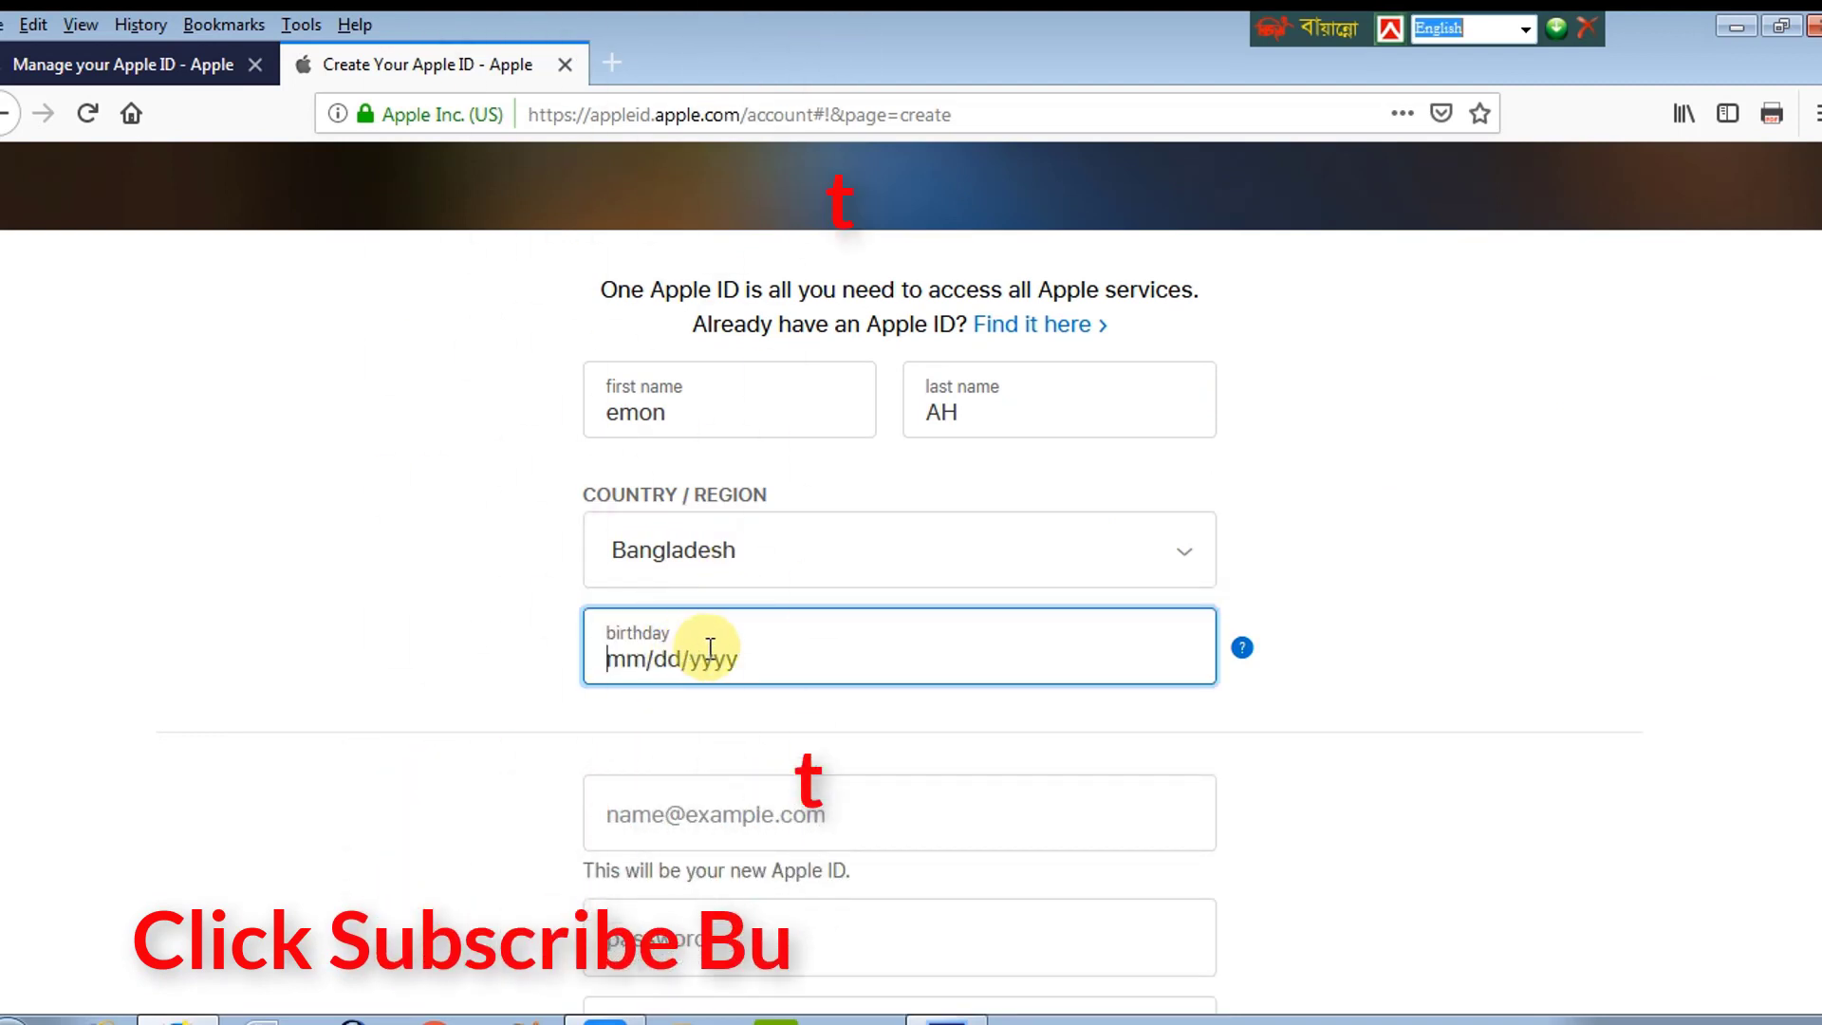
type("07/")
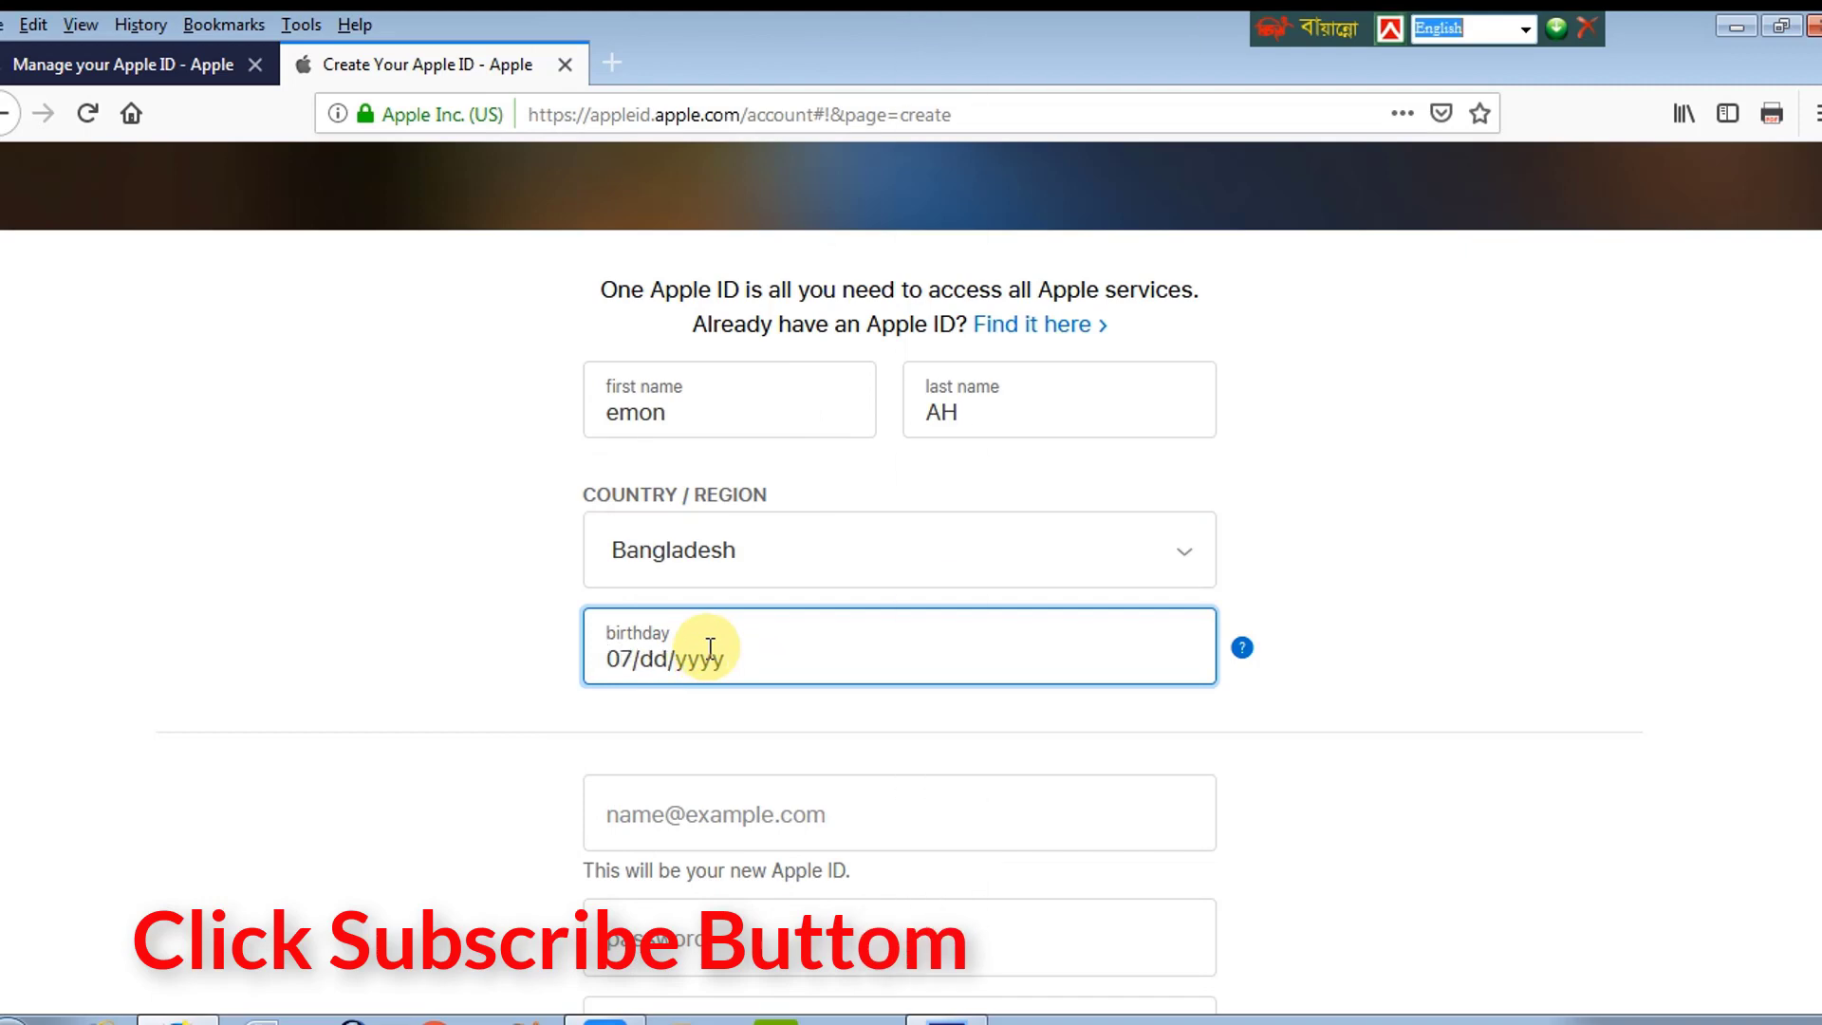
type("15/2099")
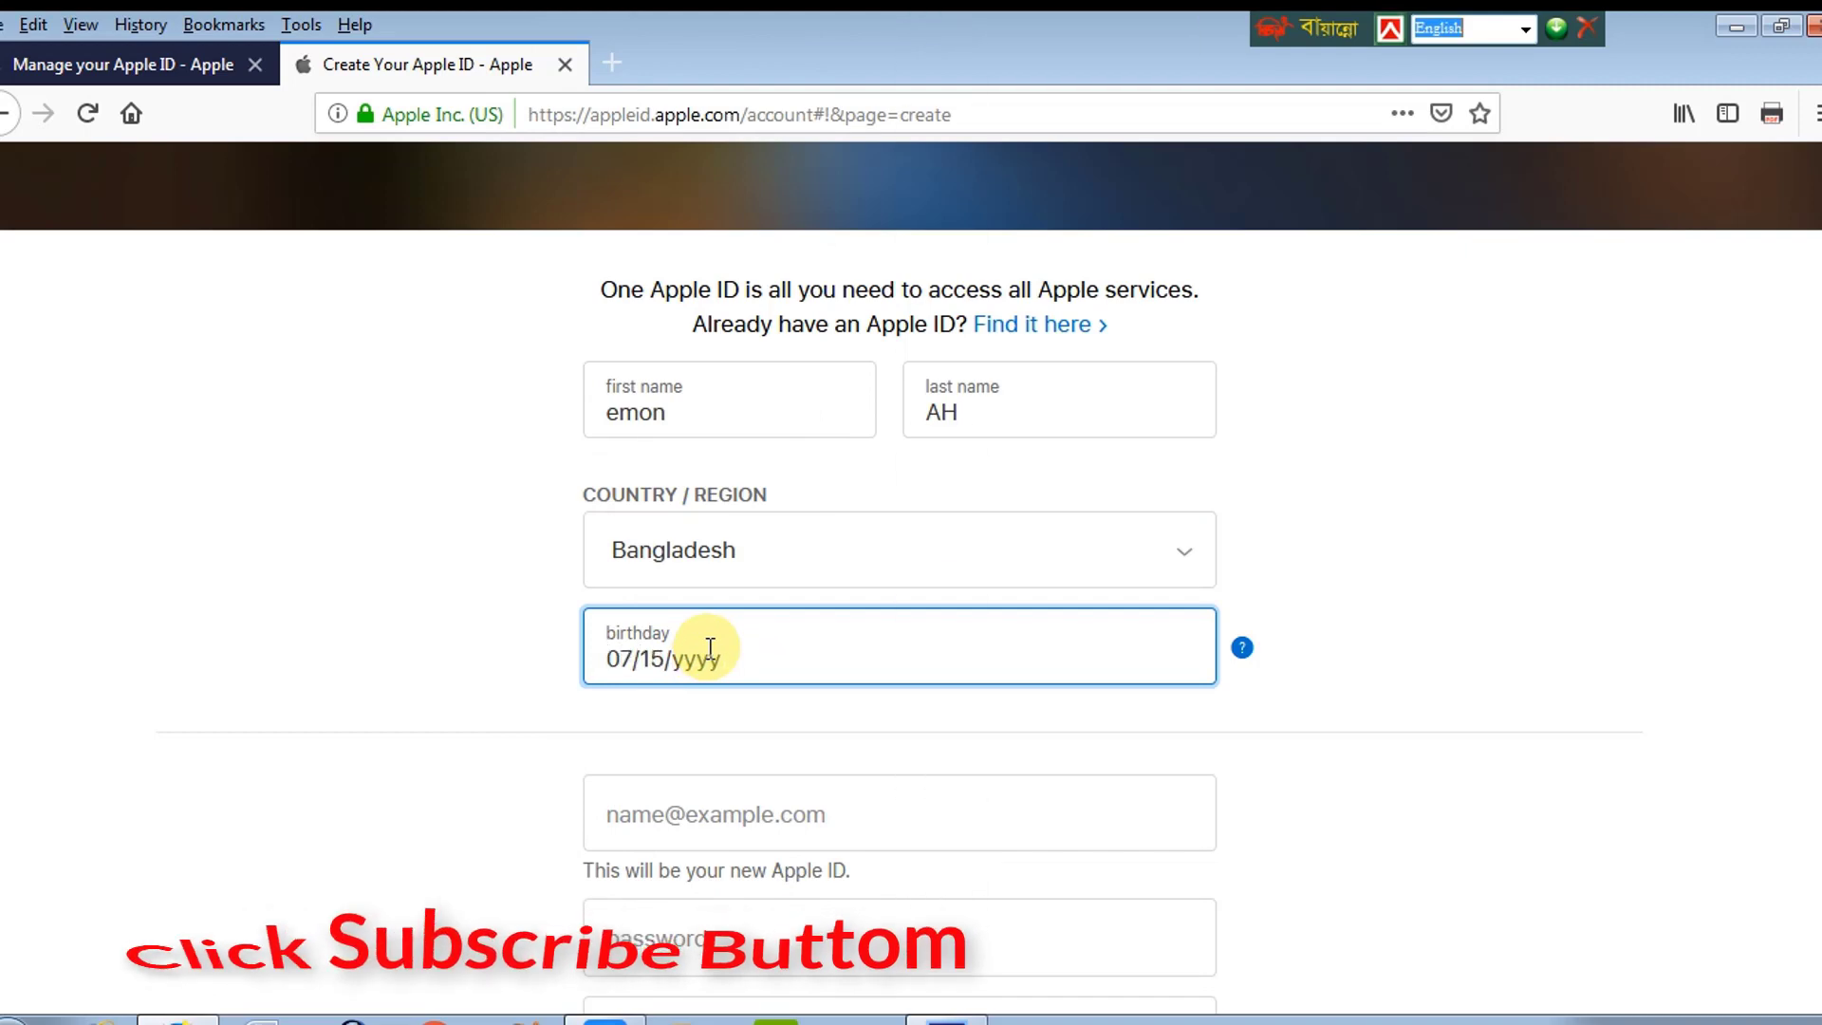
key("BackSpace")
key("BackSpace")
key("BackSpace")
key("BackSpace")
type("1990")
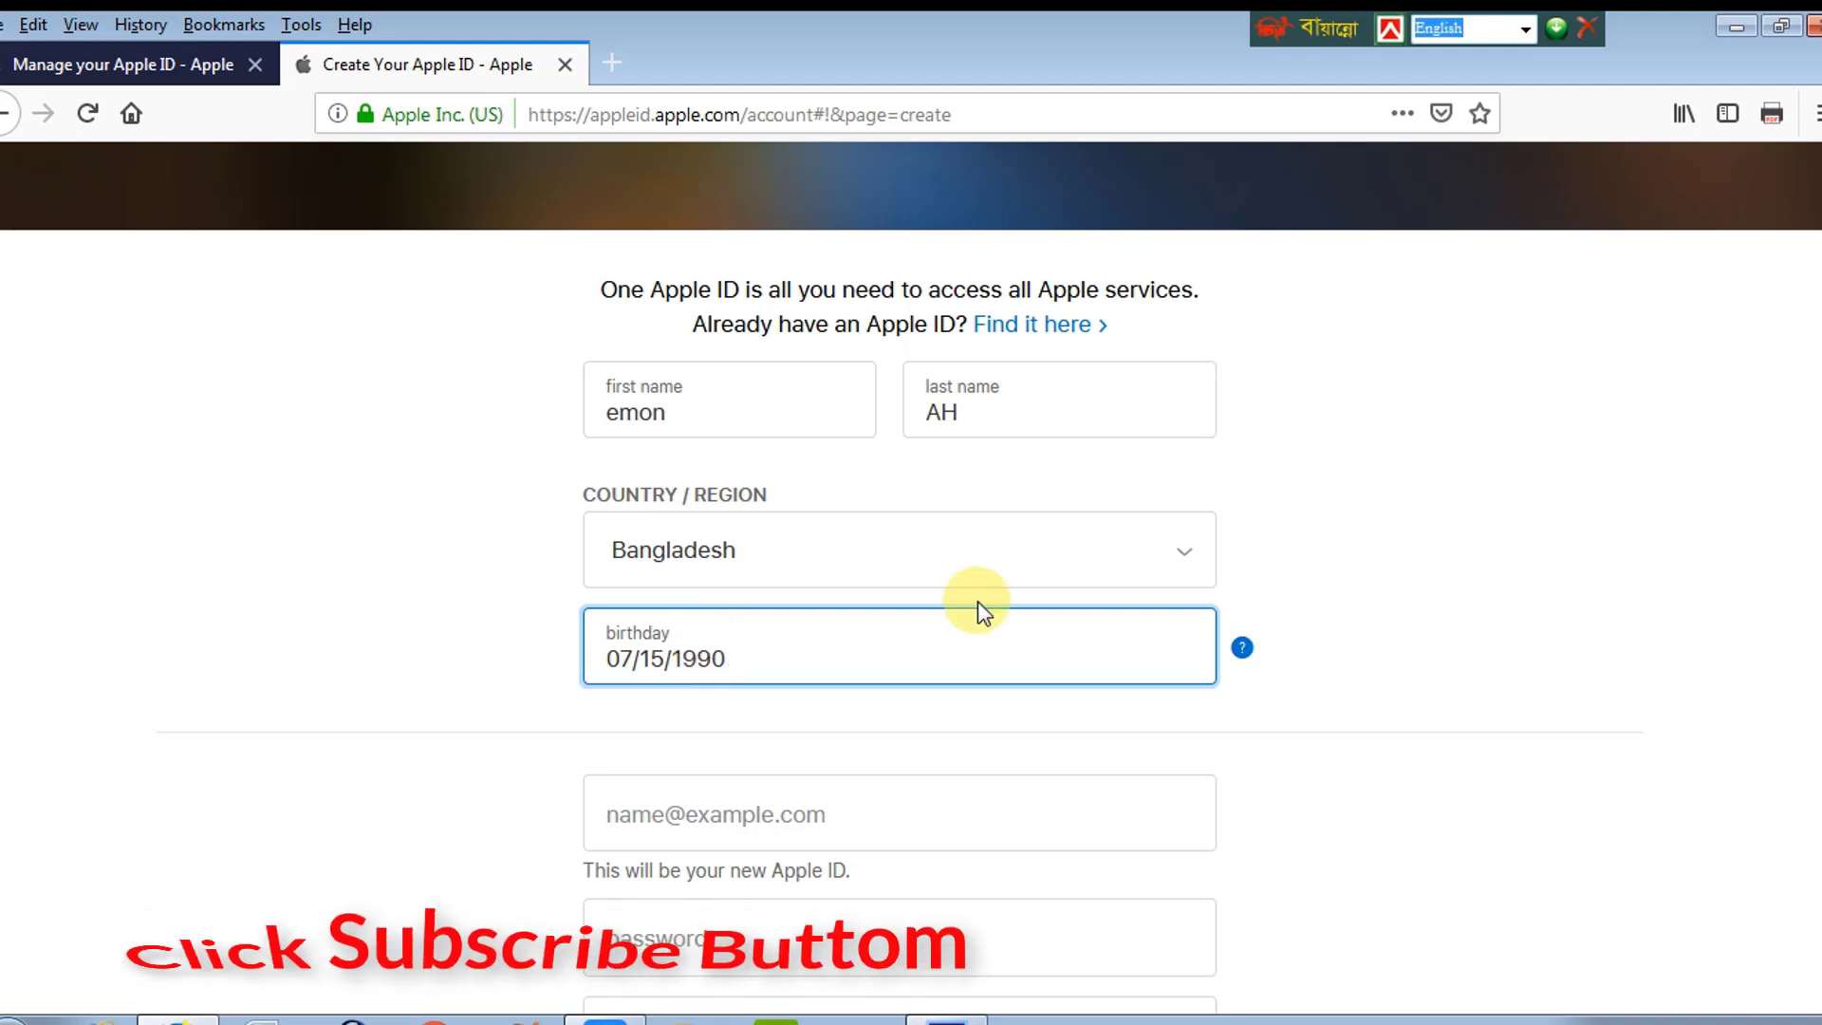
scroll(1810, 475, "down", 3)
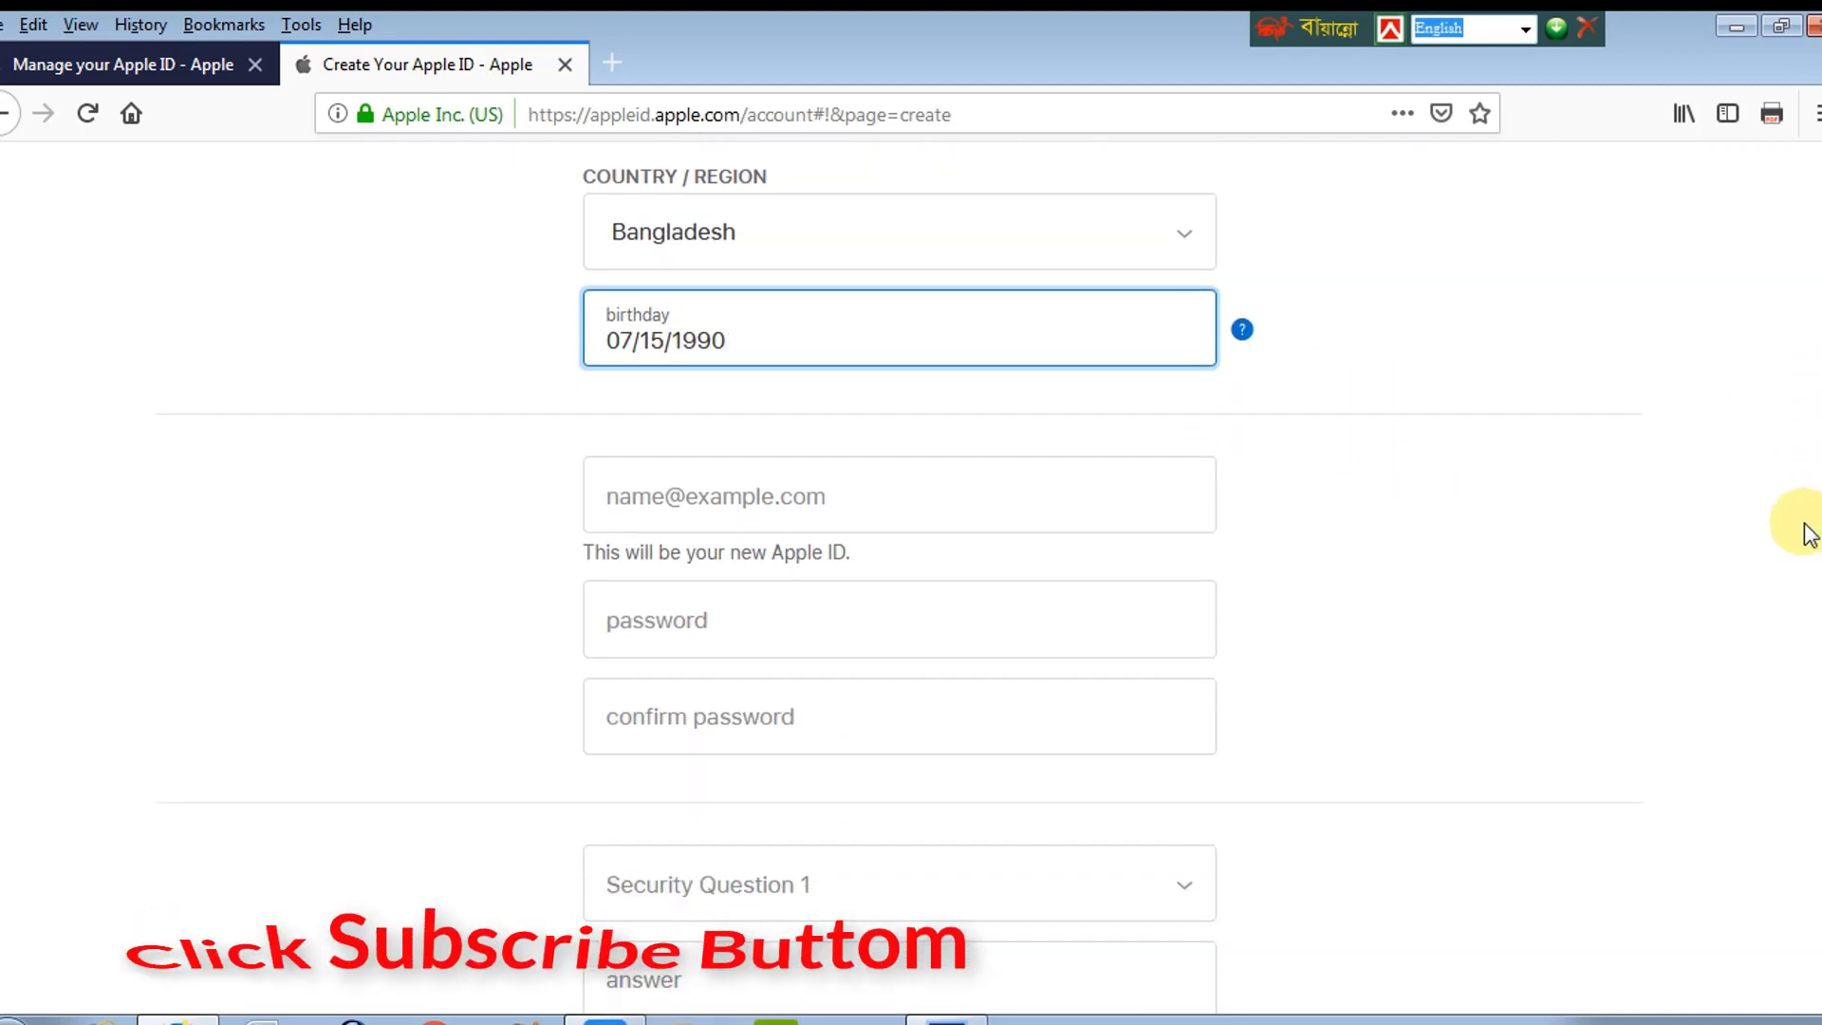
scroll(1814, 522, "down", 1)
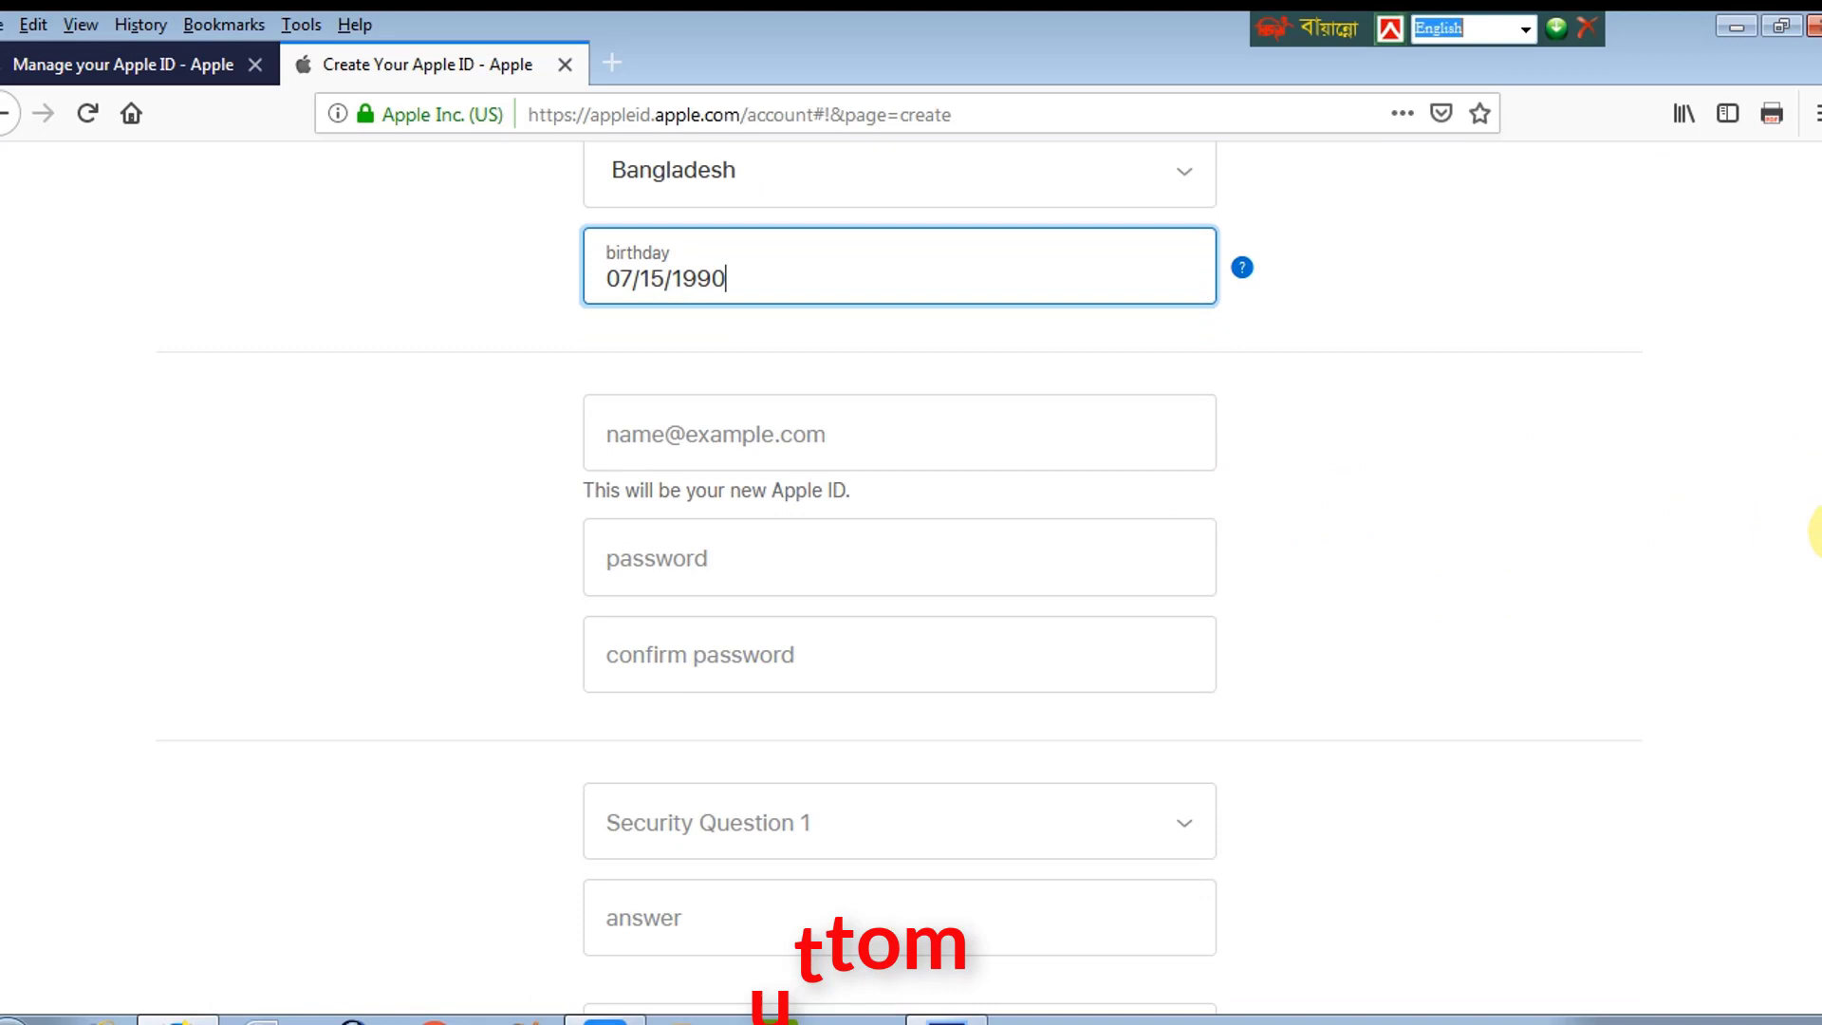
Step: Enter the Gmail address as the new Apple ID, then type and confirm the account password
left_click(659, 440)
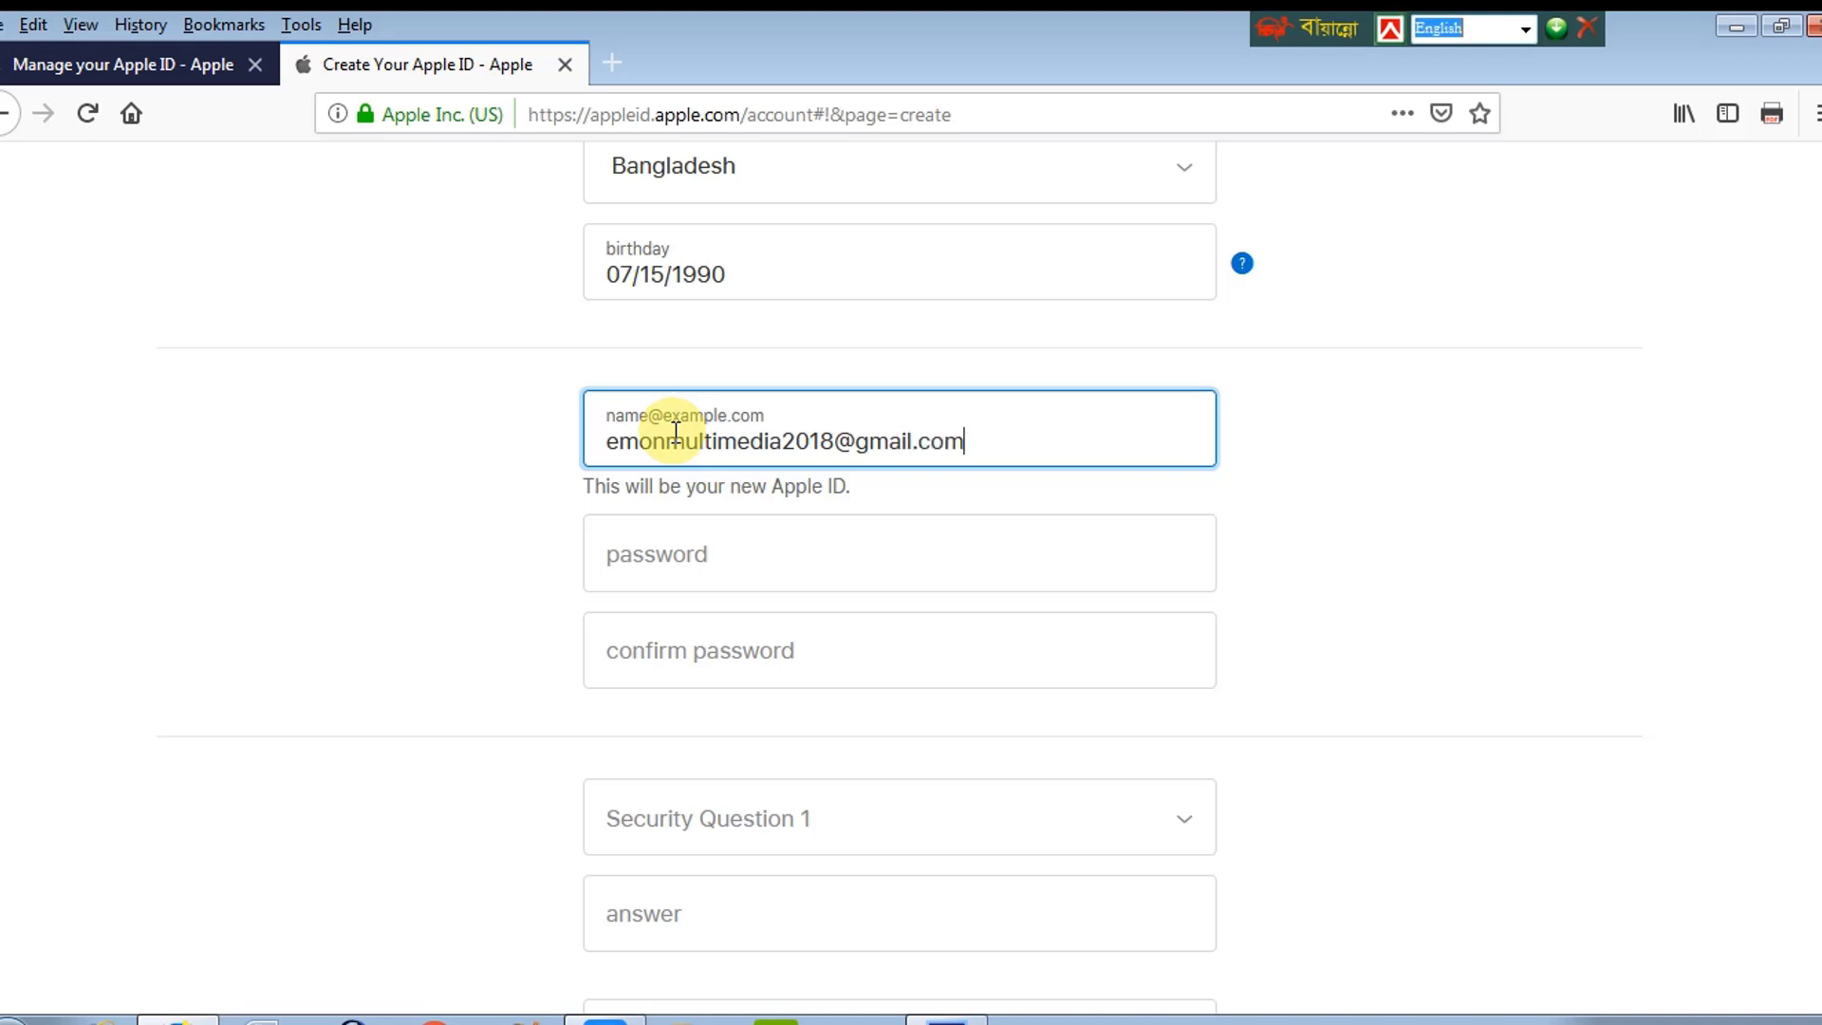
left_click(673, 556)
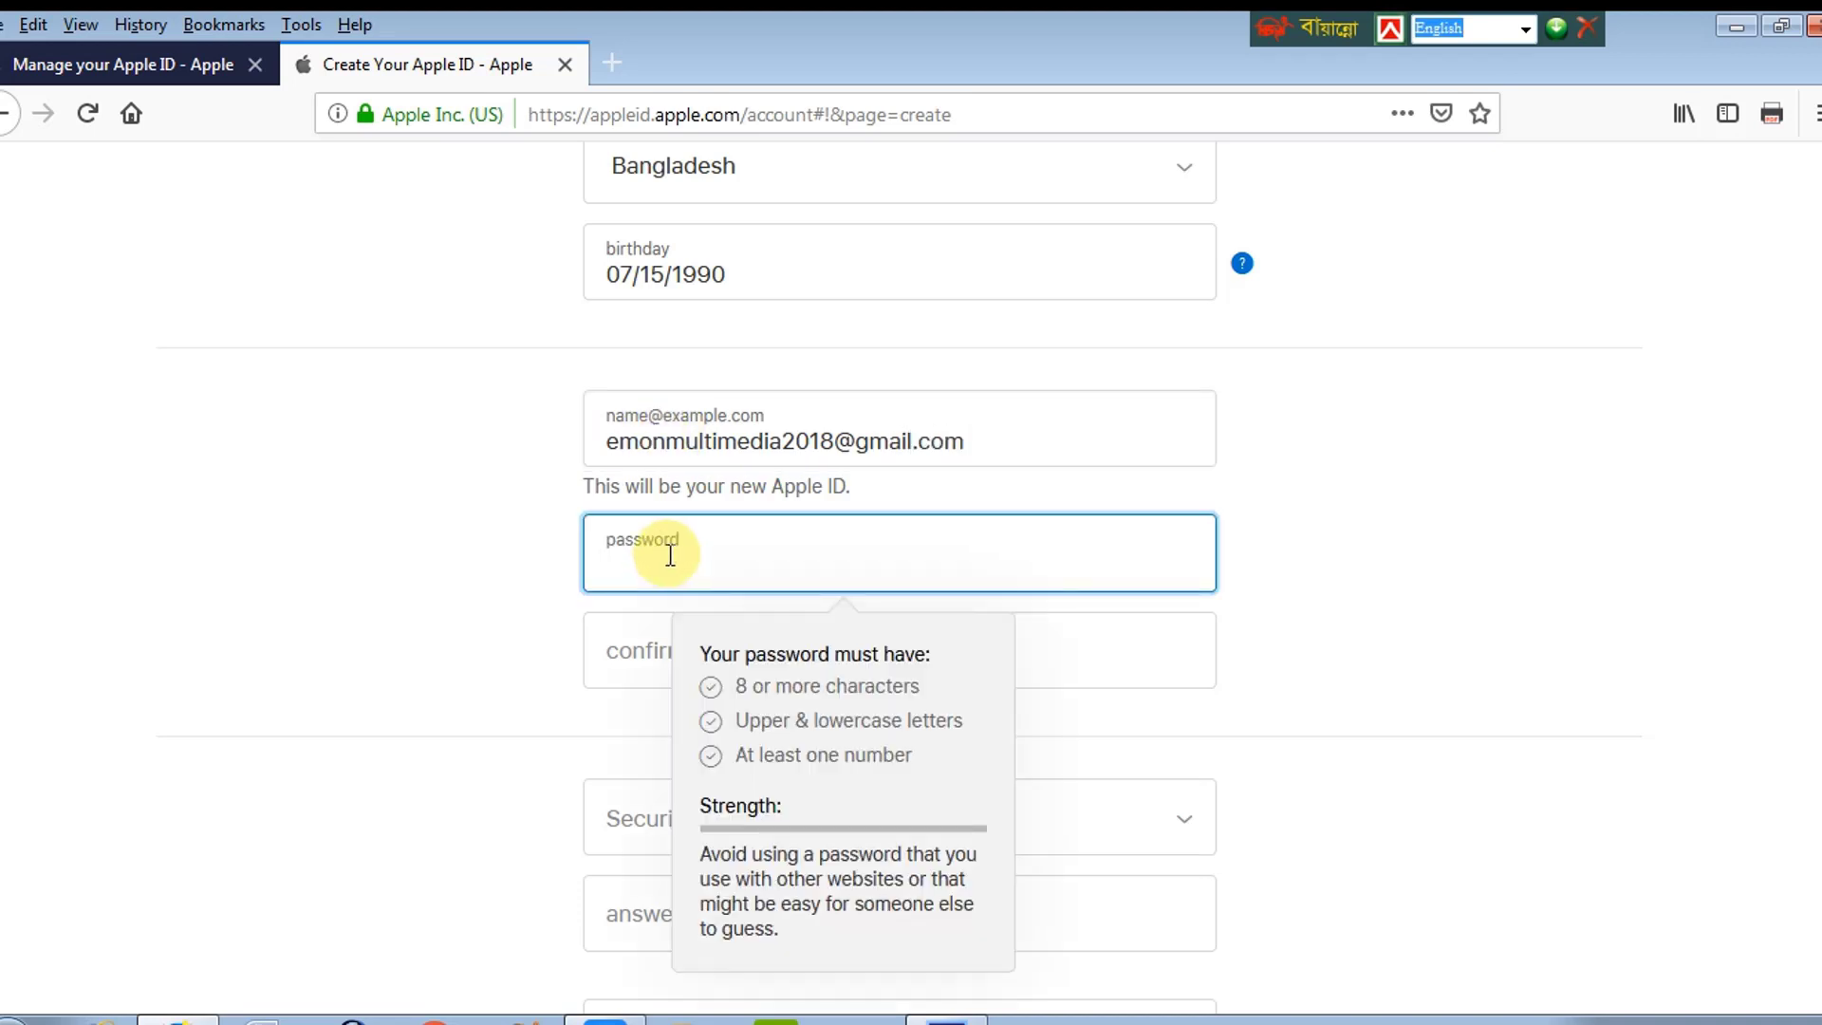
left_click(738, 698)
left_click(732, 575)
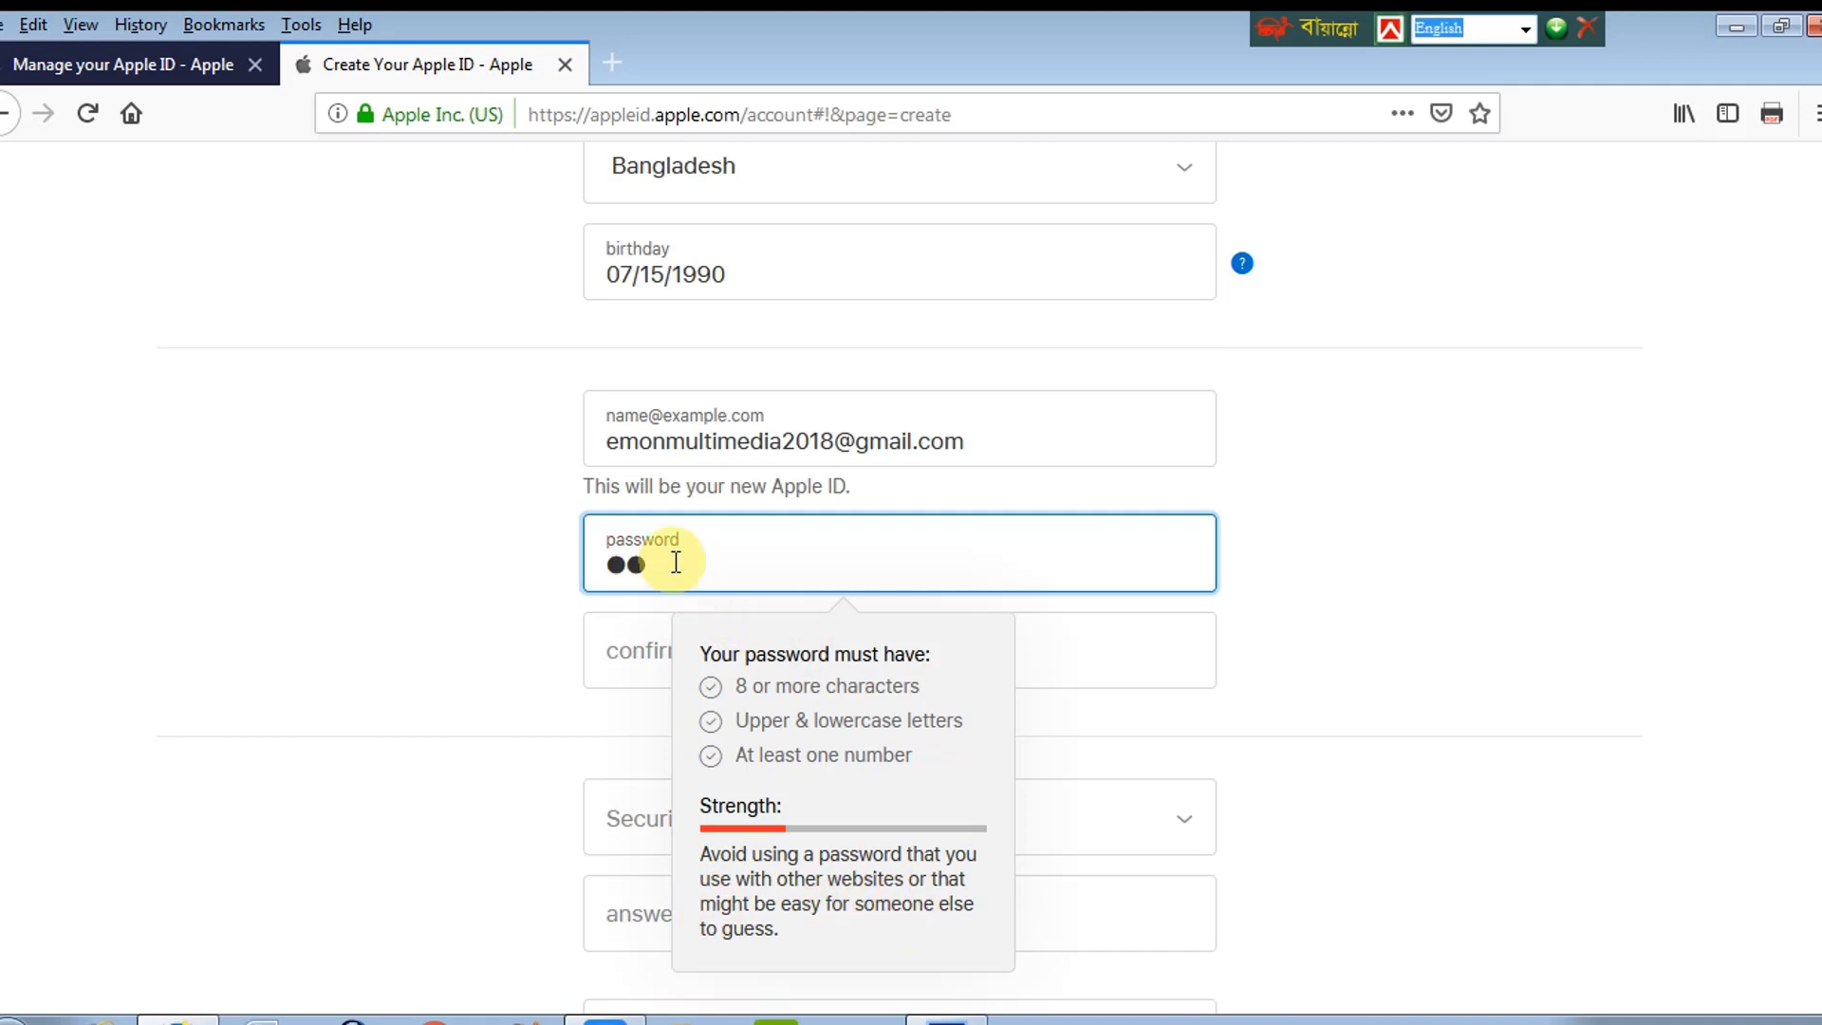
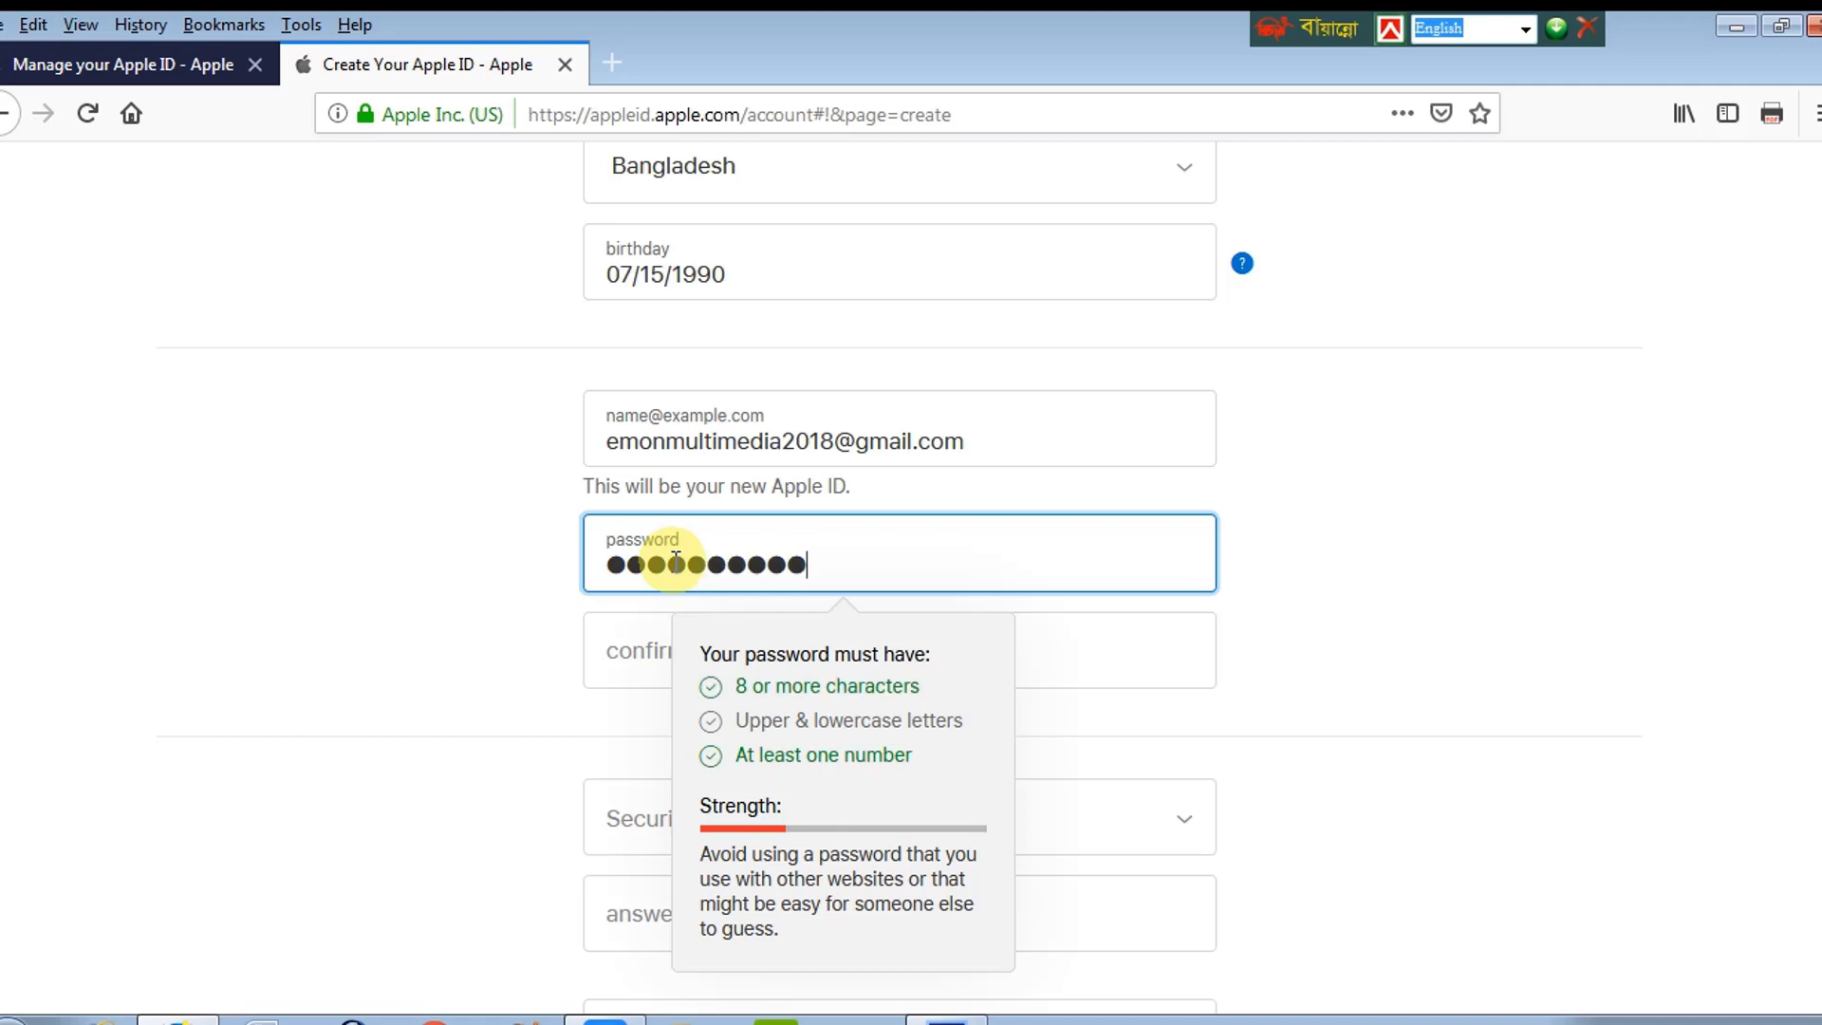
left_click(615, 650)
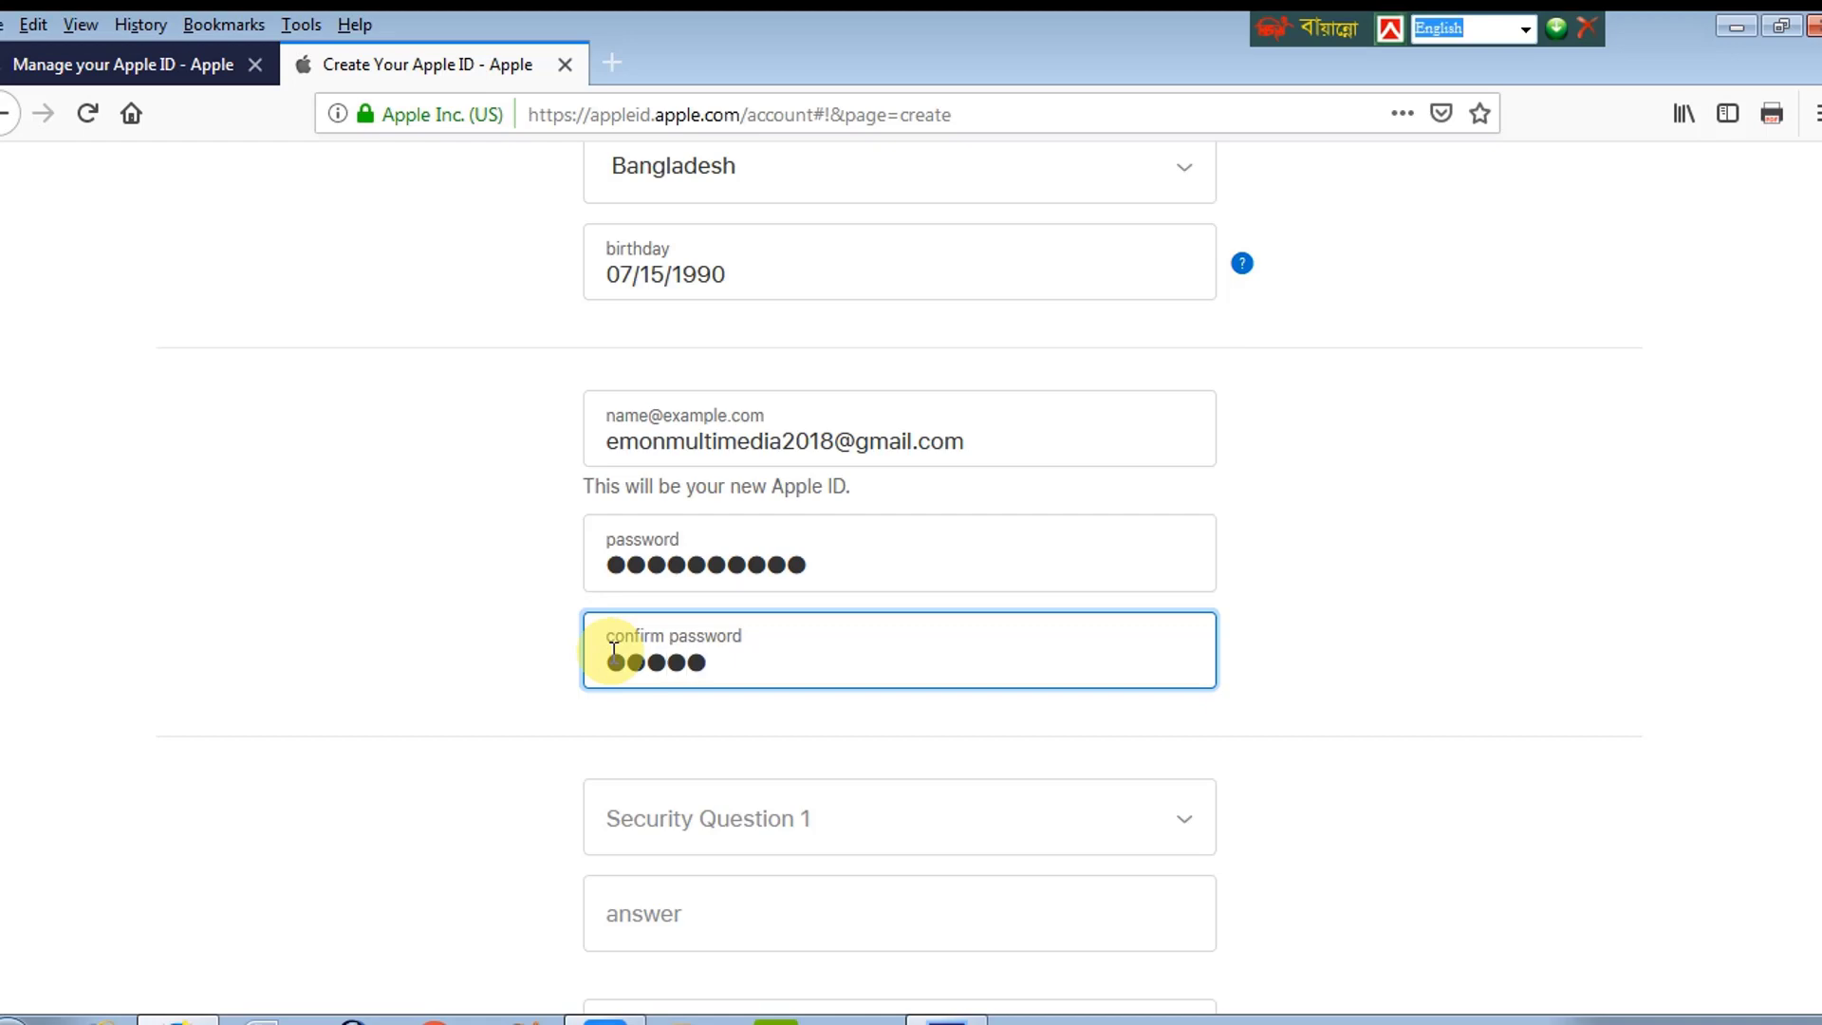
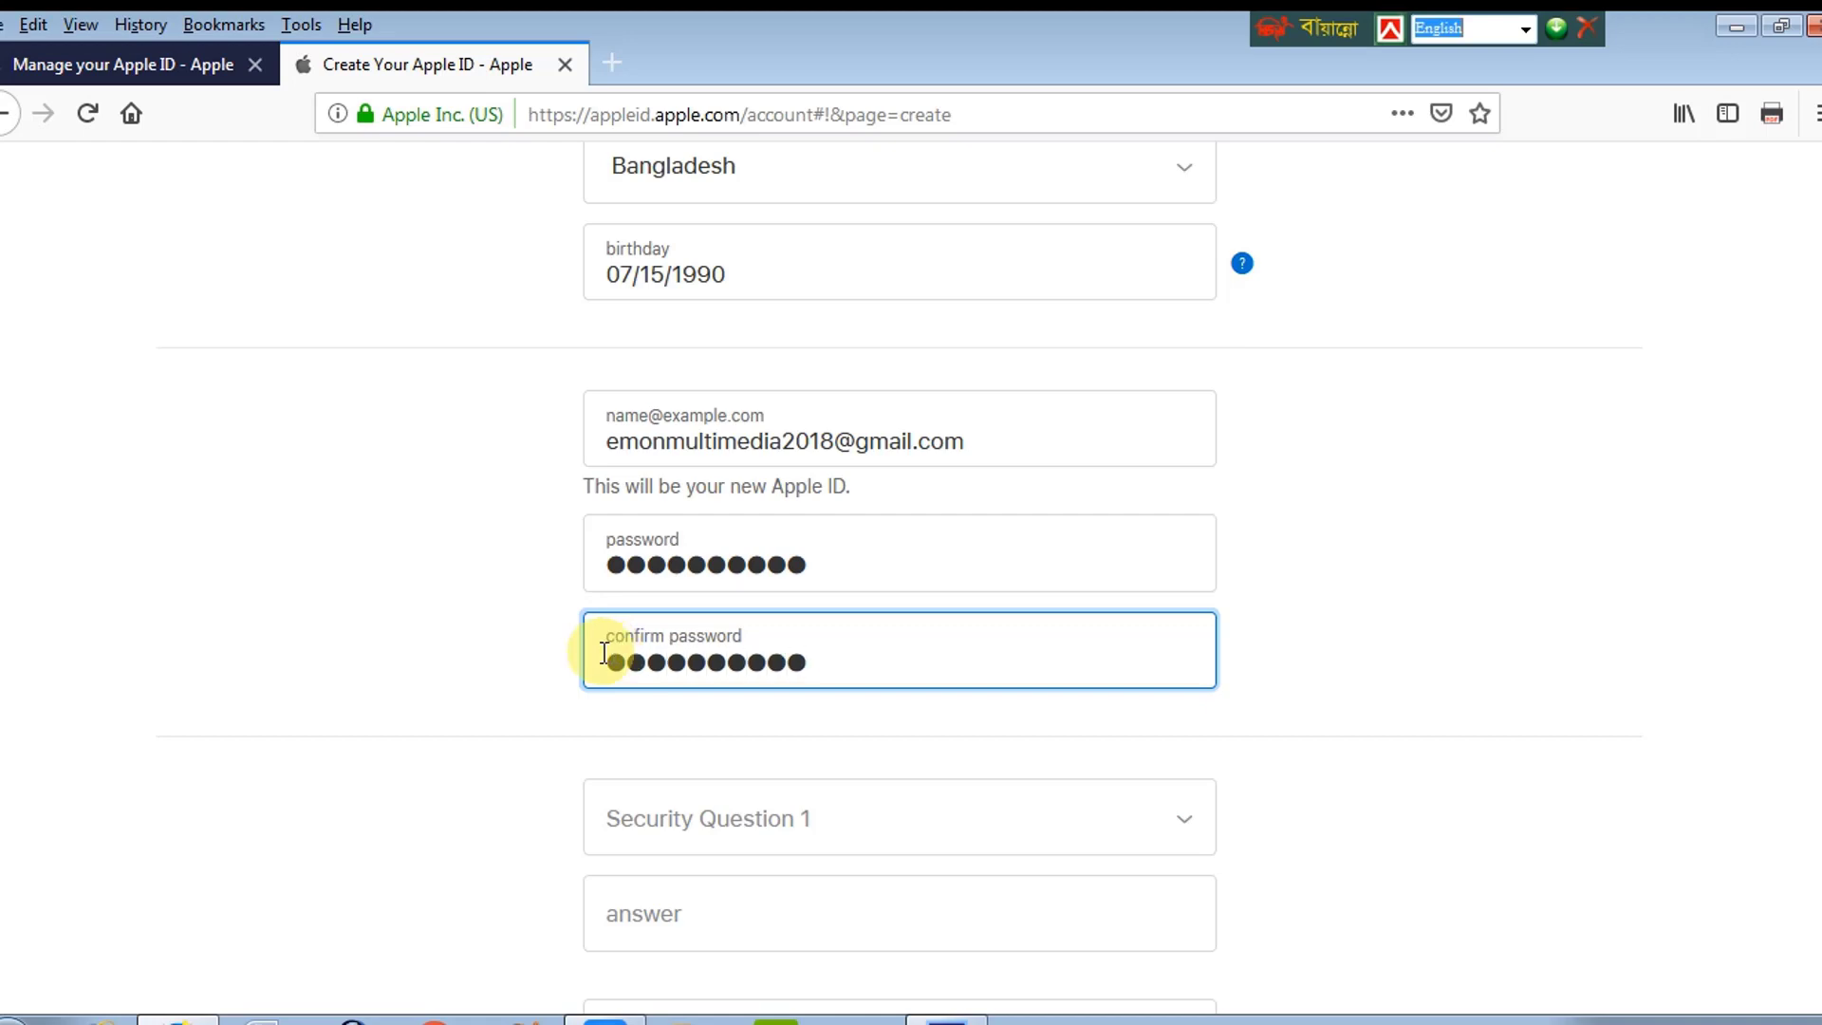
scroll(1808, 503, "down", 3)
left_click(770, 596)
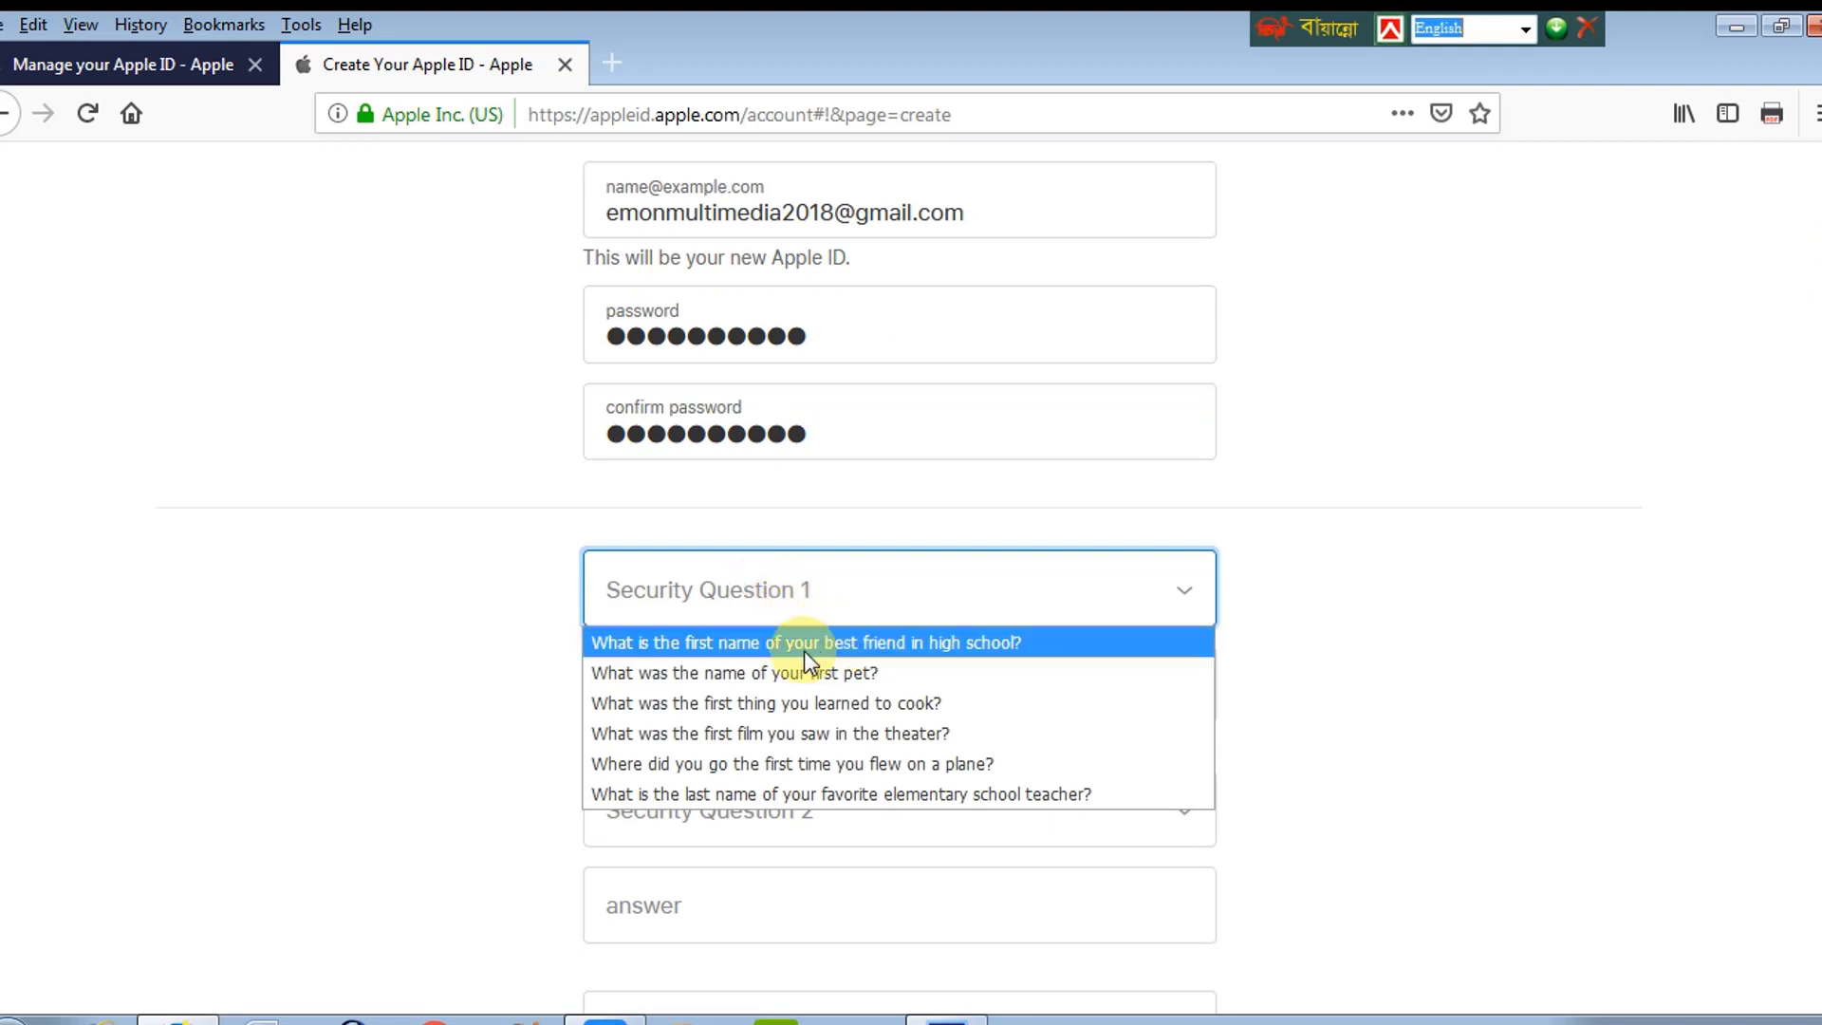
Step: Choose and answer the high-school best friend question, then pick the favorite singer or band question
left_click(972, 643)
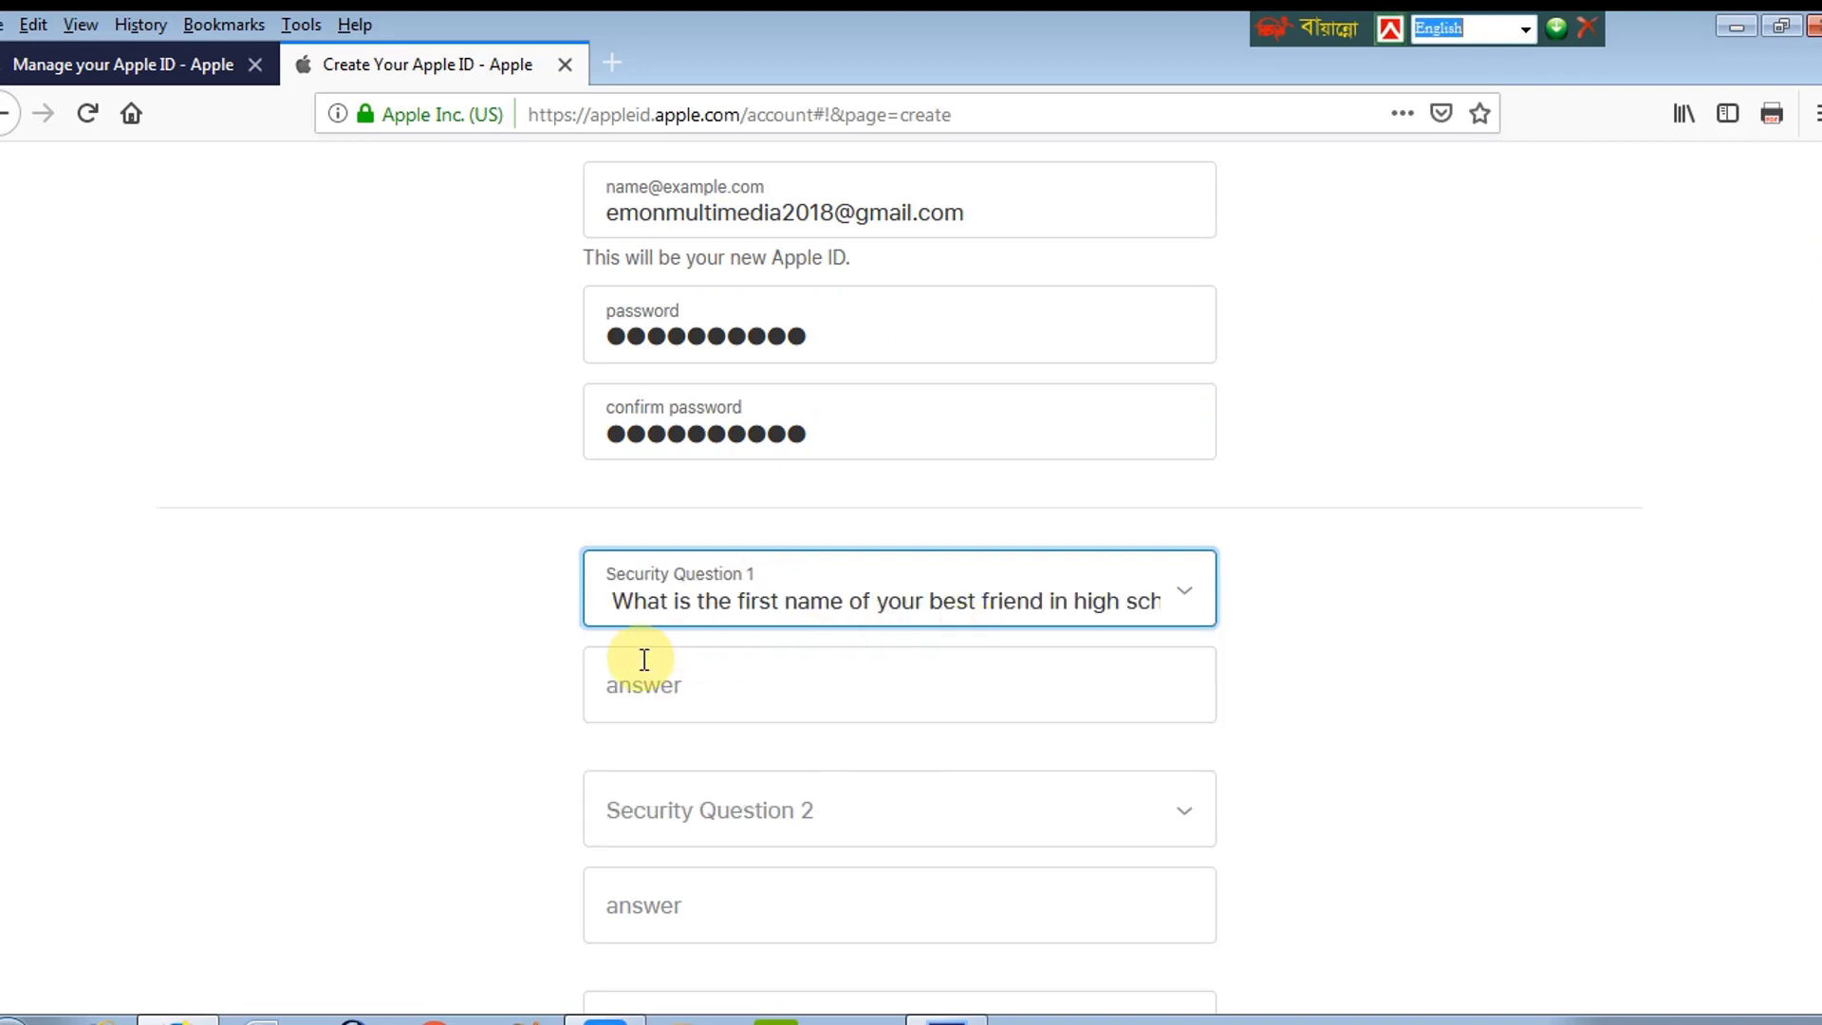
left_click(734, 678)
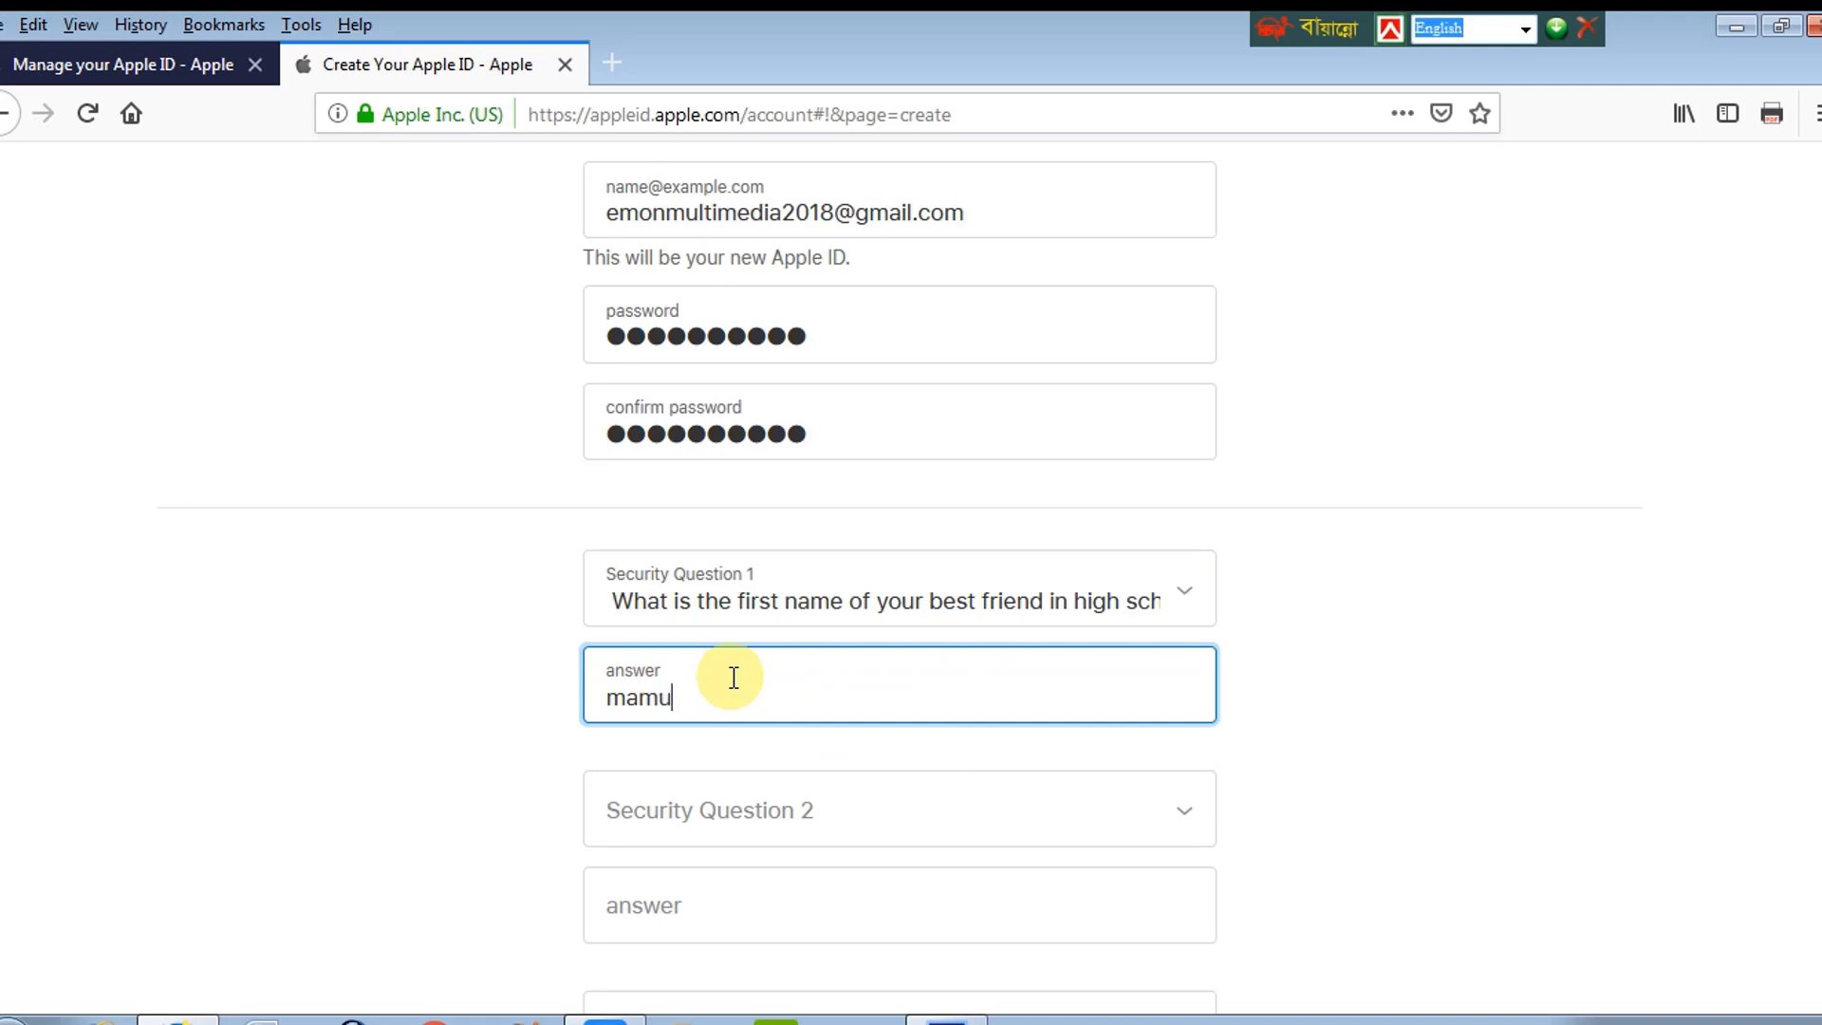
scroll(1814, 532, "down", 2)
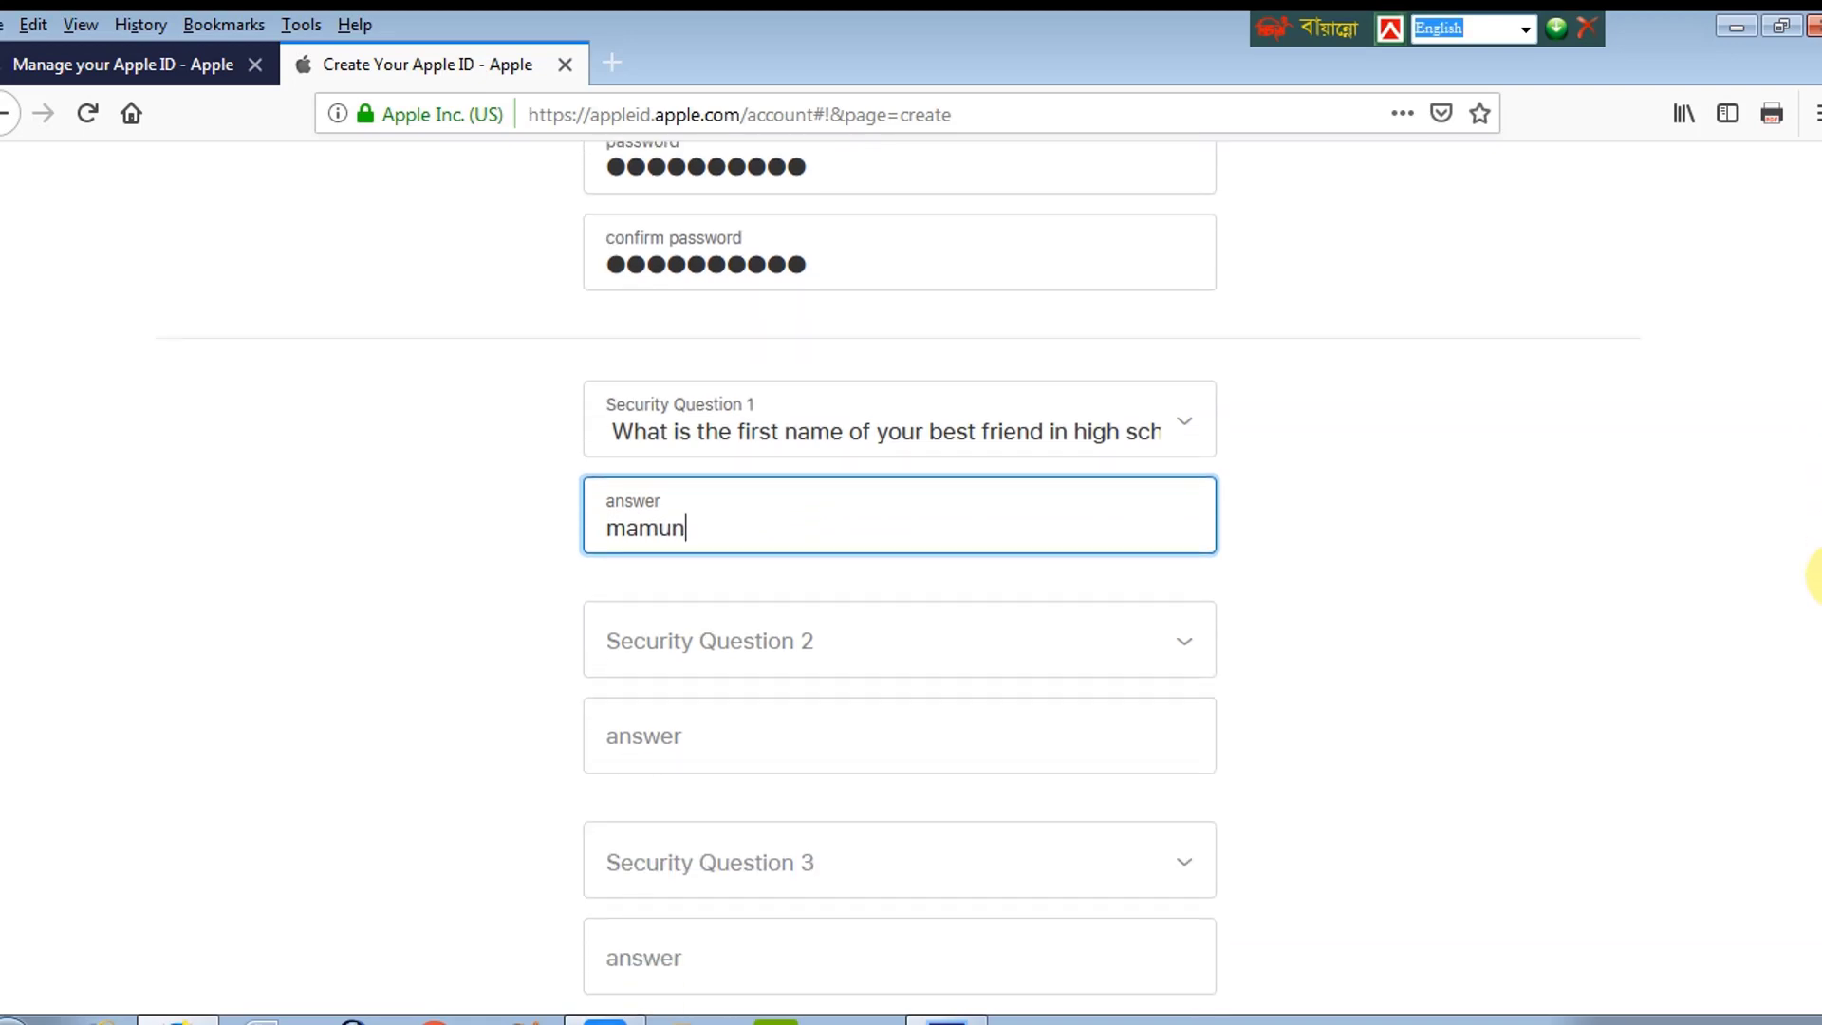
left_click(655, 634)
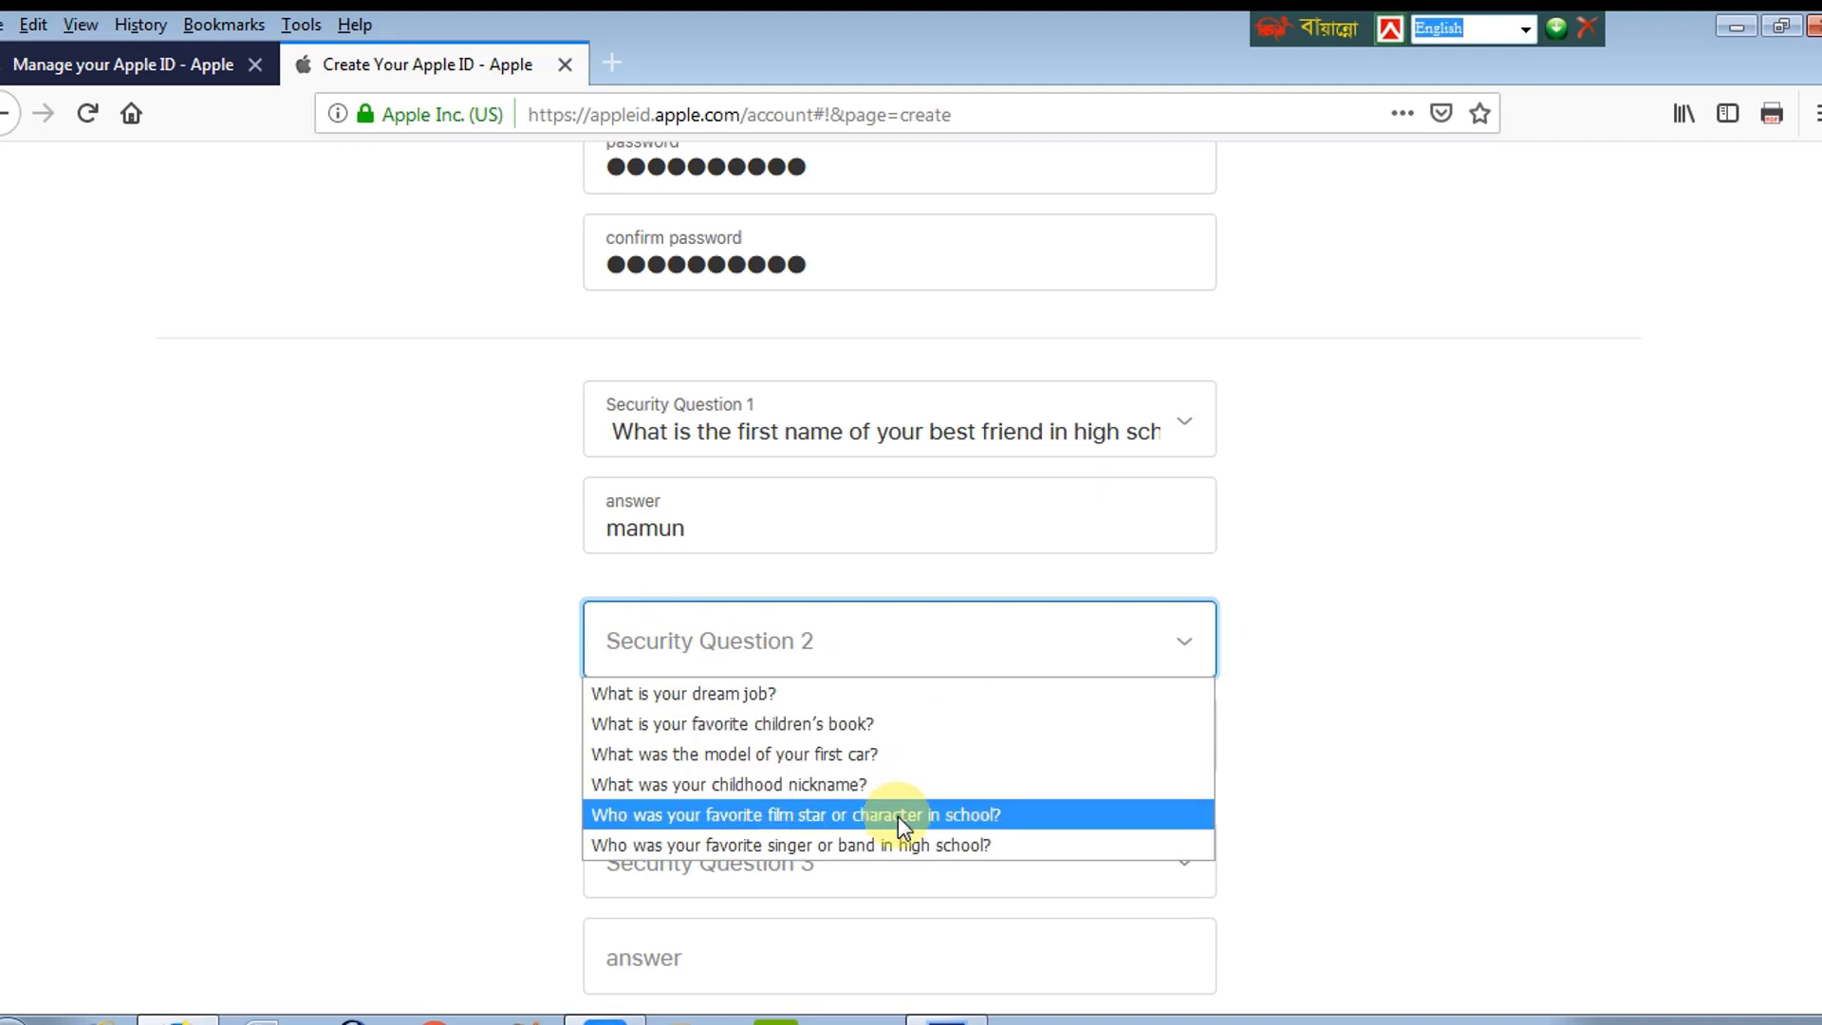
left_click(829, 845)
left_click(701, 745)
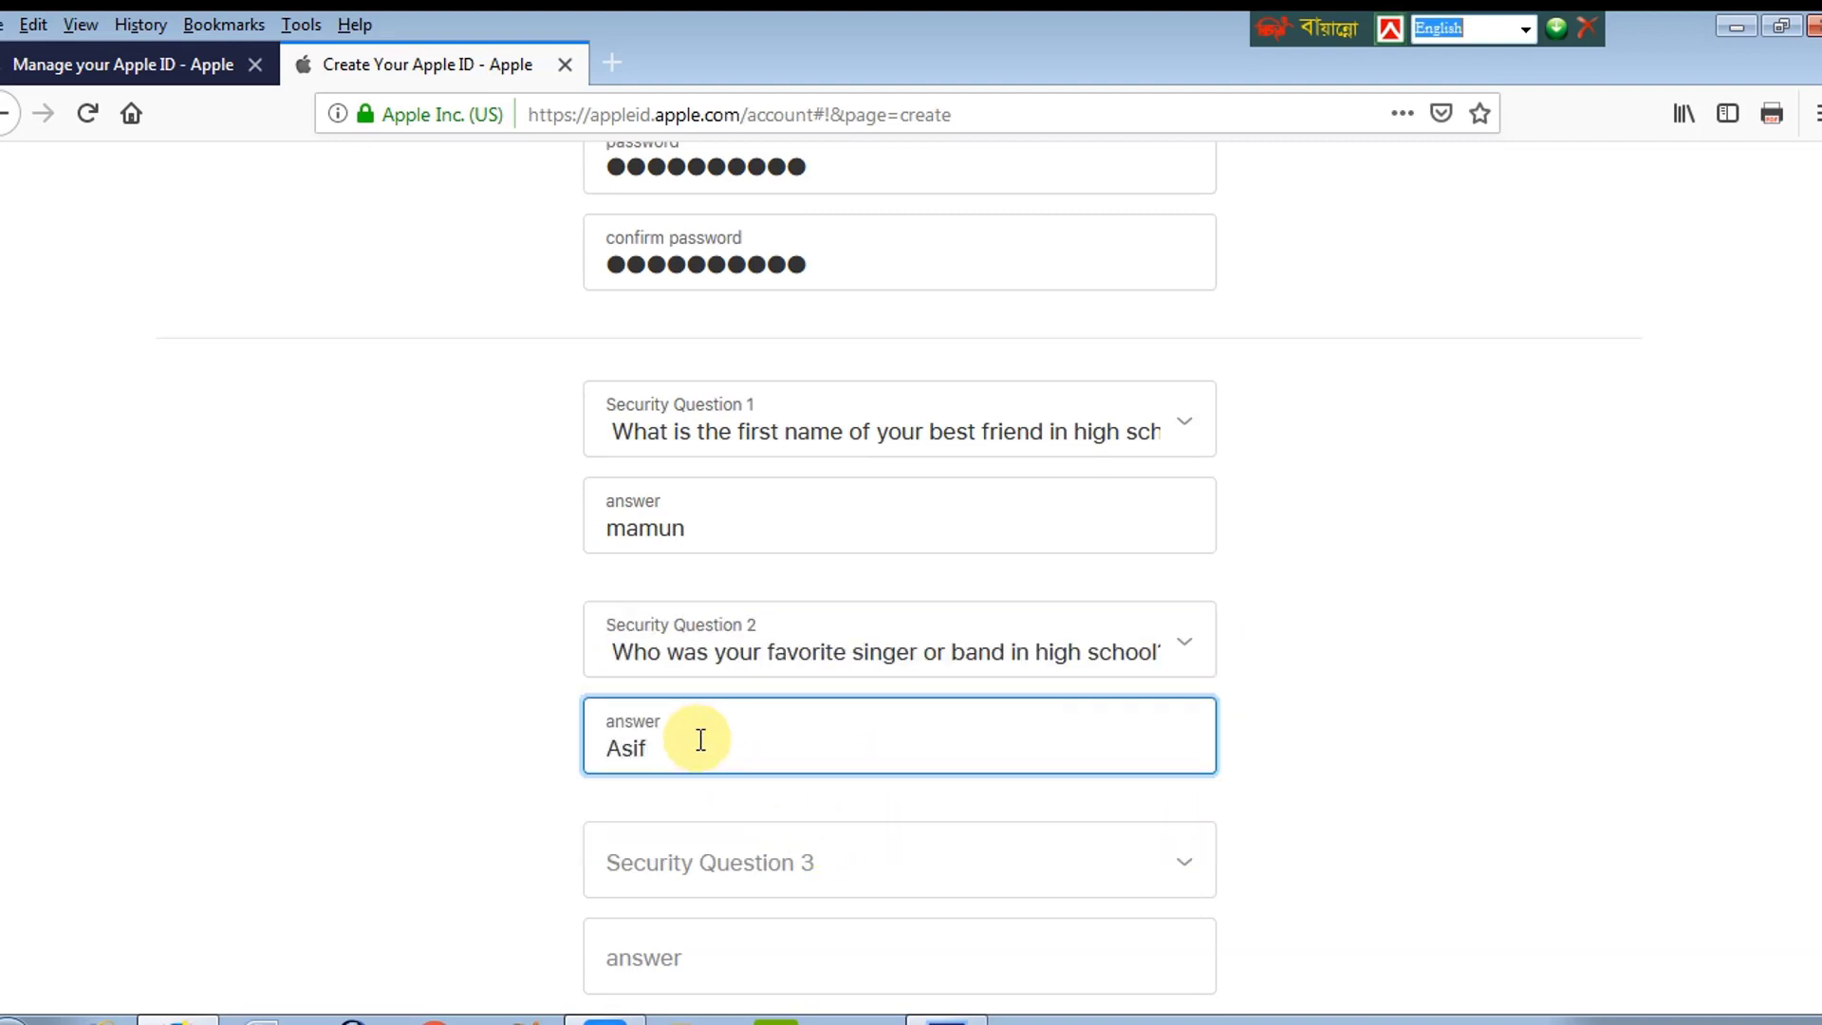
Step: Set the third security question to favorite sports team and answer it
left_click(739, 840)
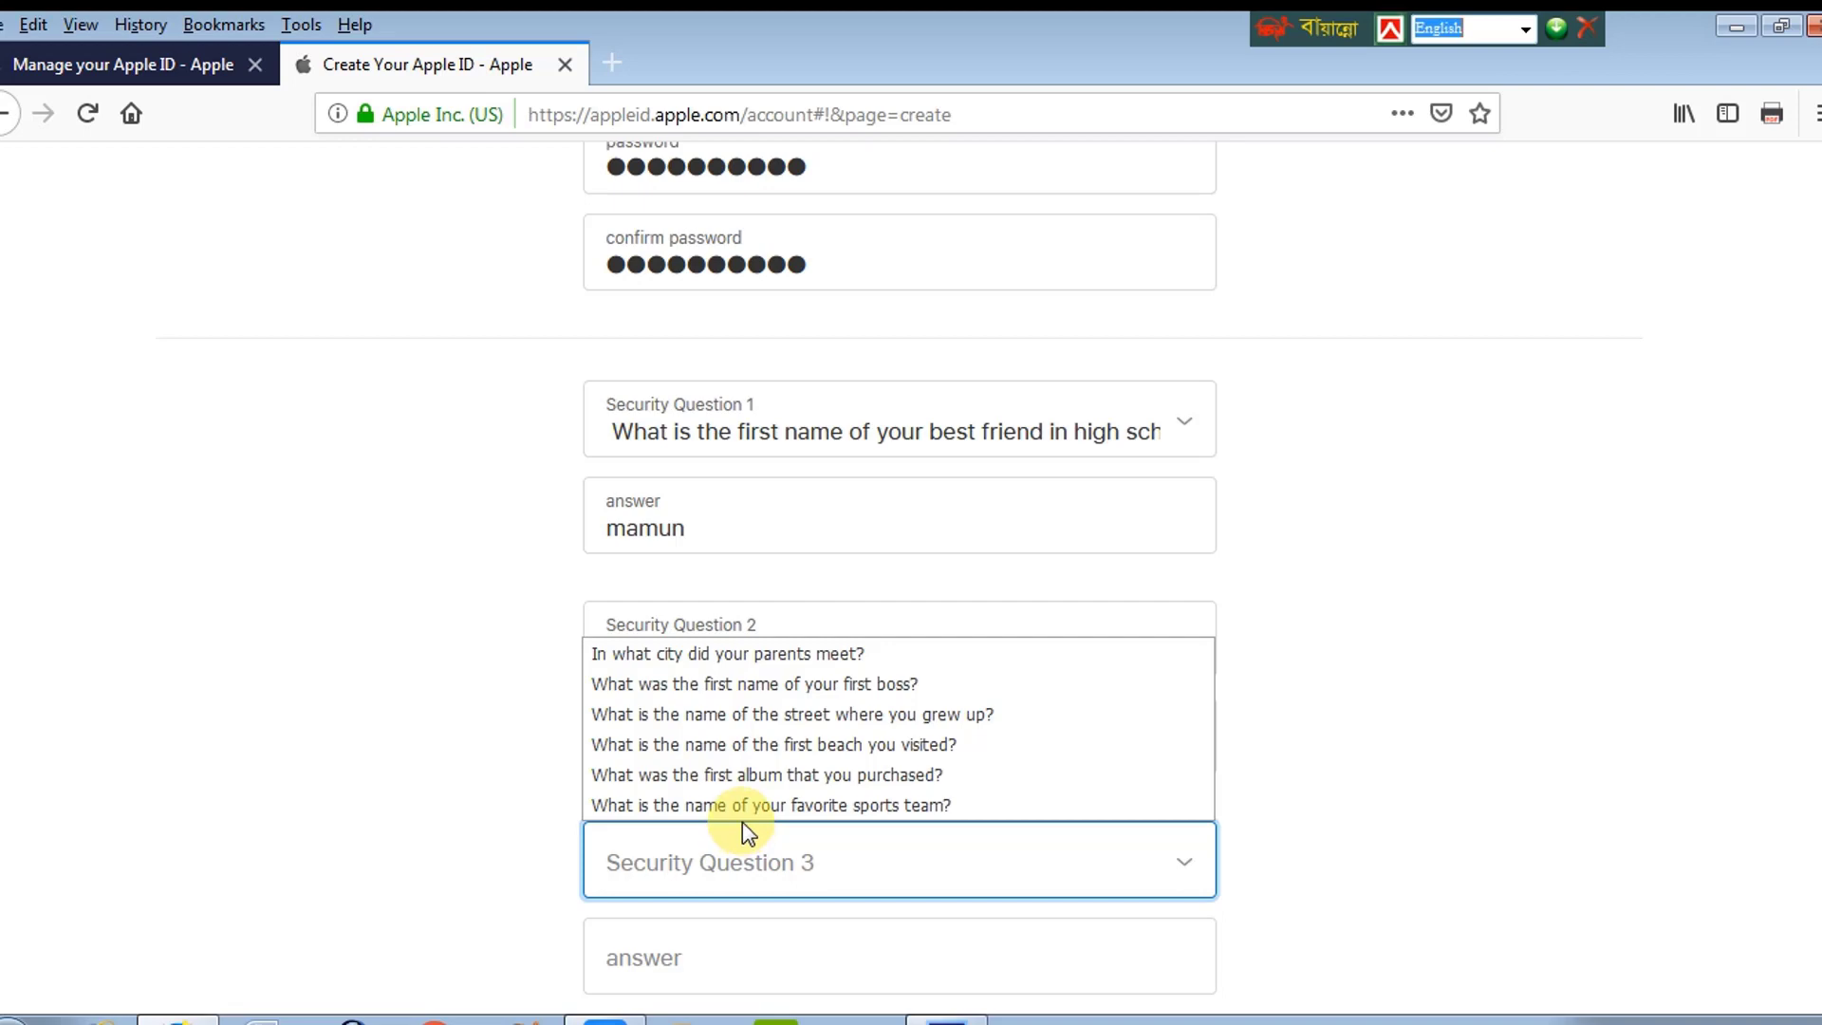
left_click(754, 805)
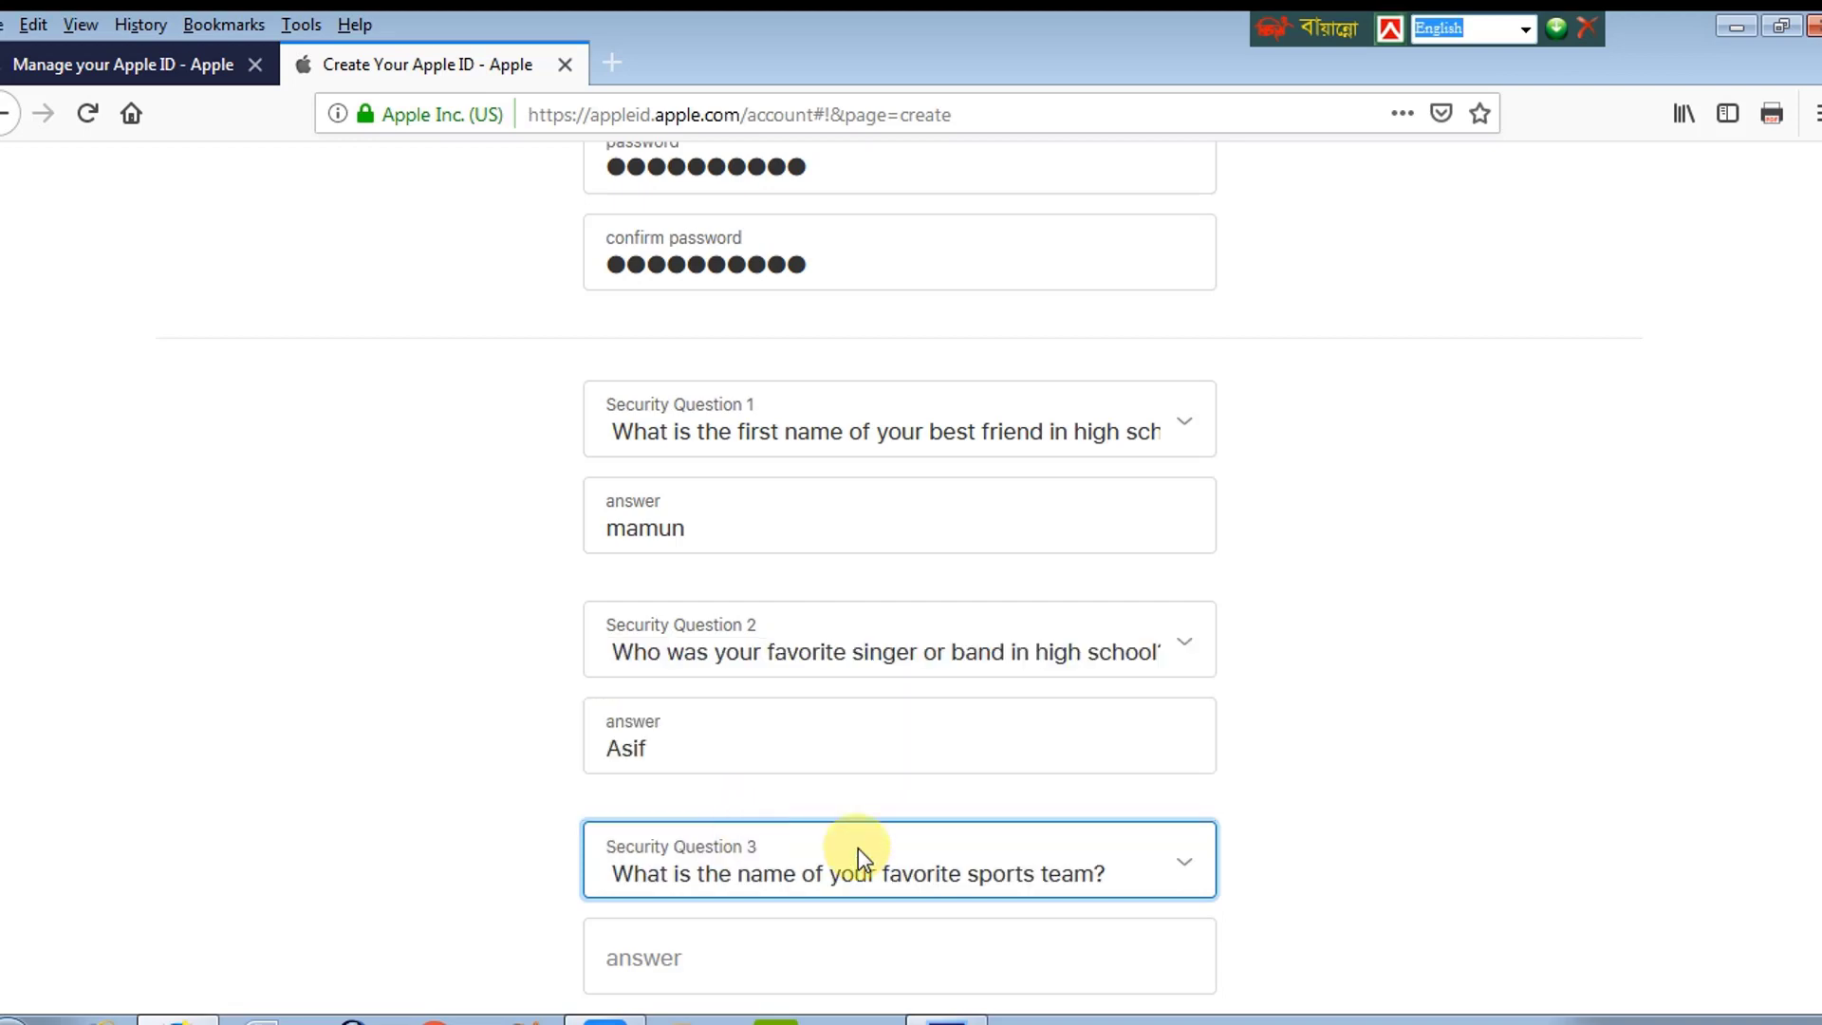
scroll(1819, 676, "down", 2)
scroll(1819, 676, "down", 1)
left_click(774, 748)
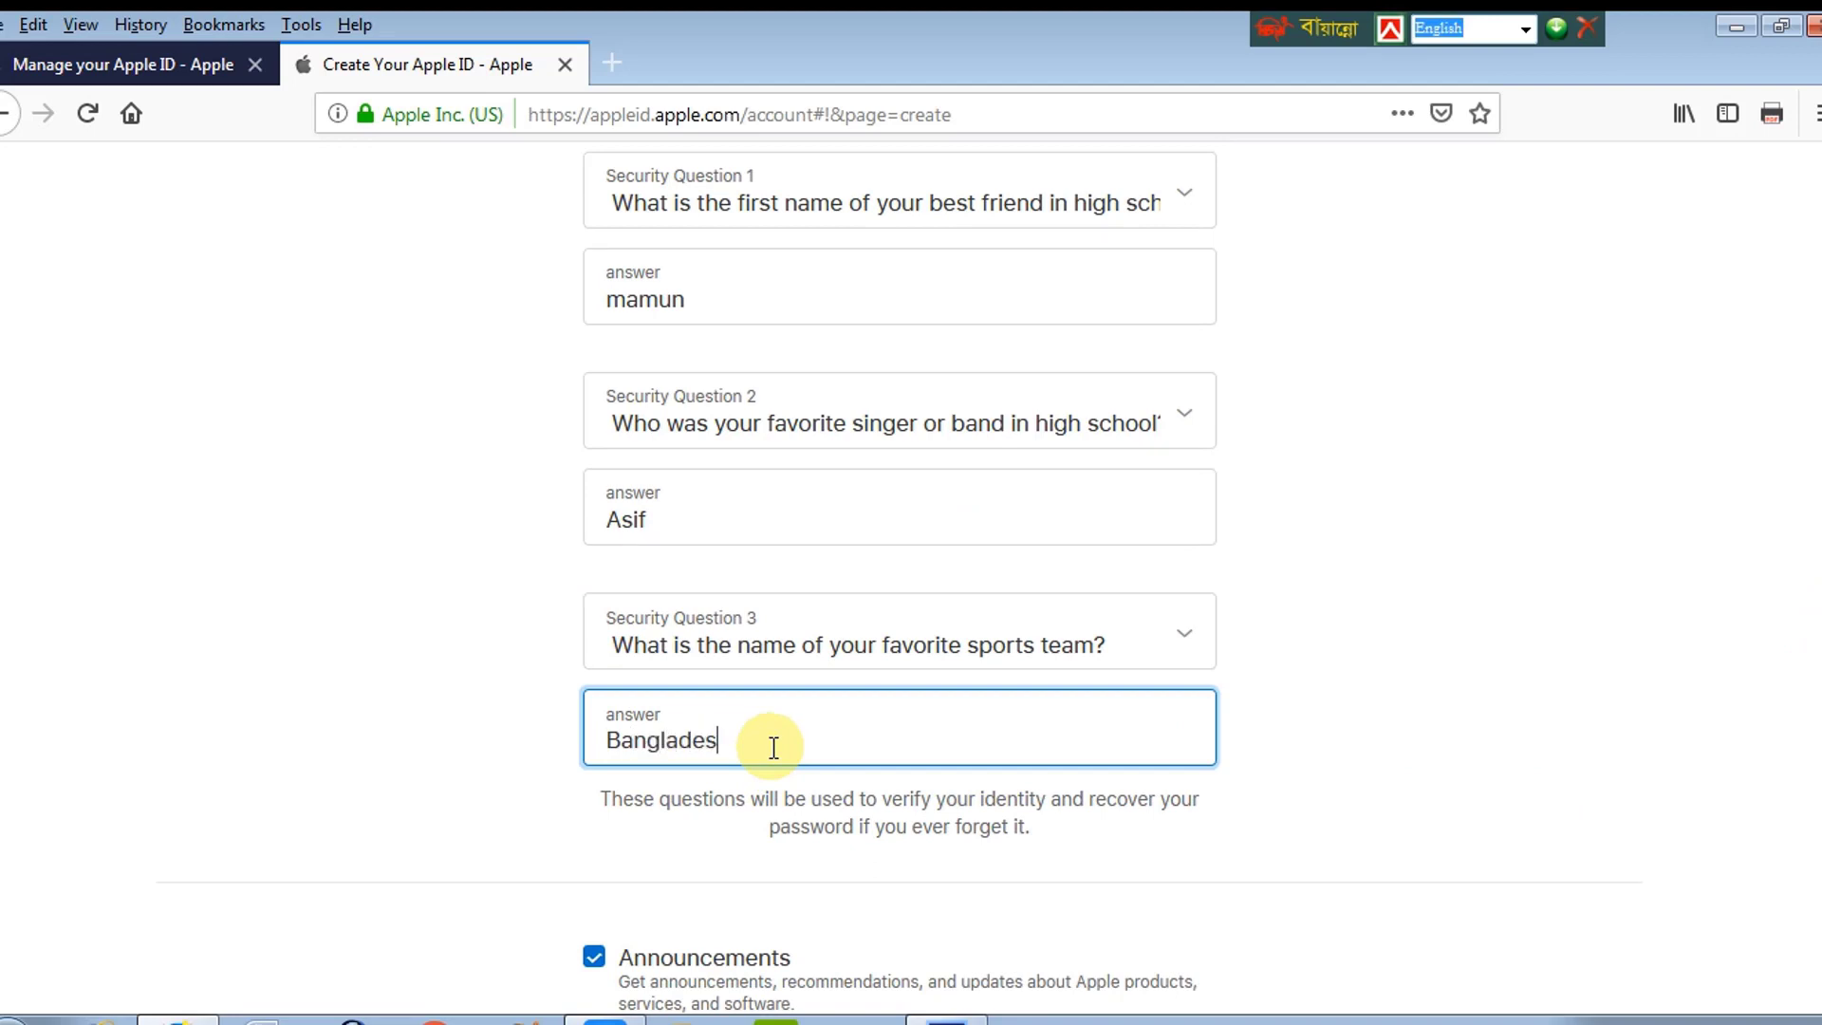
scroll(1814, 664, "down", 5)
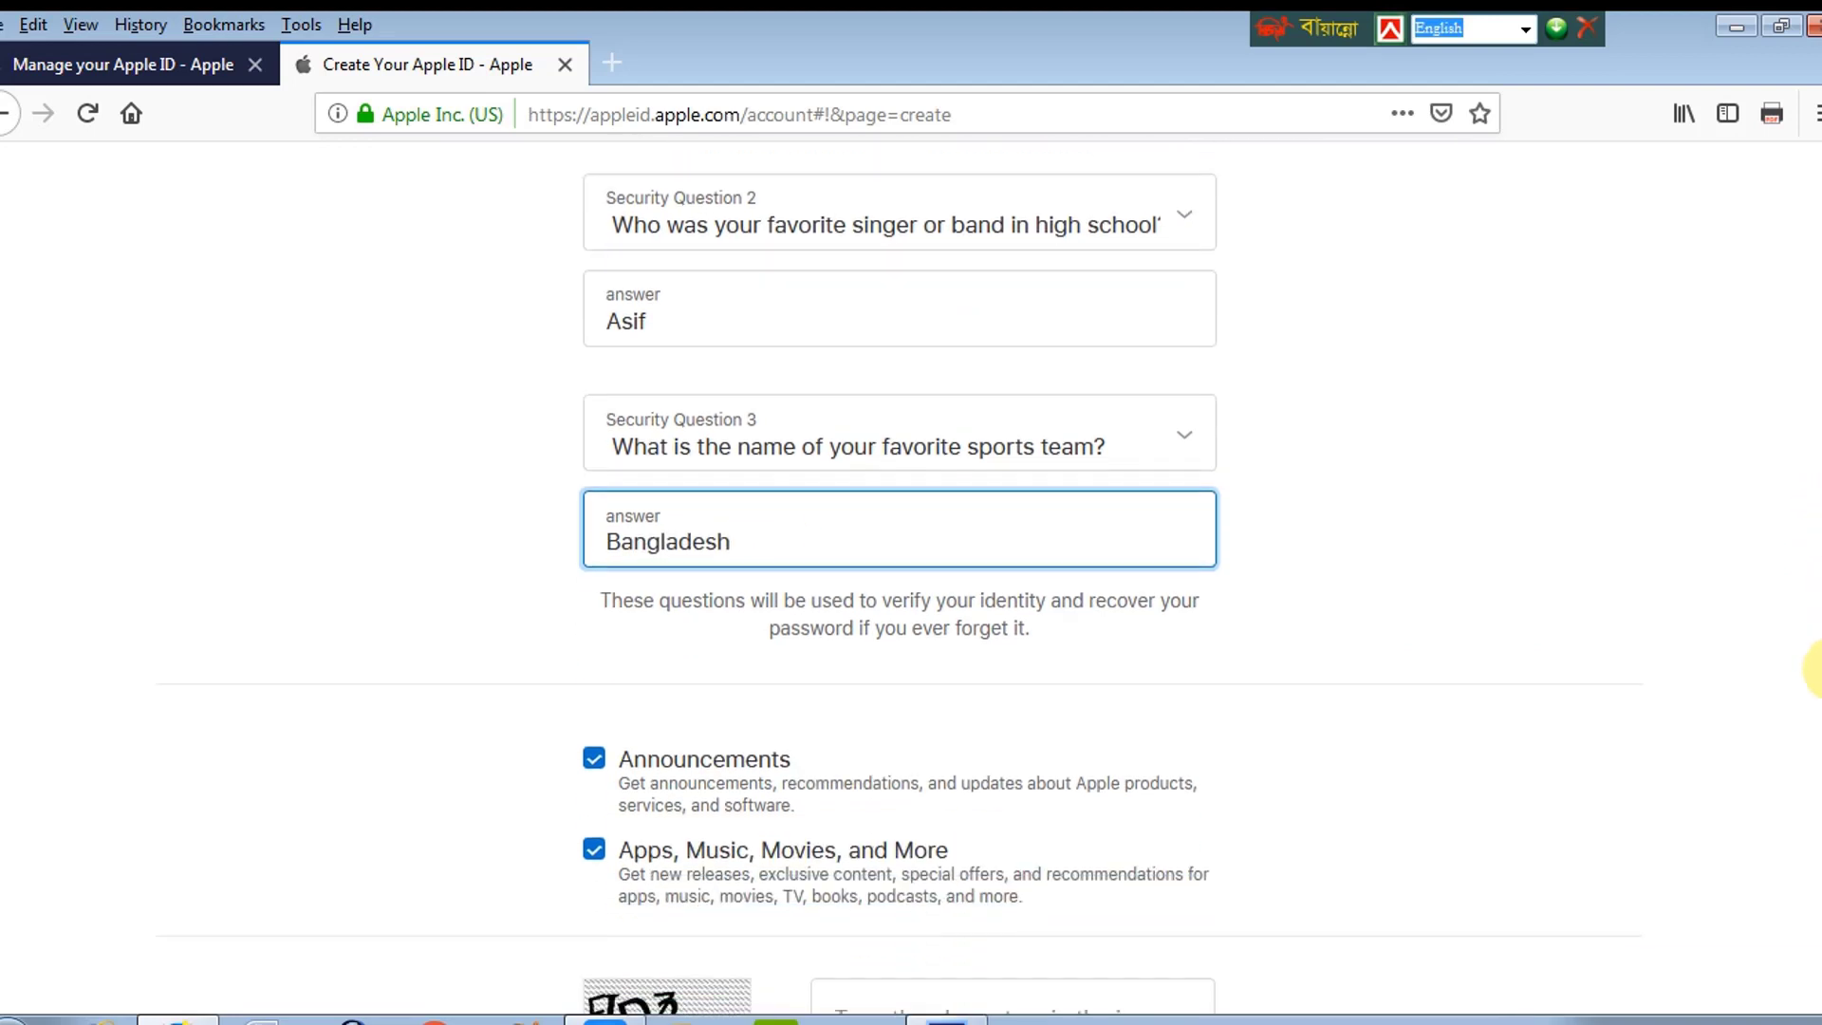
scroll(1813, 731, "down", 1)
scroll(1813, 750, "down", 2)
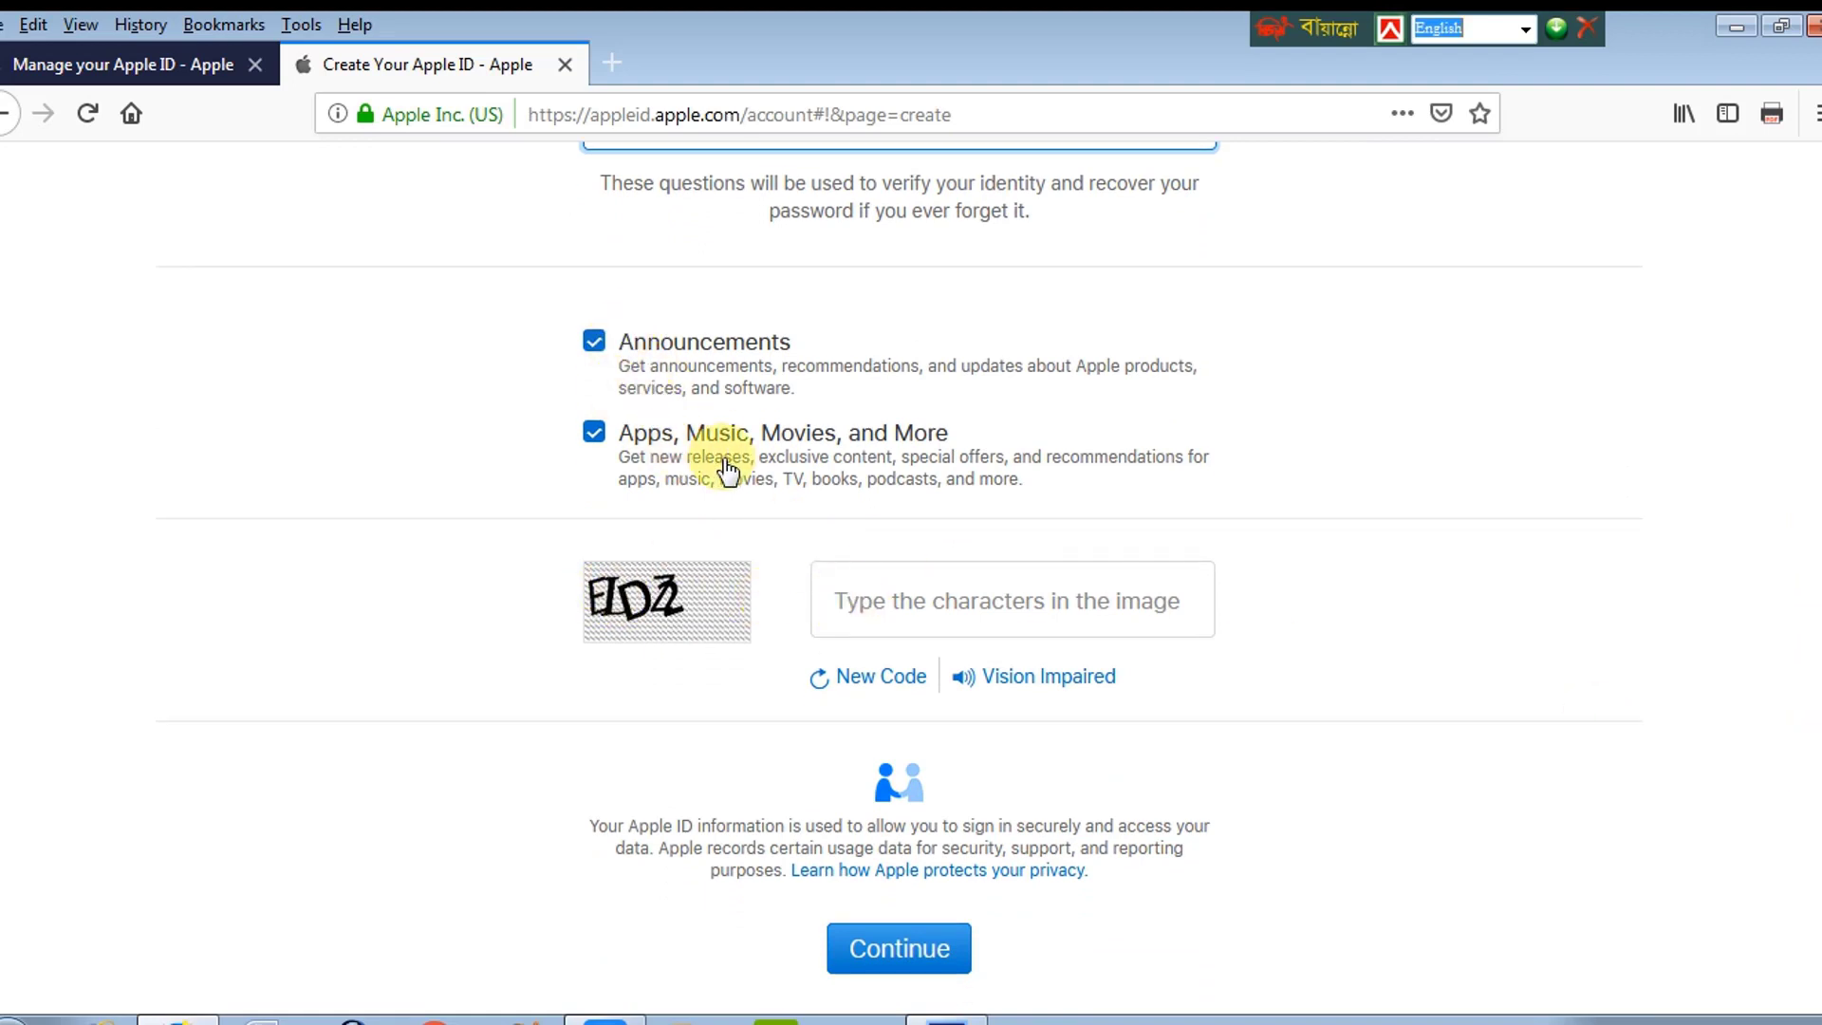
Step: Enter the captcha characters and submit the form, reaching the email verification-code prompt
left_click(906, 600)
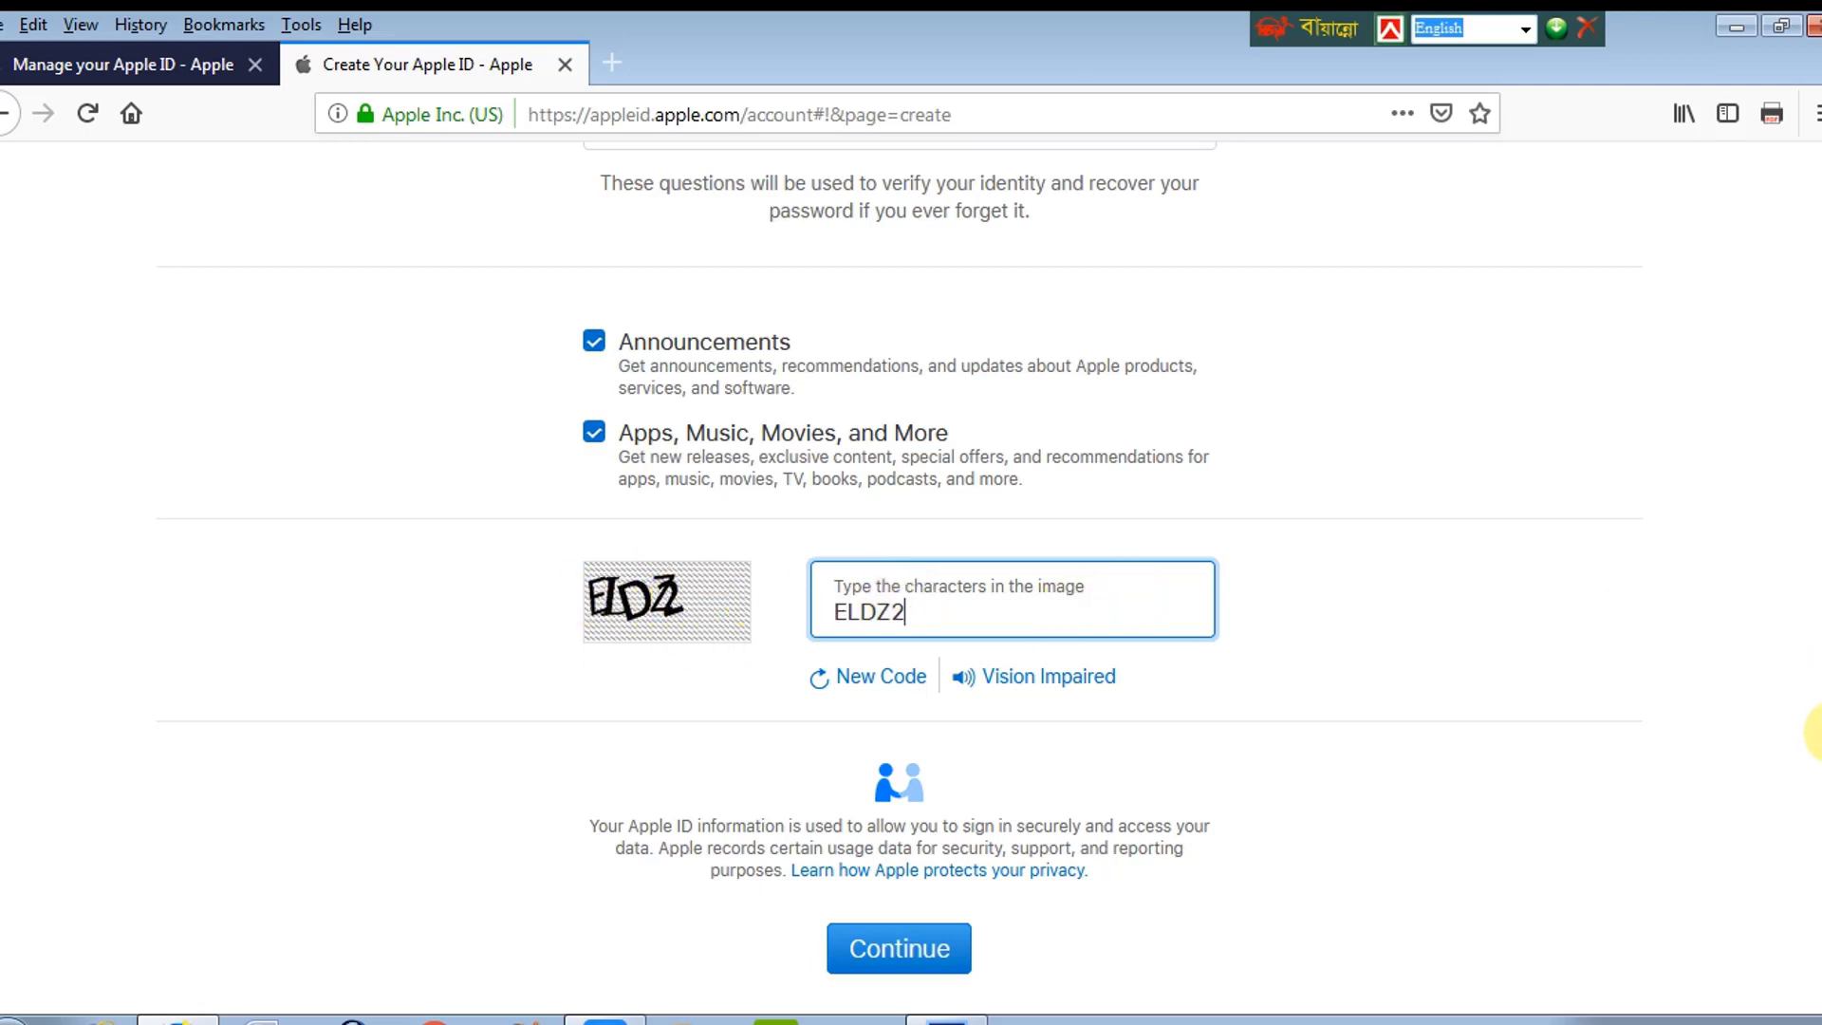
scroll(1810, 736, "down", 1)
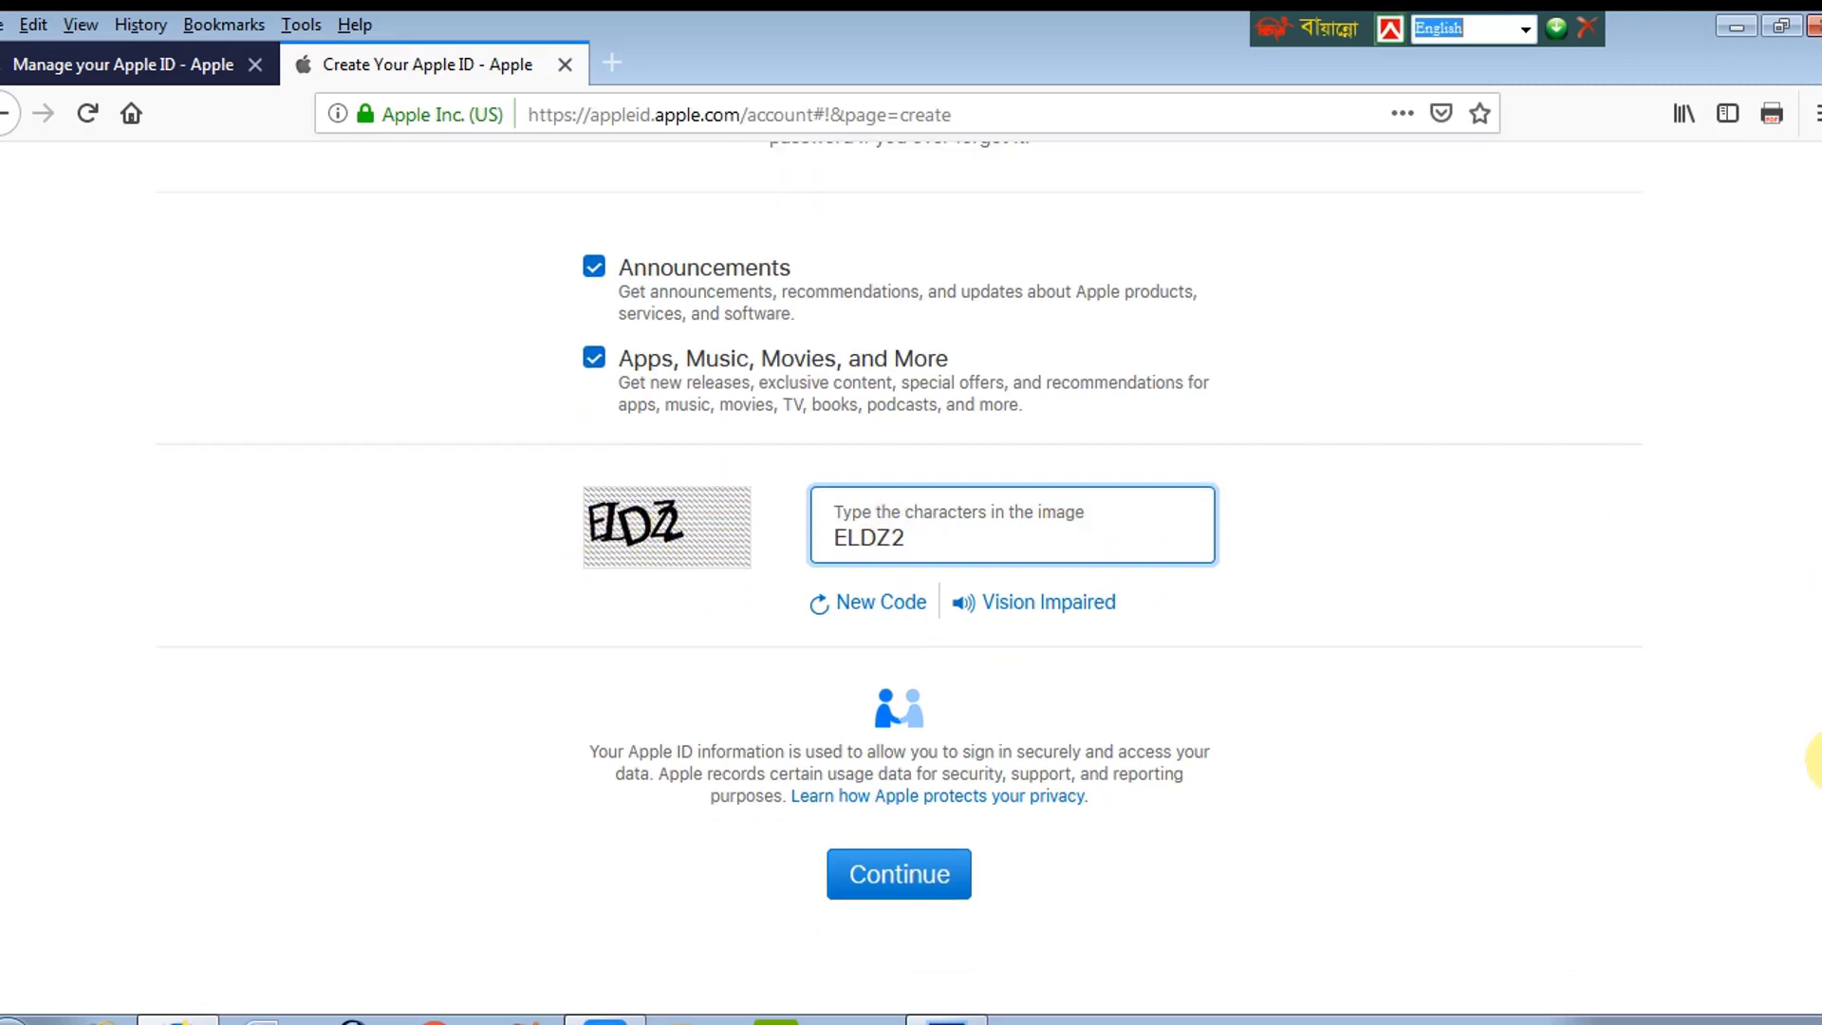
left_click(899, 883)
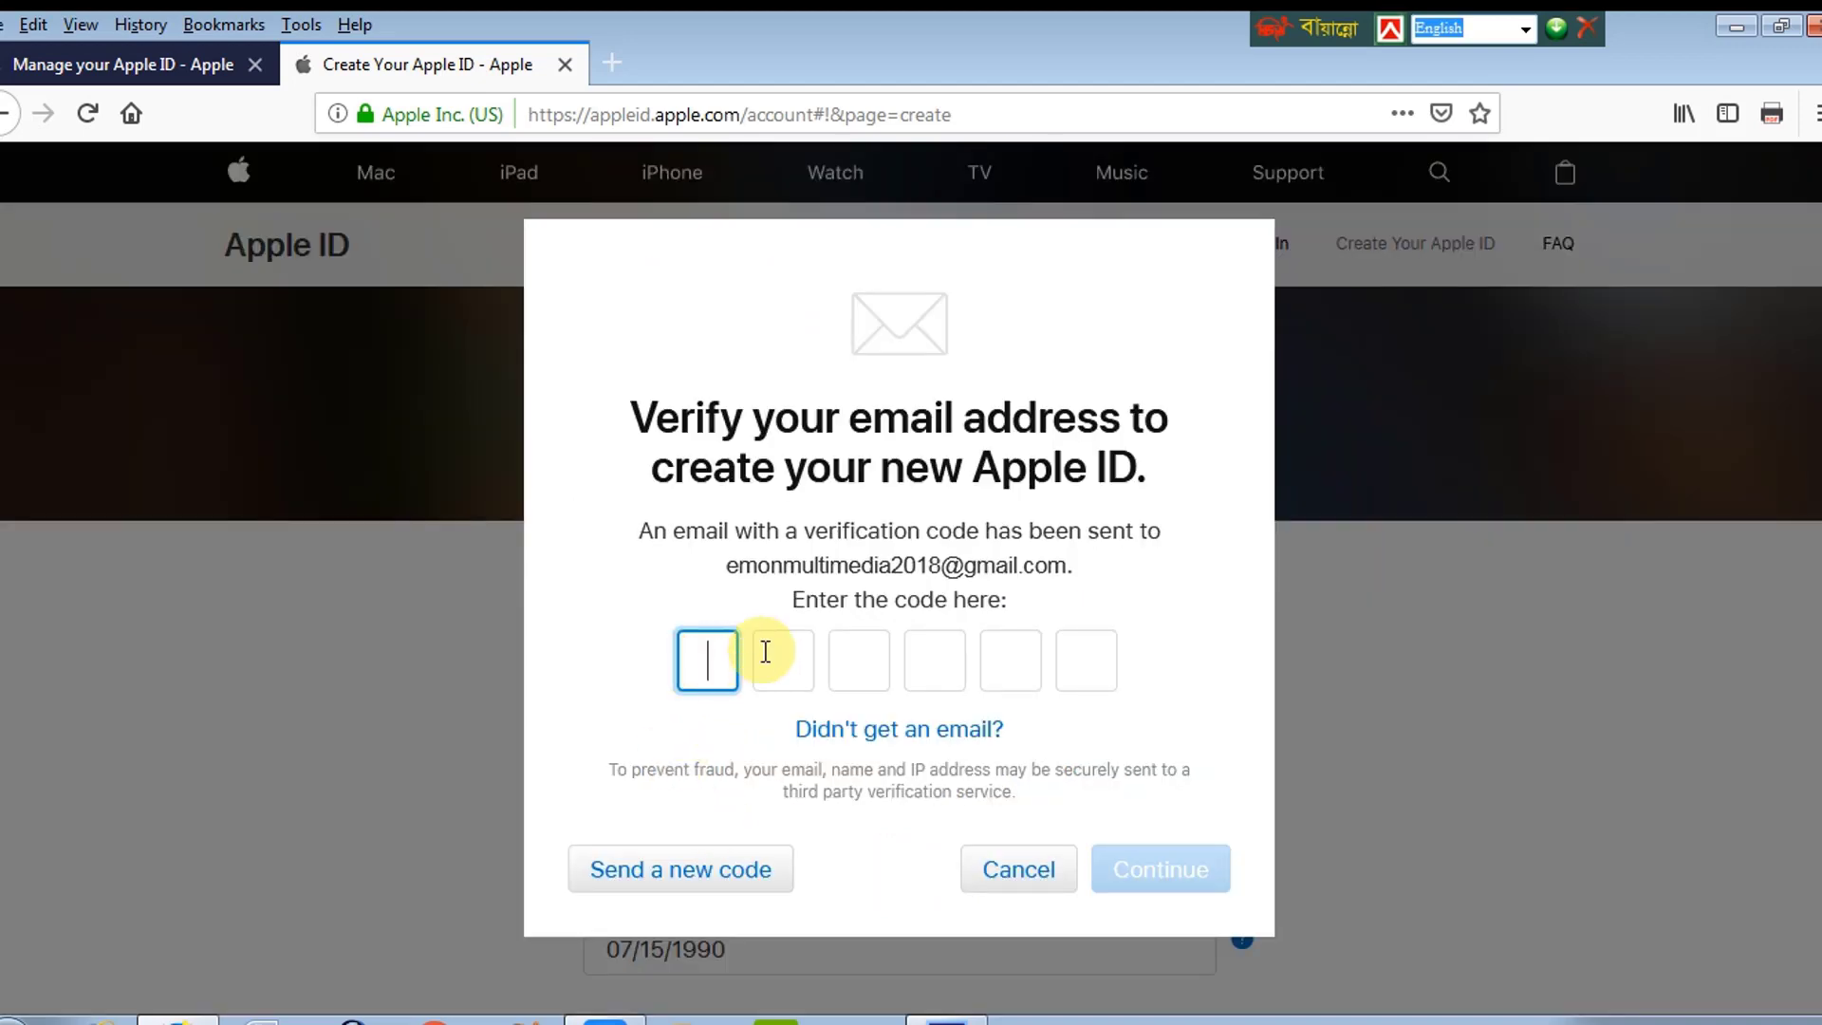
left_click_drag(680, 417, 1151, 480)
left_click(1156, 486)
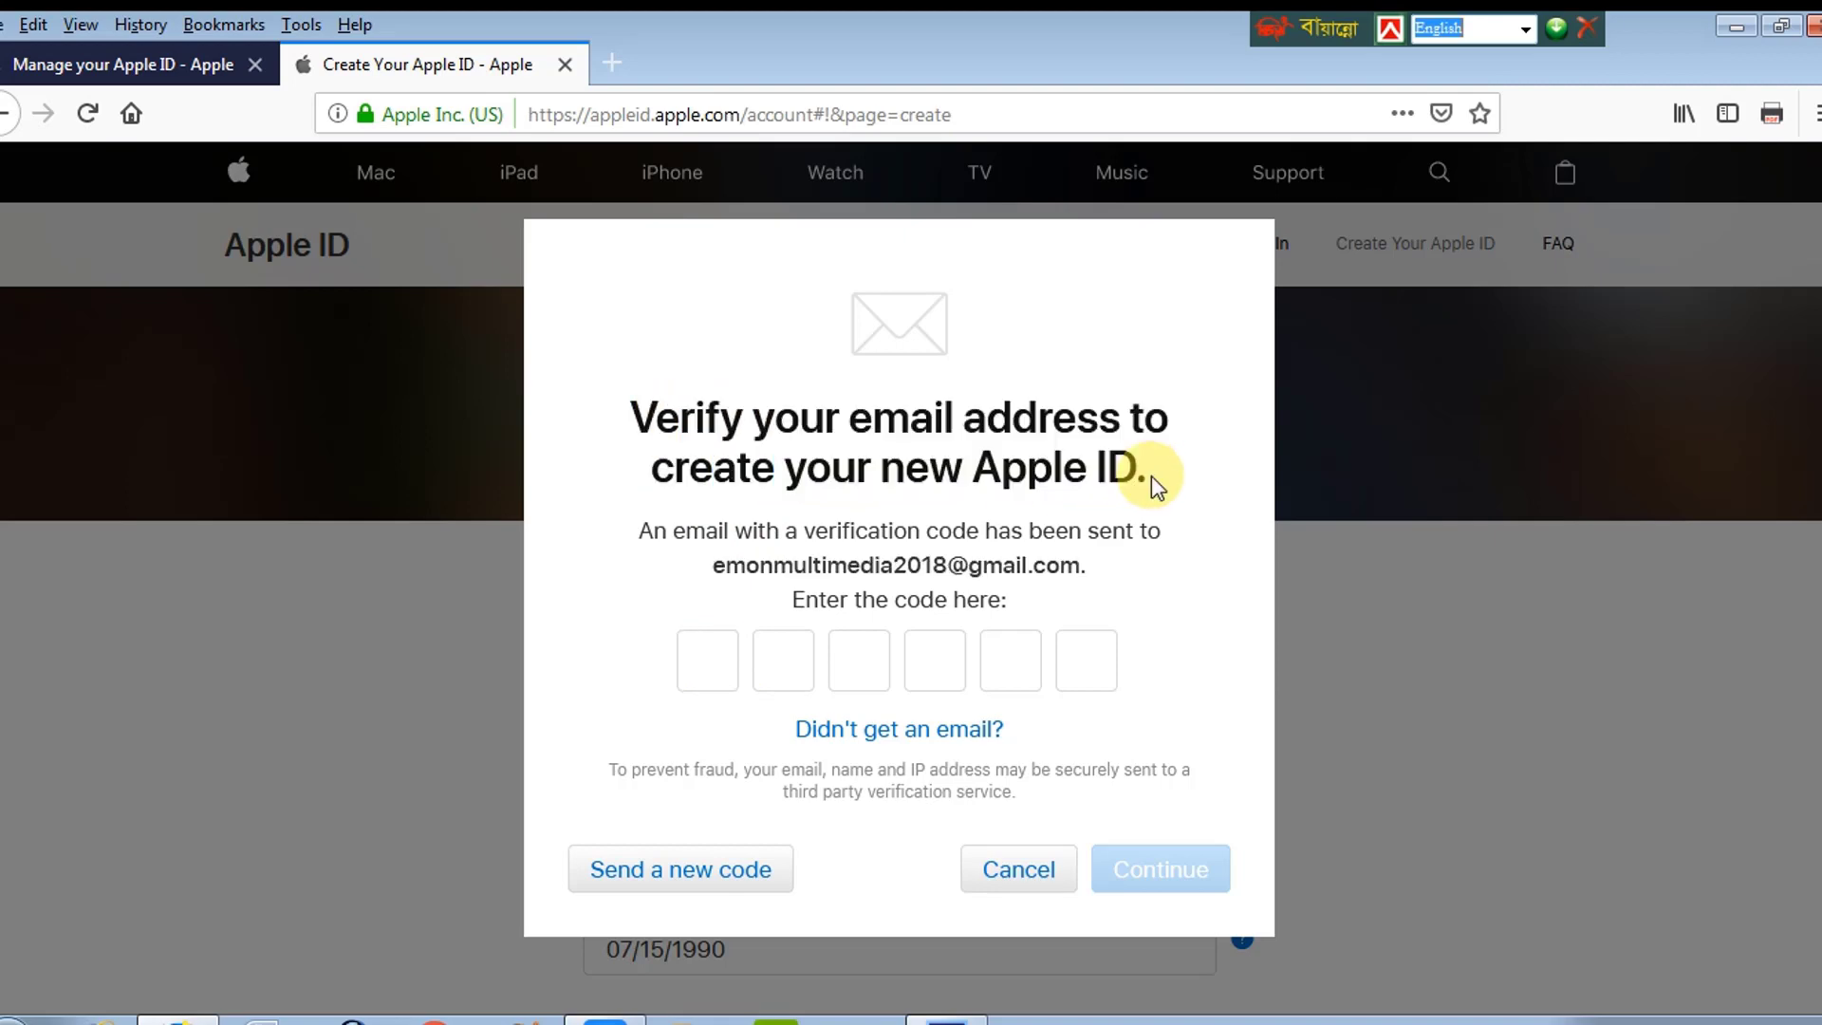
left_click(610, 65)
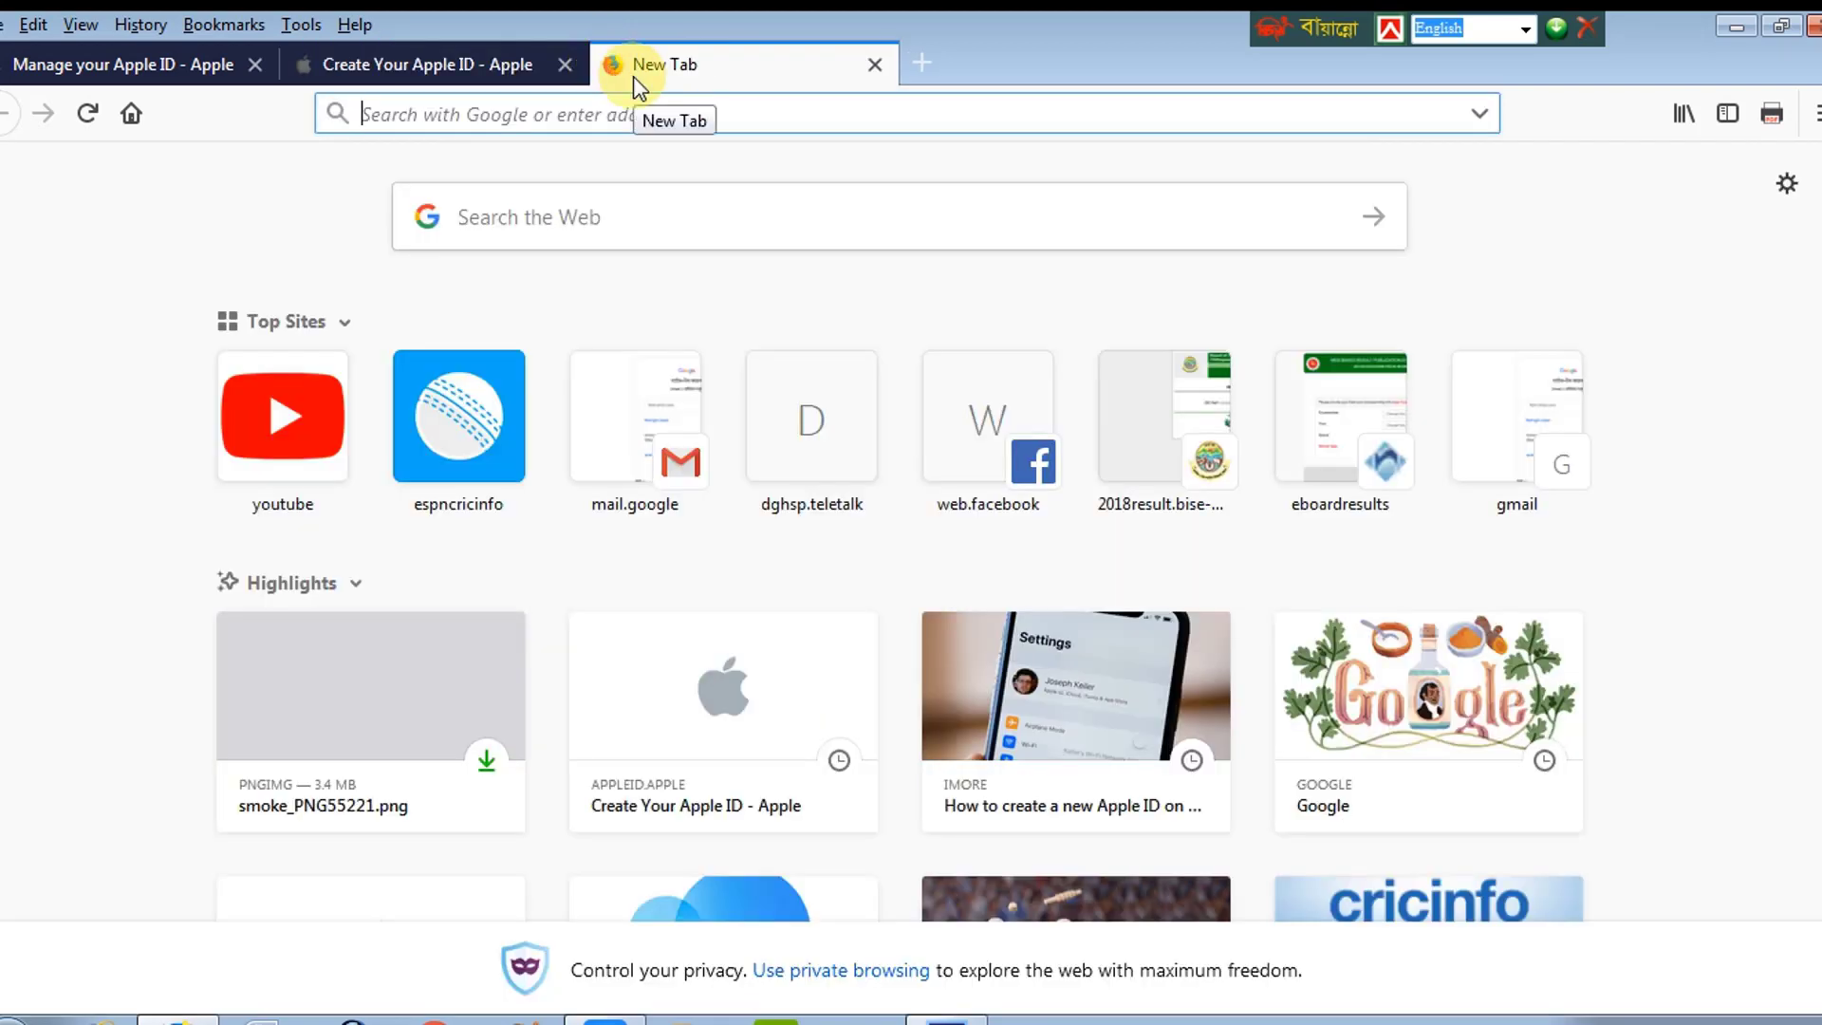
Step: Load the Gmail inbox in the new tab and sign out of the current Google account
type("gmail.com/")
left_click(644, 203)
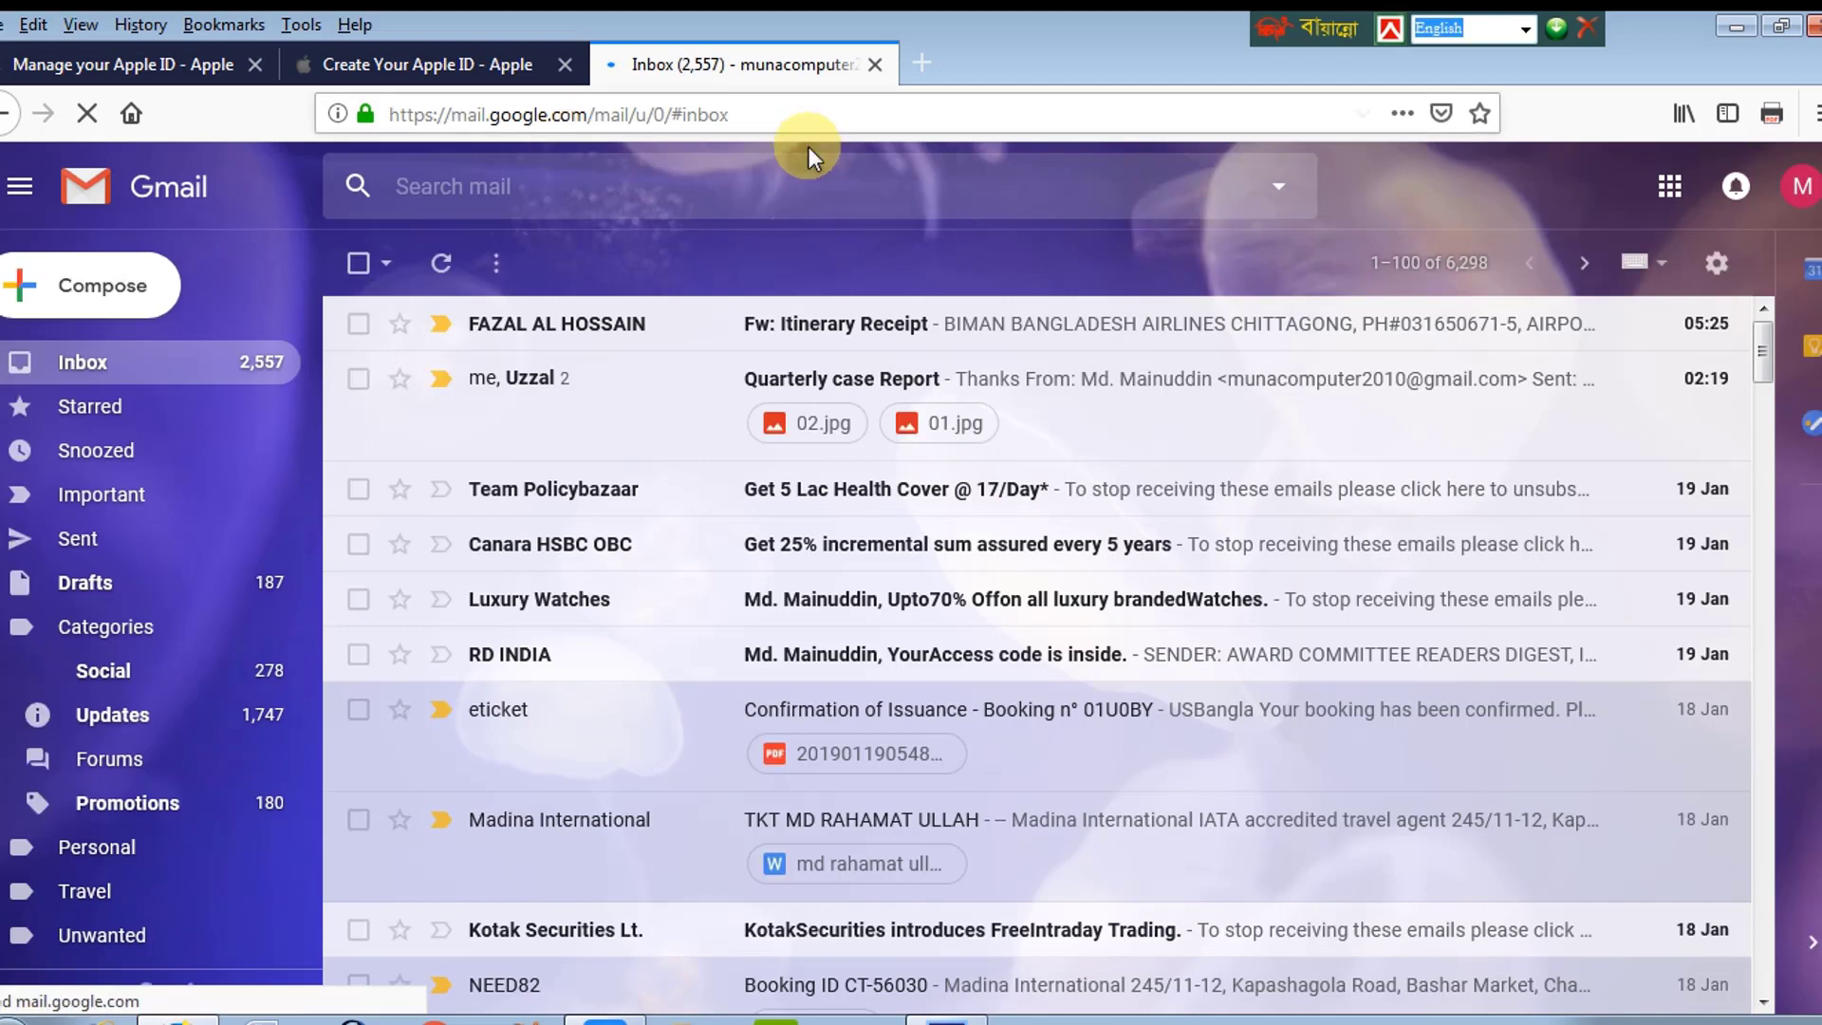
scroll(1363, 488, "down", 3)
scroll(1750, 304, "up", 2)
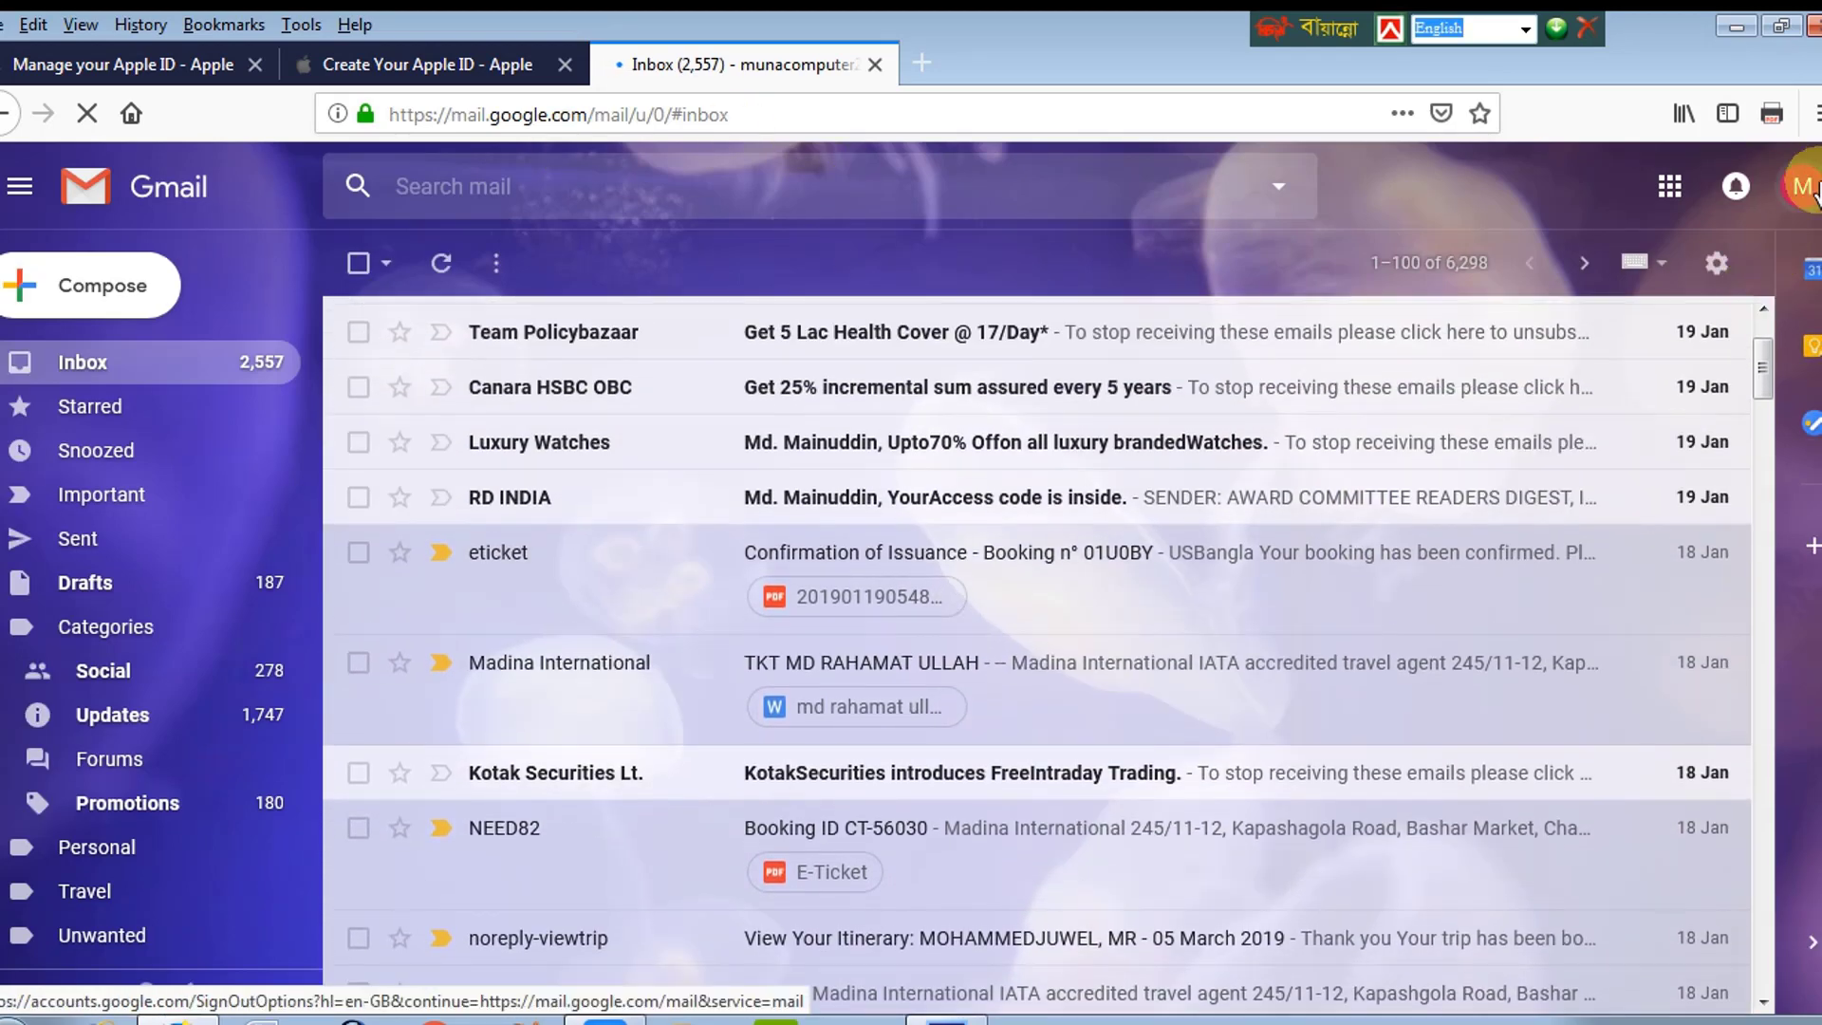
left_click(1815, 192)
left_click(1763, 461)
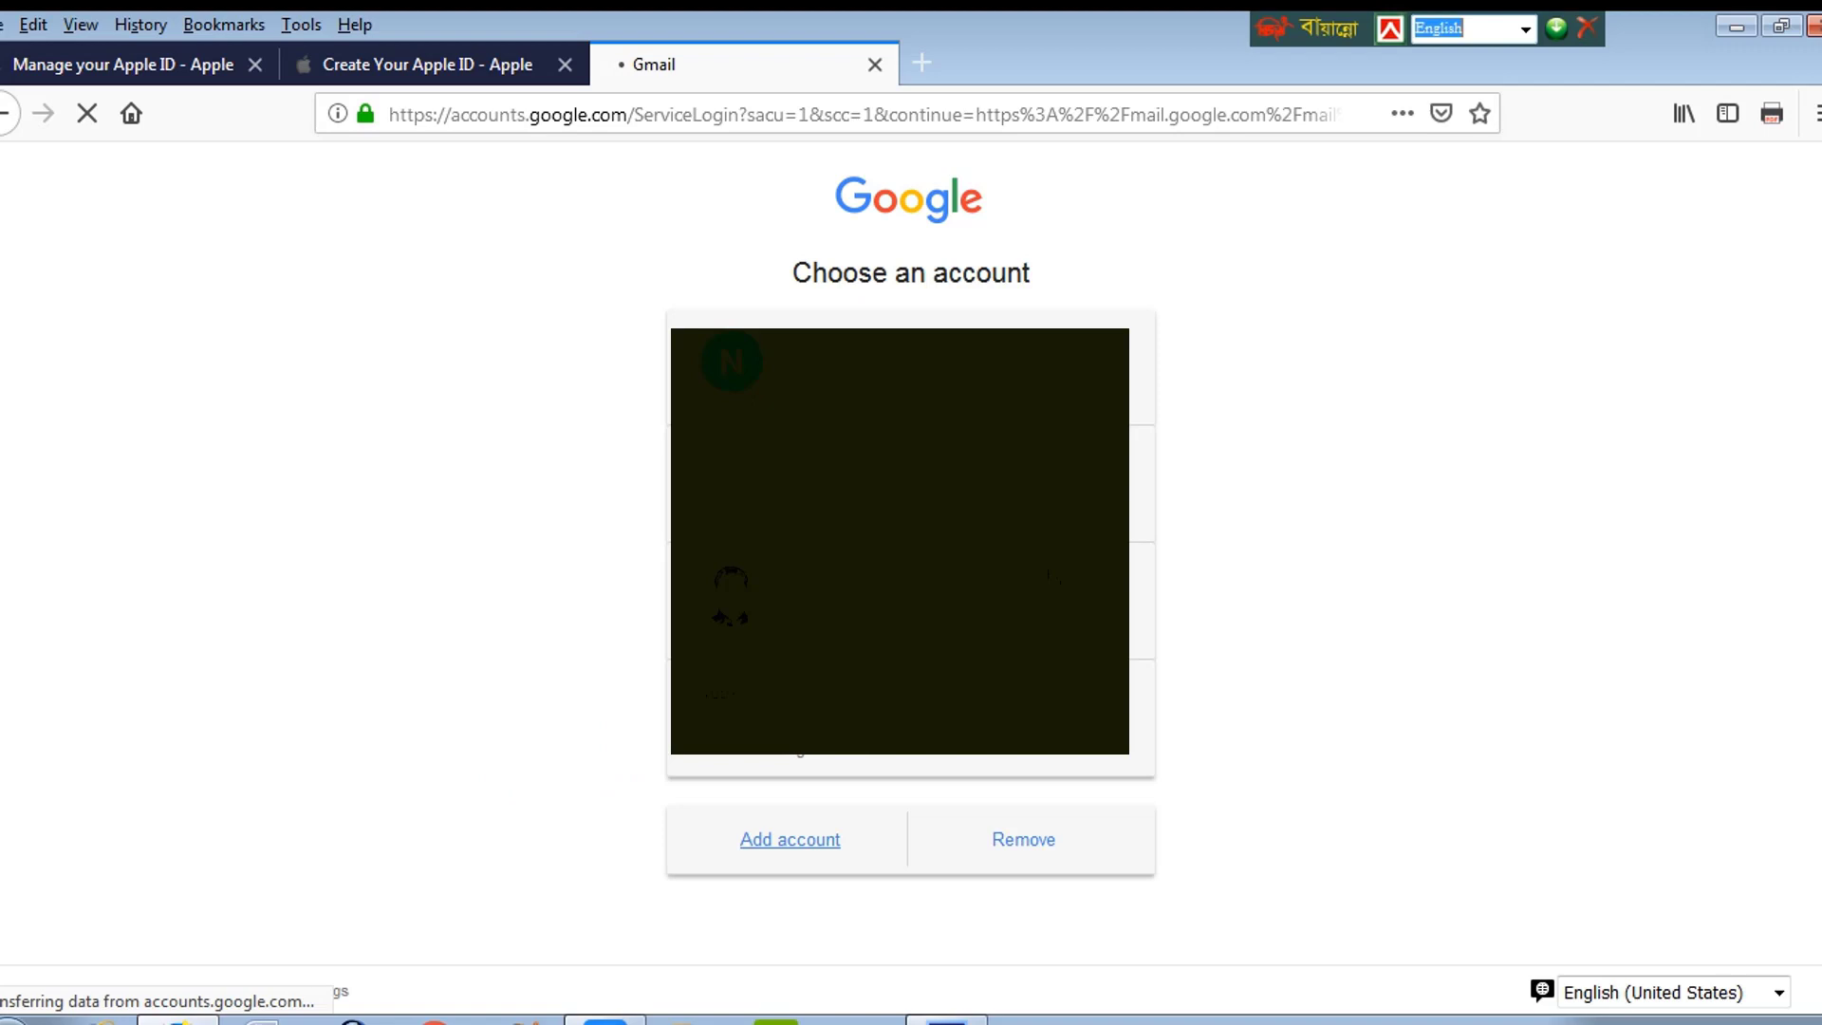
Step: Sign in to the Gmail account with its email and password, declining to save the login
left_click(1132, 663)
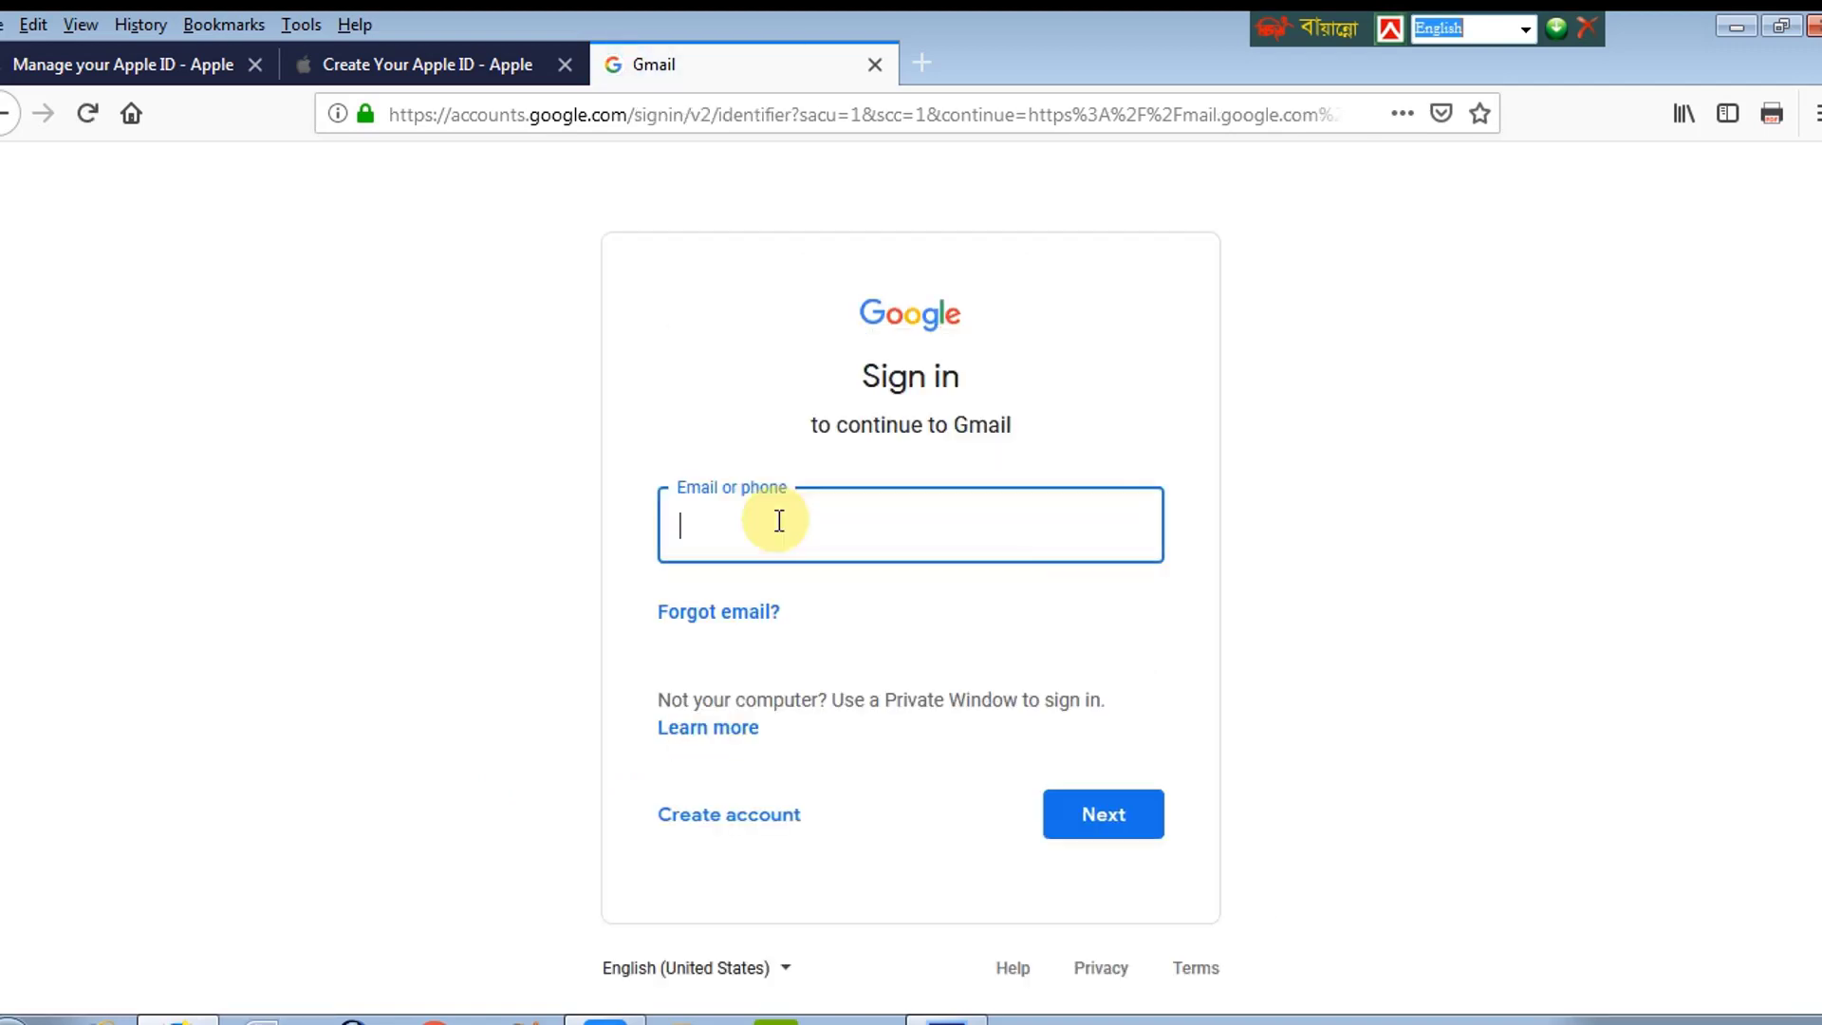
key("Return")
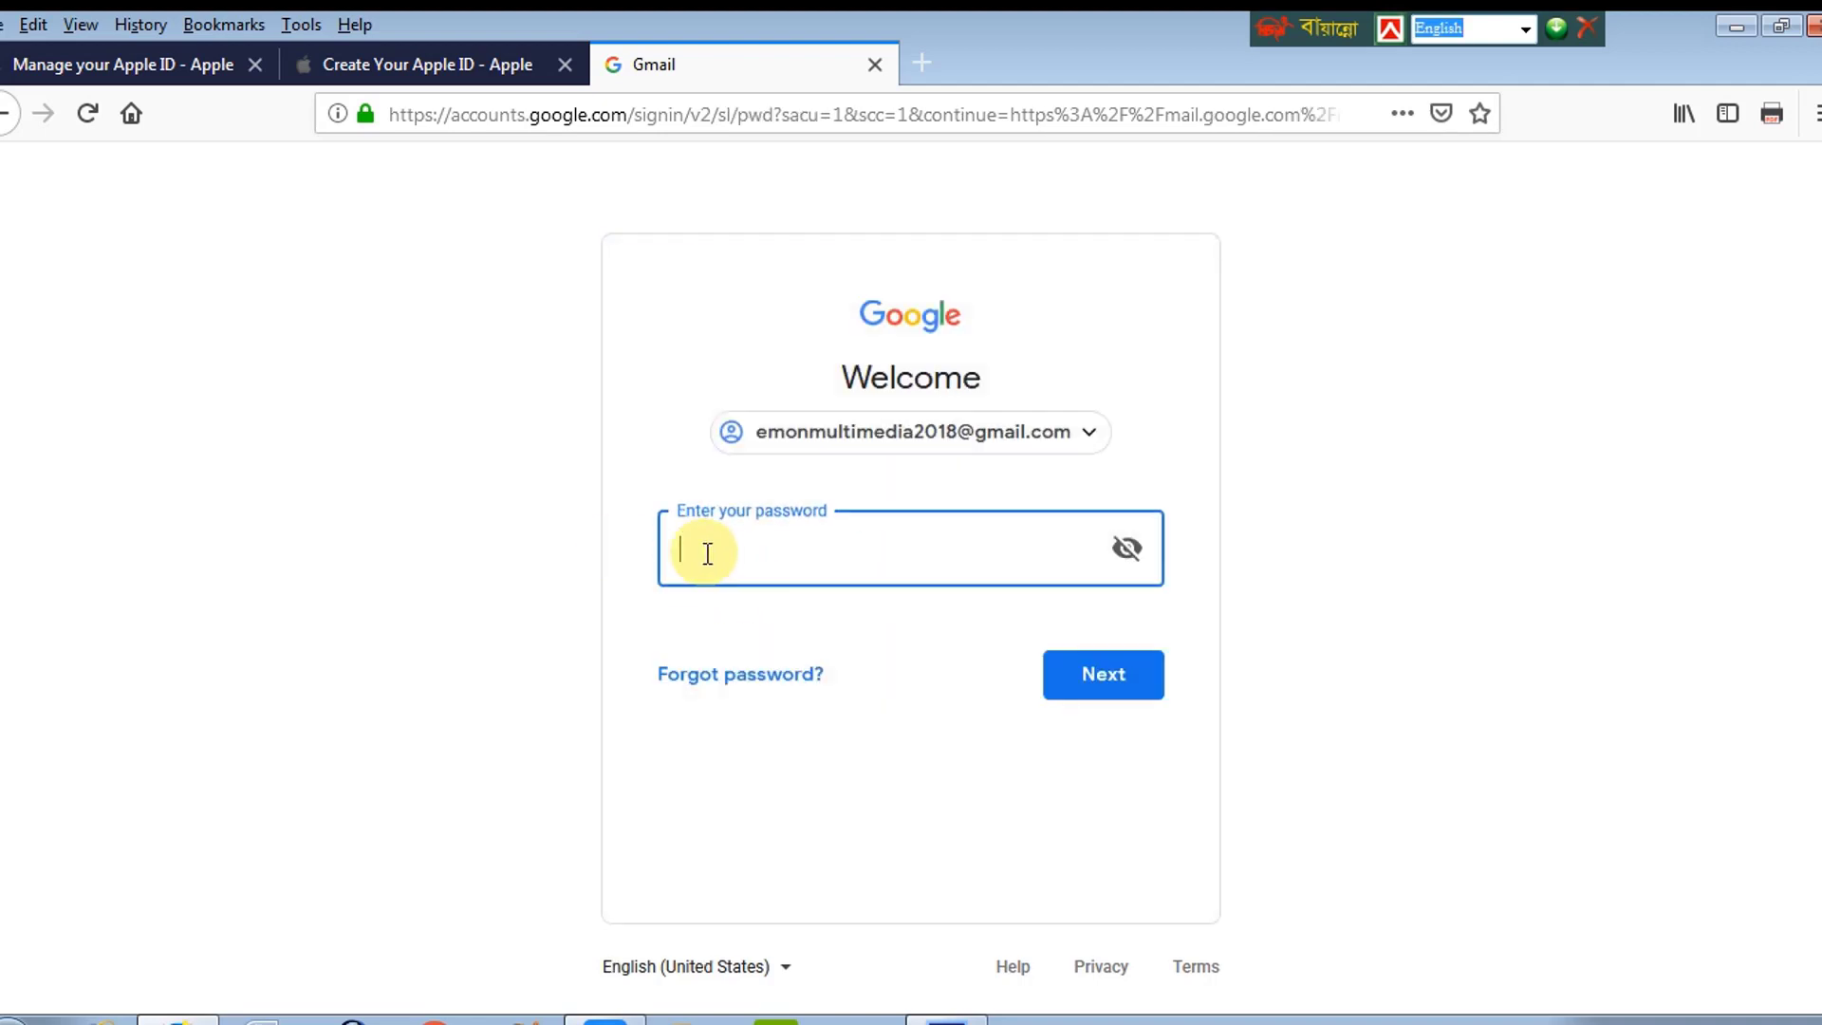
type("•••••••••••••")
key("Return")
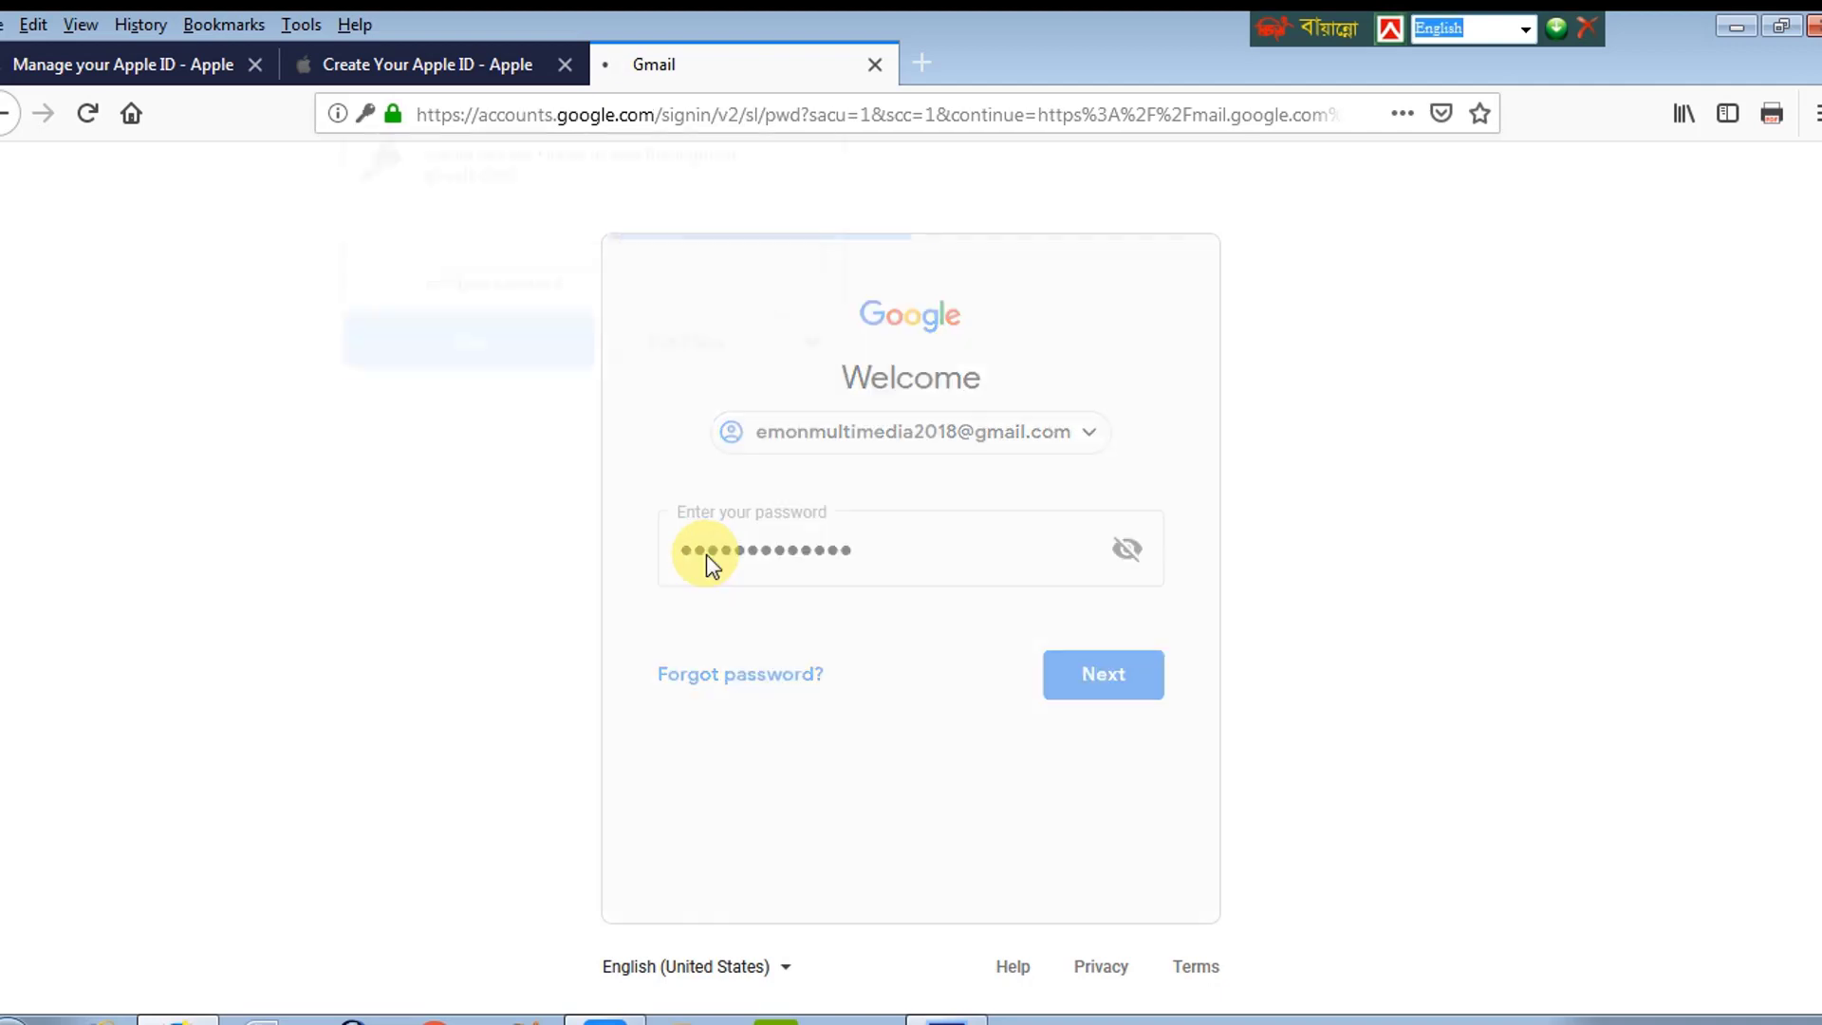
left_click(703, 359)
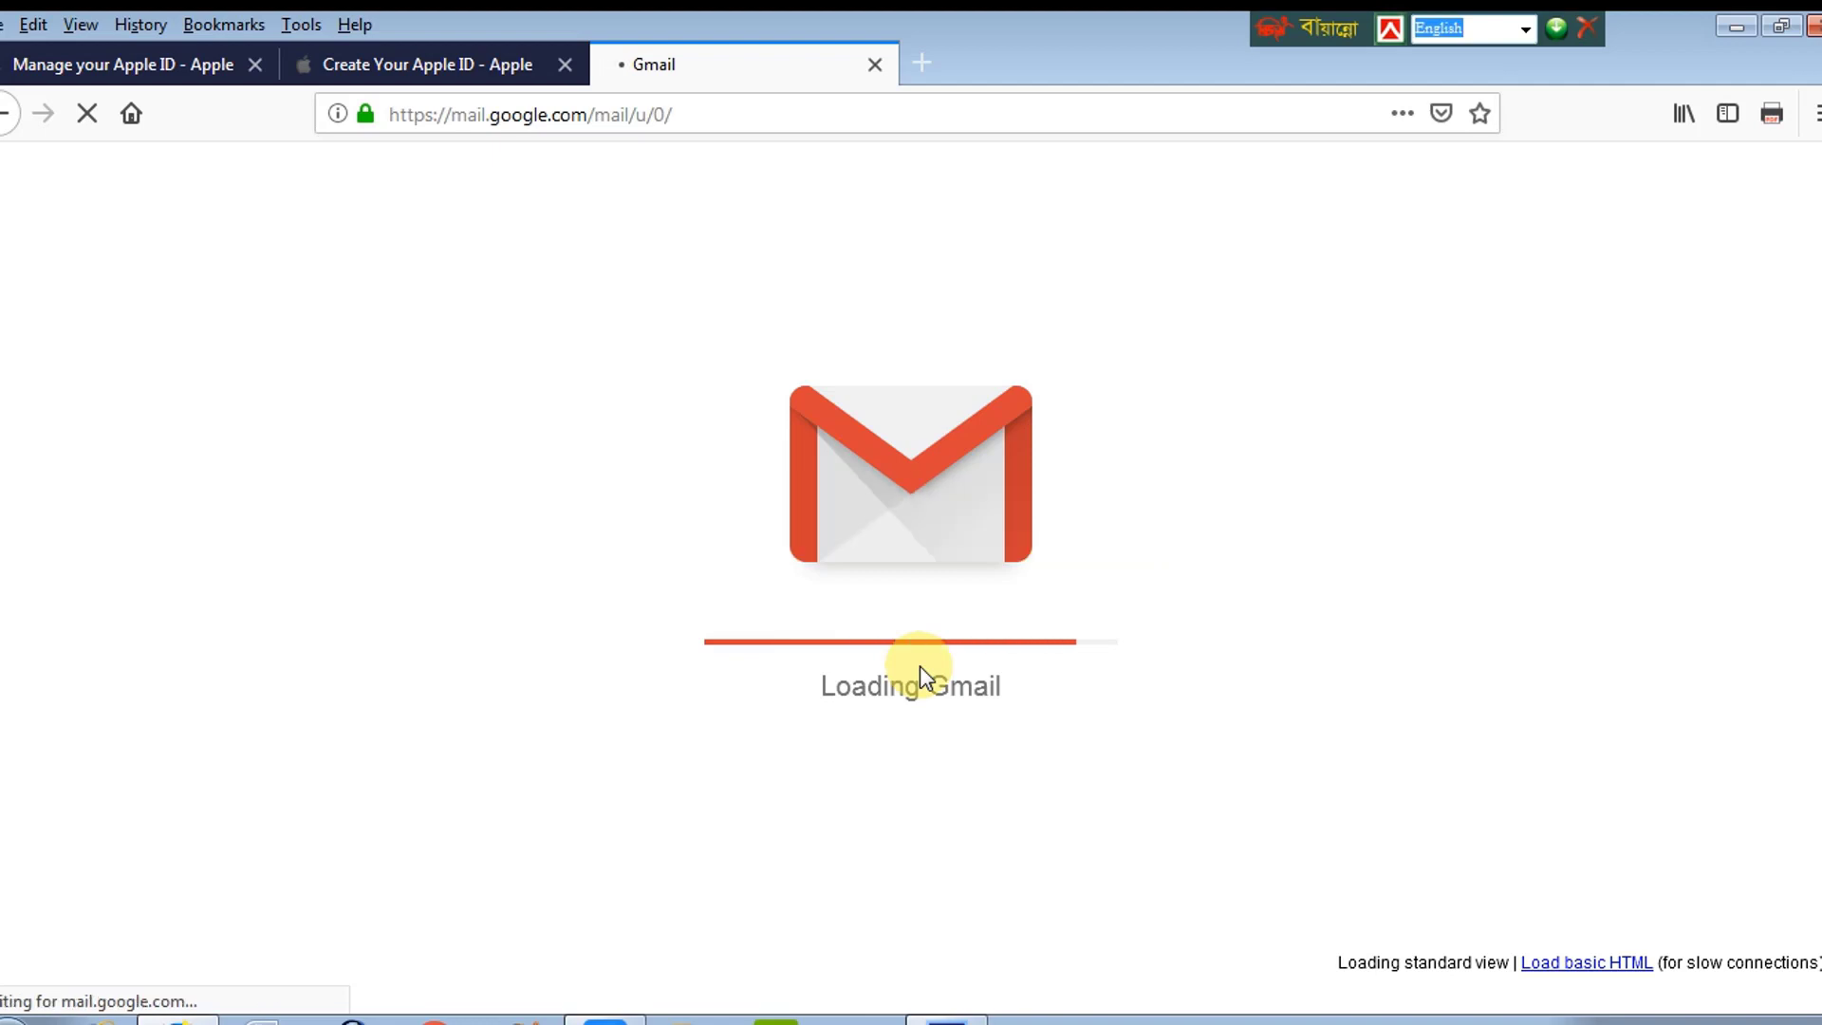
Step: Glance at the Apple ID verification dialog, then return to the Gmail inbox
left_click(459, 65)
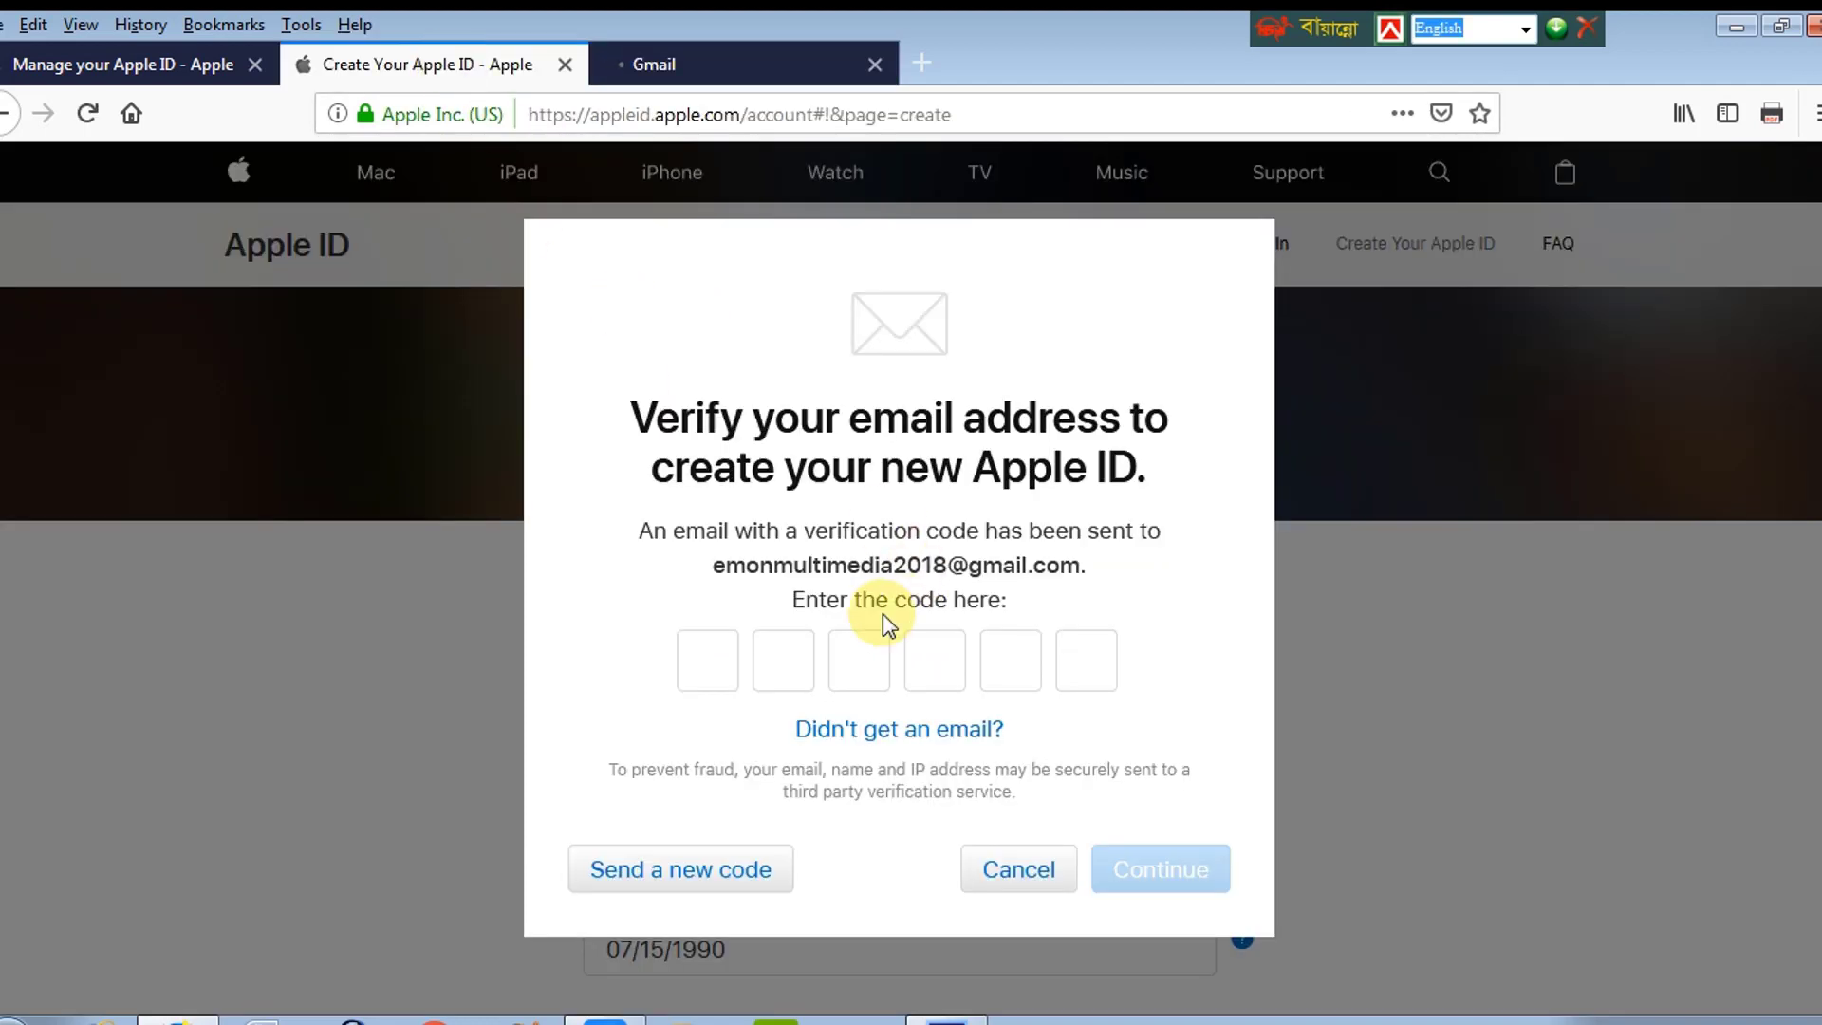
left_click(687, 68)
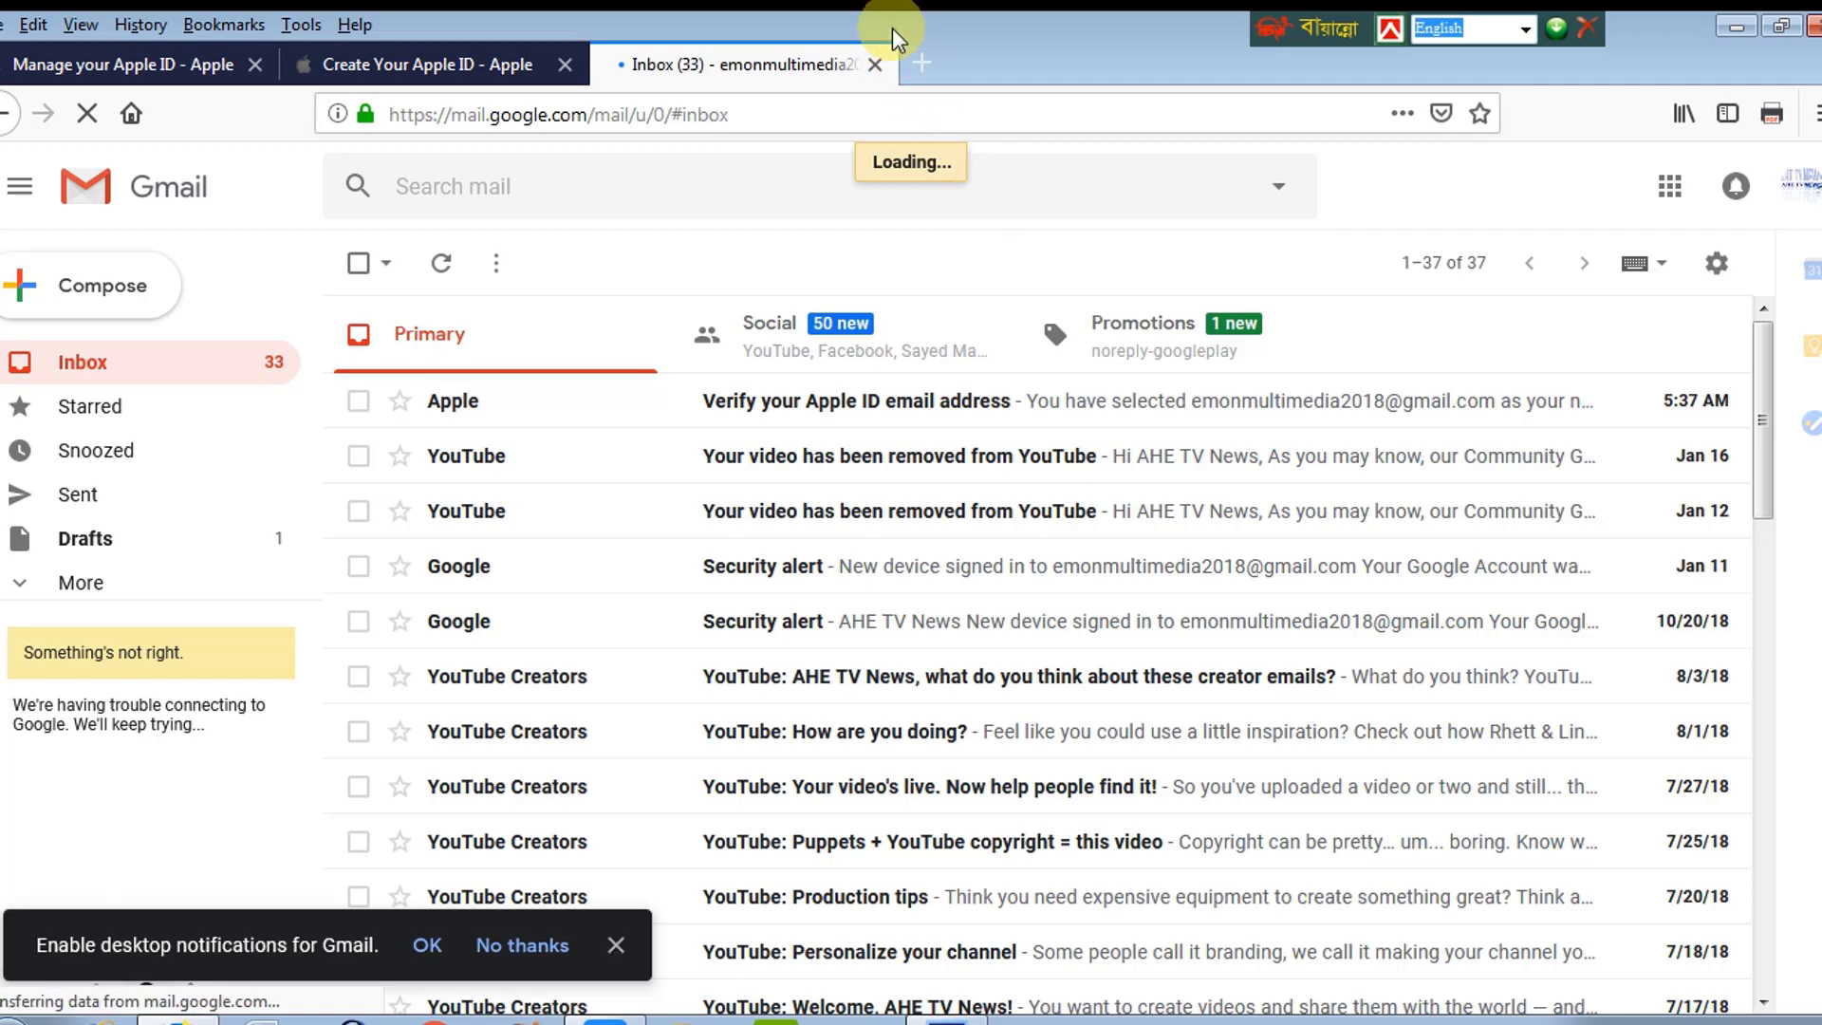
Step: Open Apple's verification email, dismiss the notifications banner, and copy the six-digit code
left_click(598, 814)
left_click(427, 945)
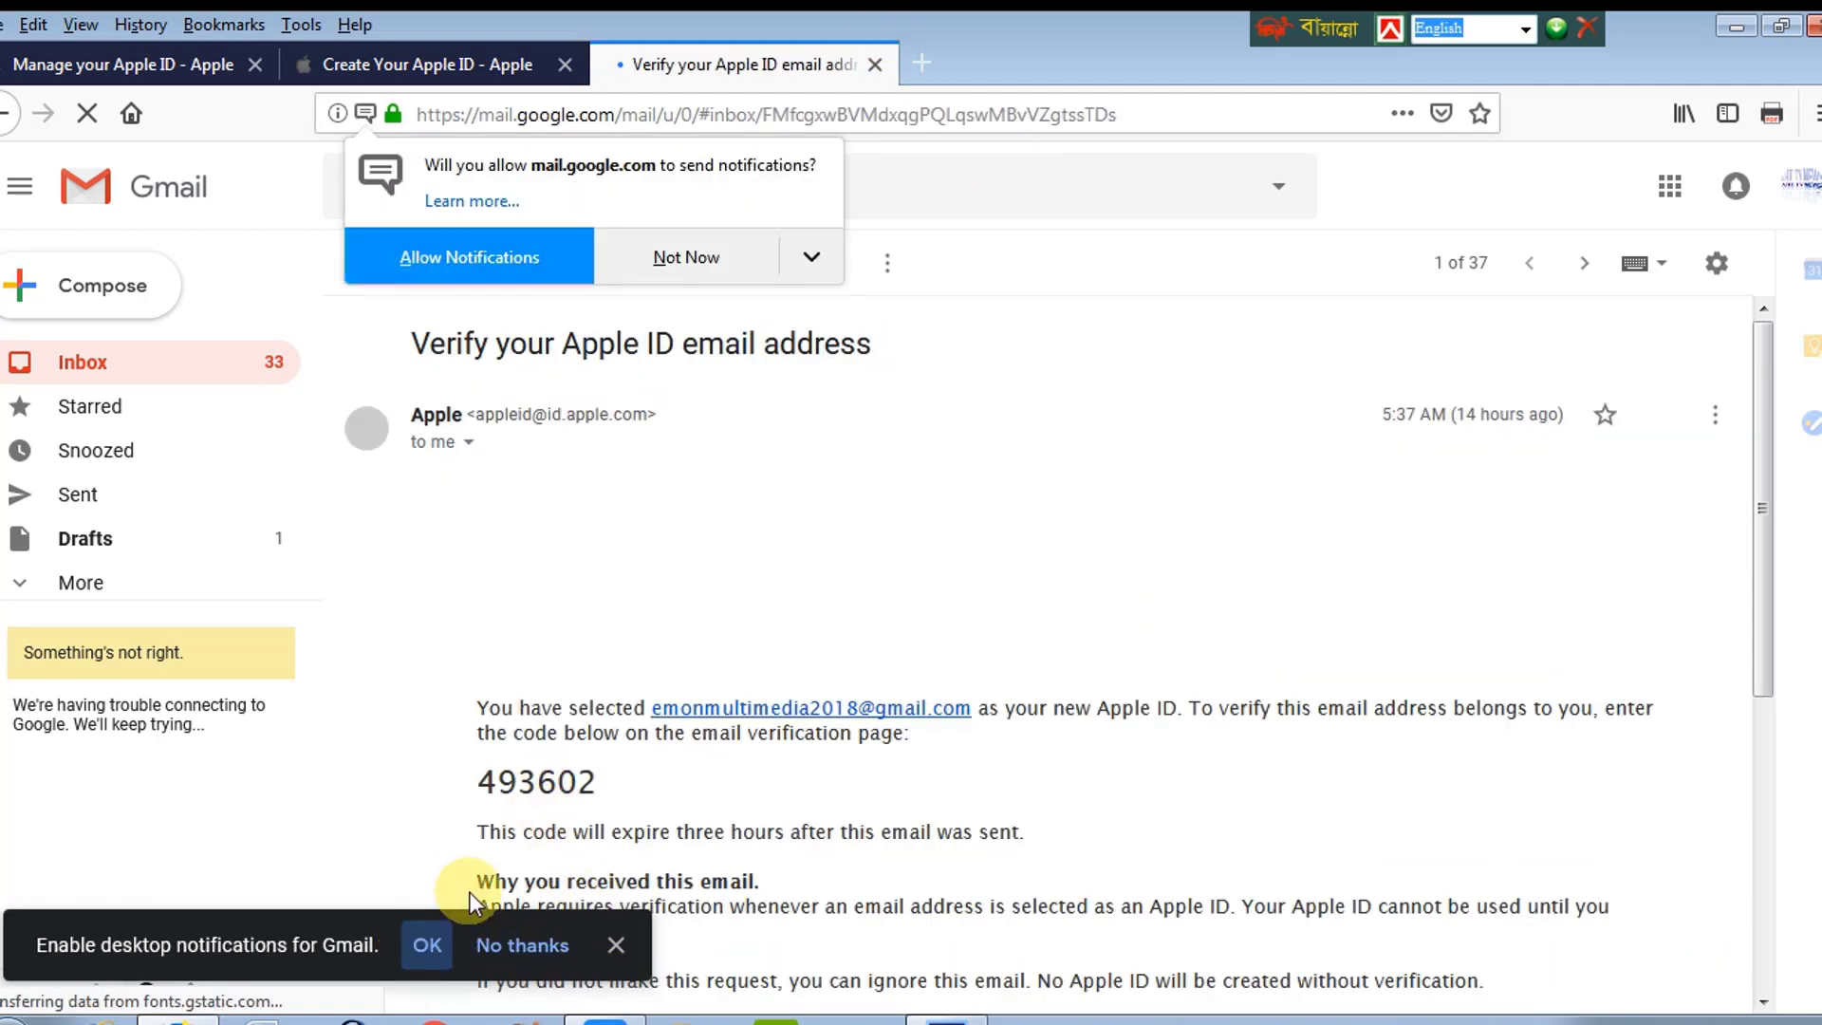
left_click(616, 944)
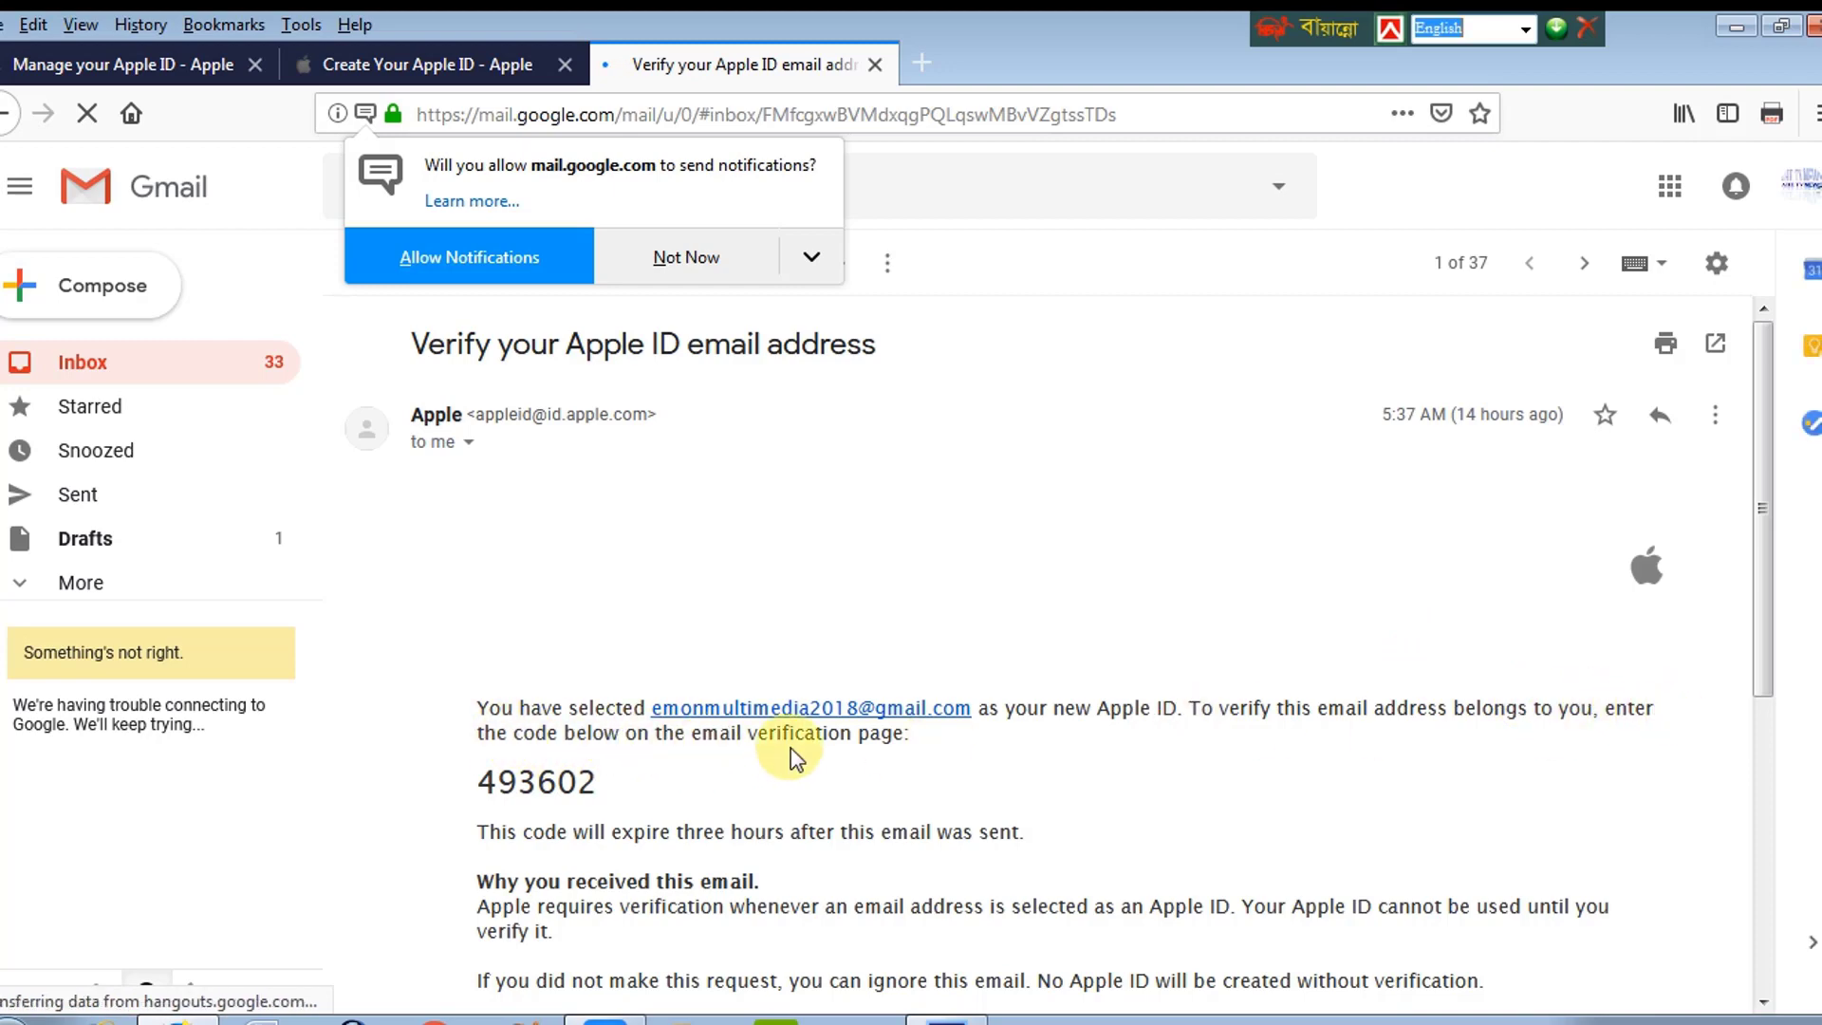
left_click_drag(474, 782, 612, 790)
right_click(571, 784)
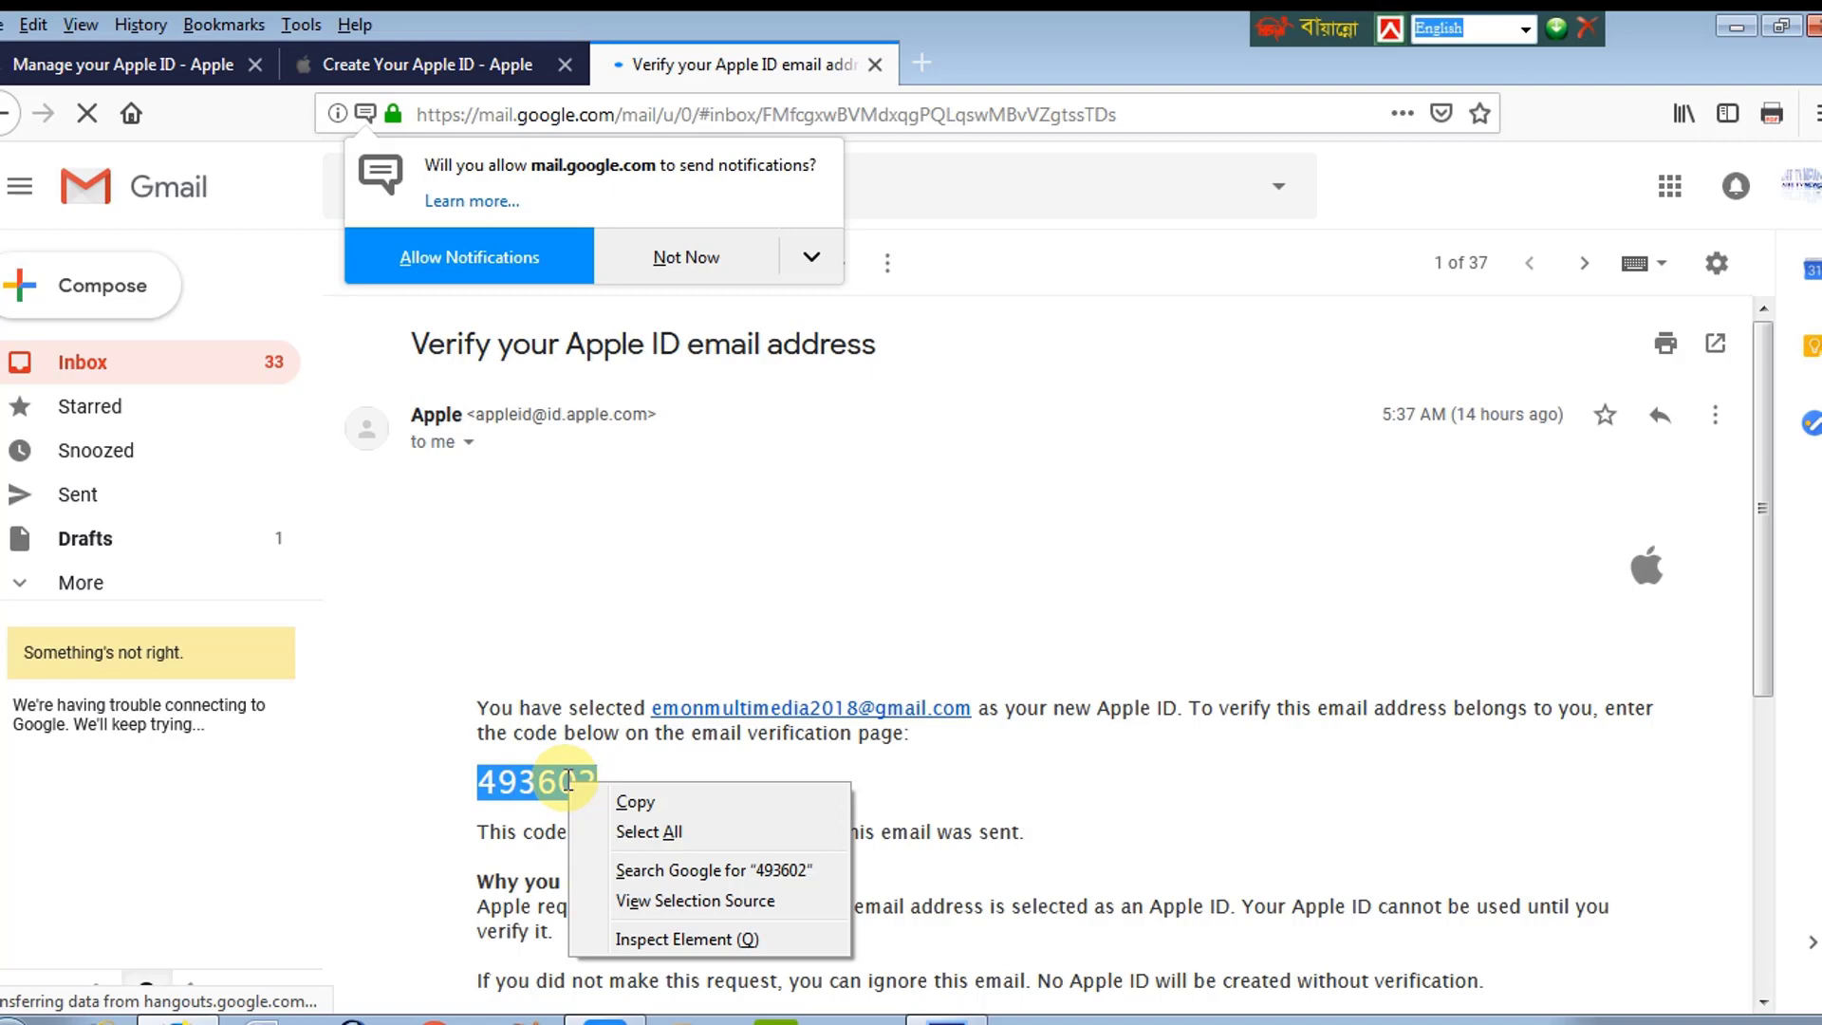
left_click(626, 803)
left_click(465, 63)
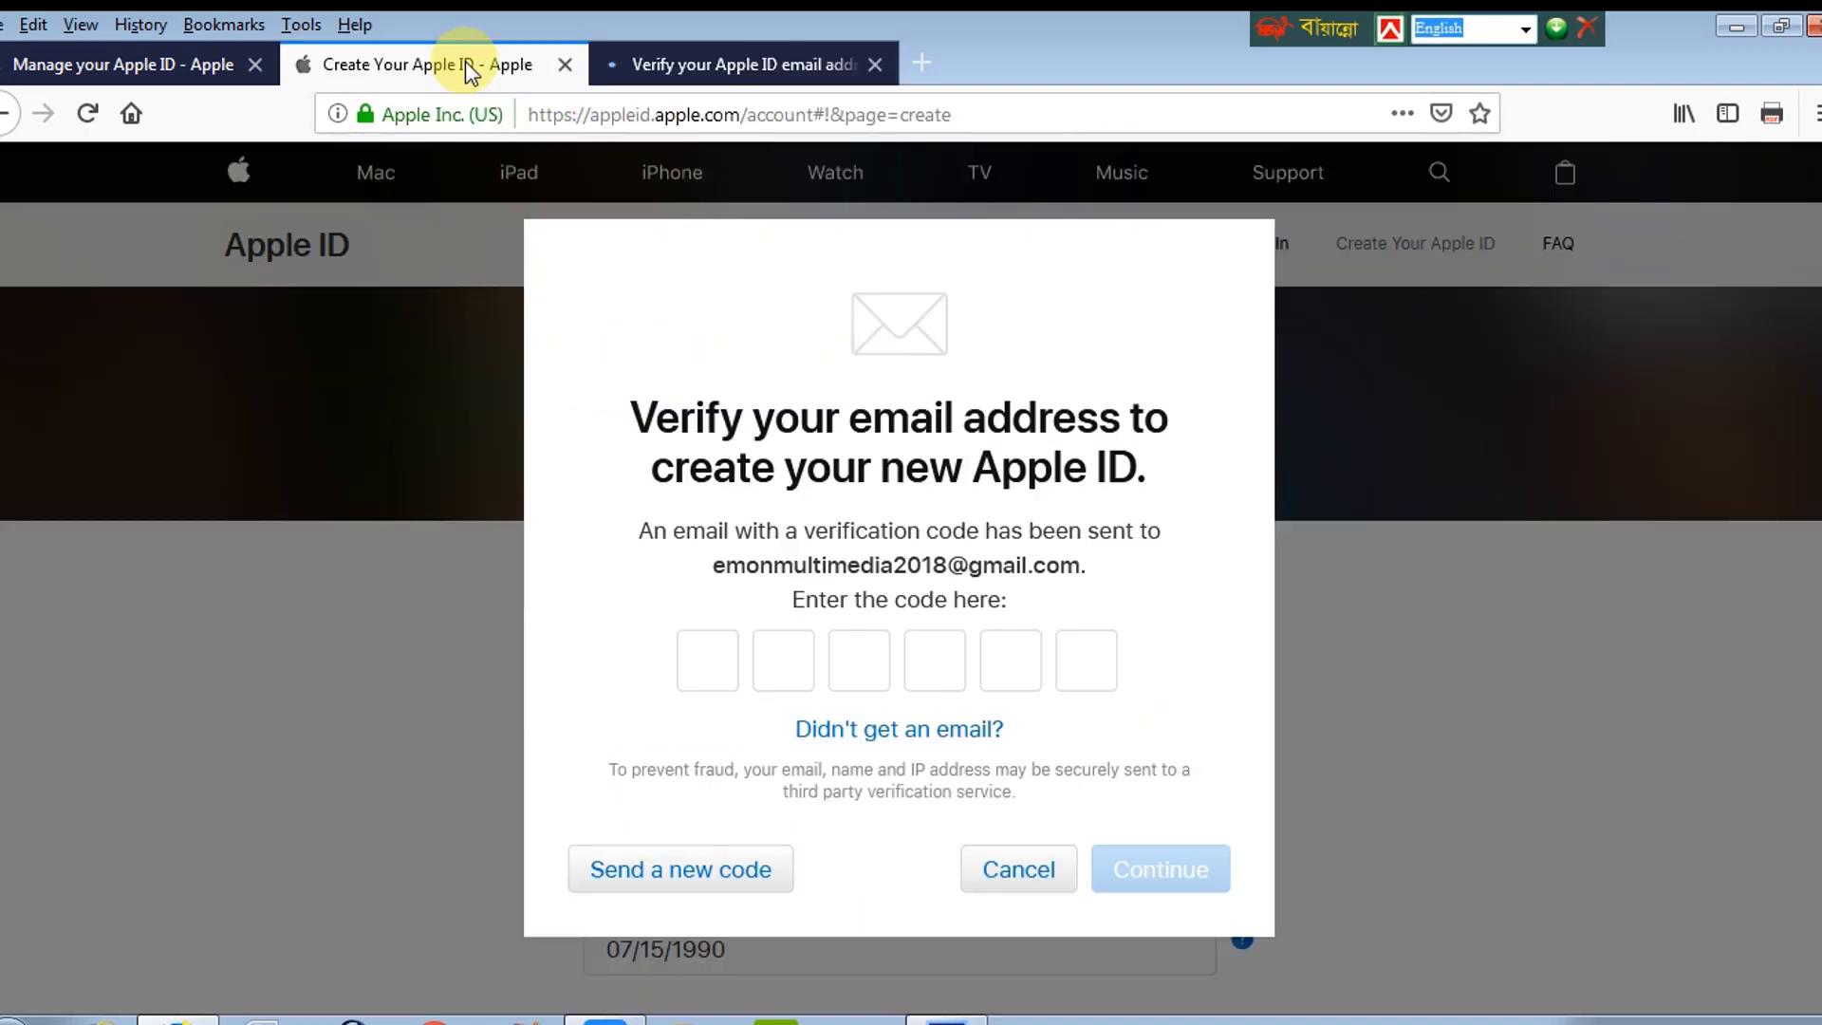
Step: Paste the six-digit code into the verification boxes, submit it, and decline saving the login
left_click(704, 659)
right_click(704, 657)
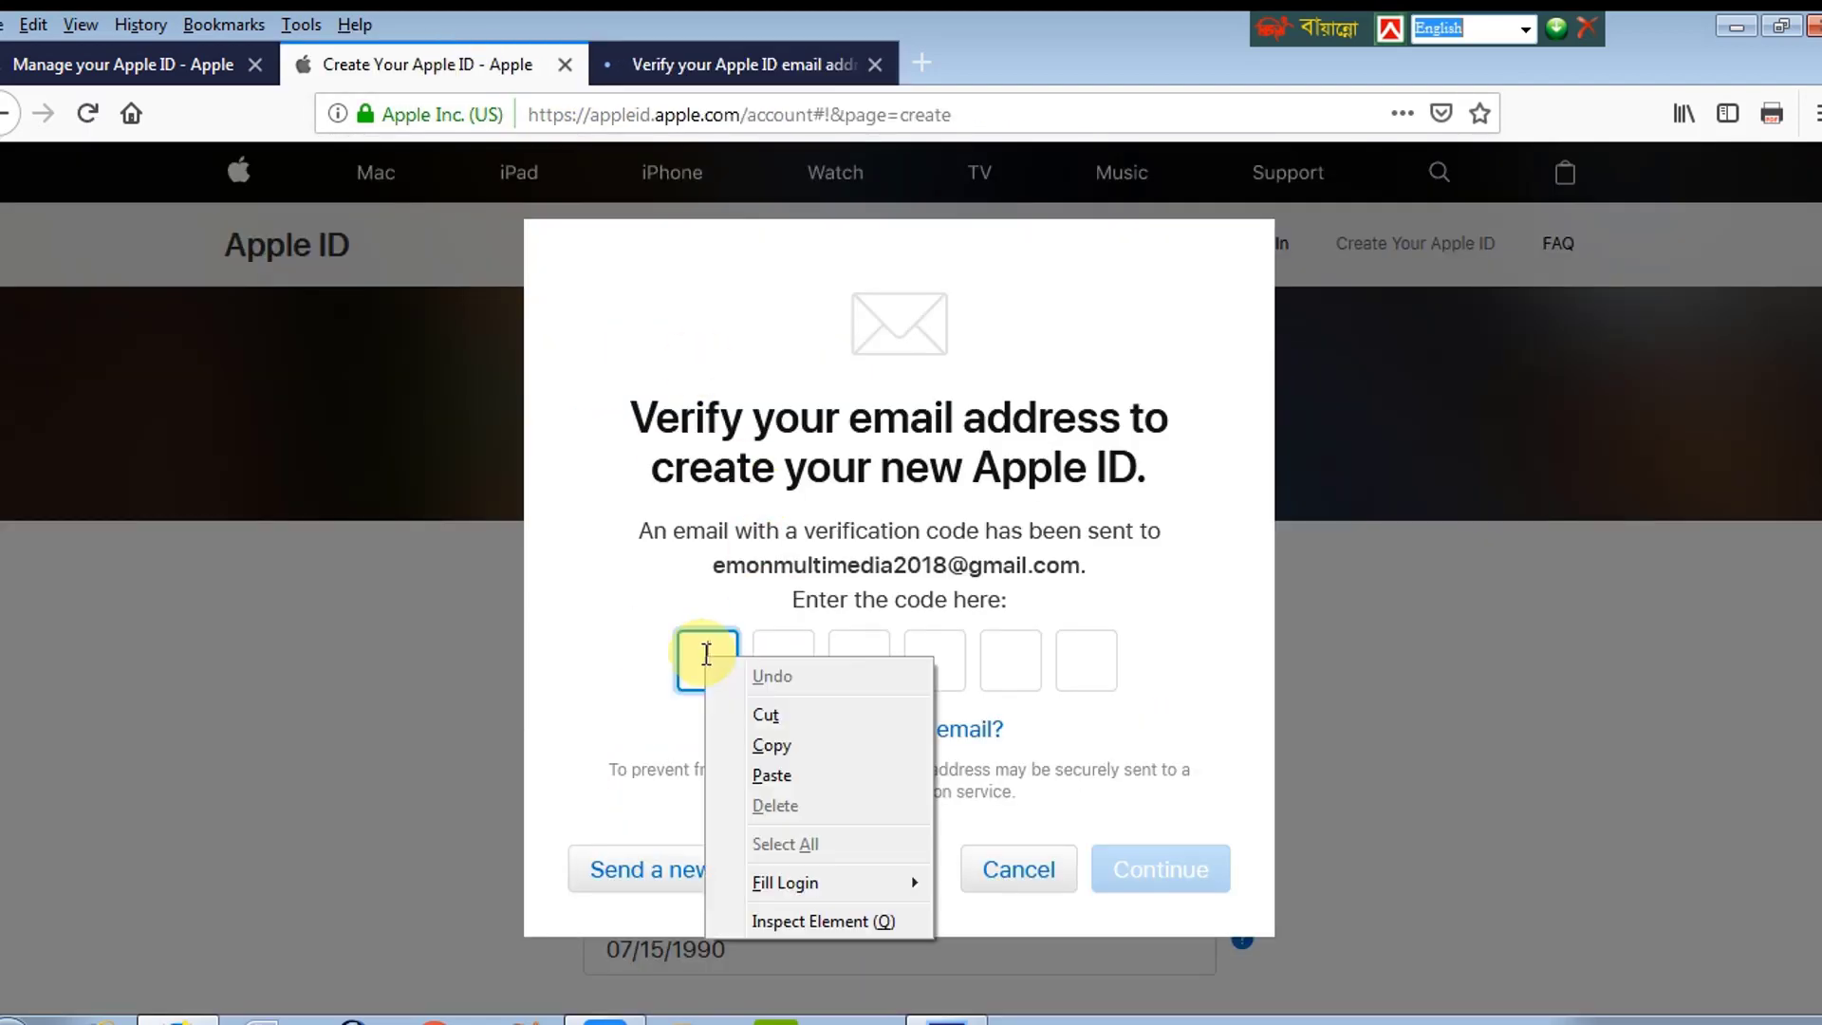
left_click(790, 771)
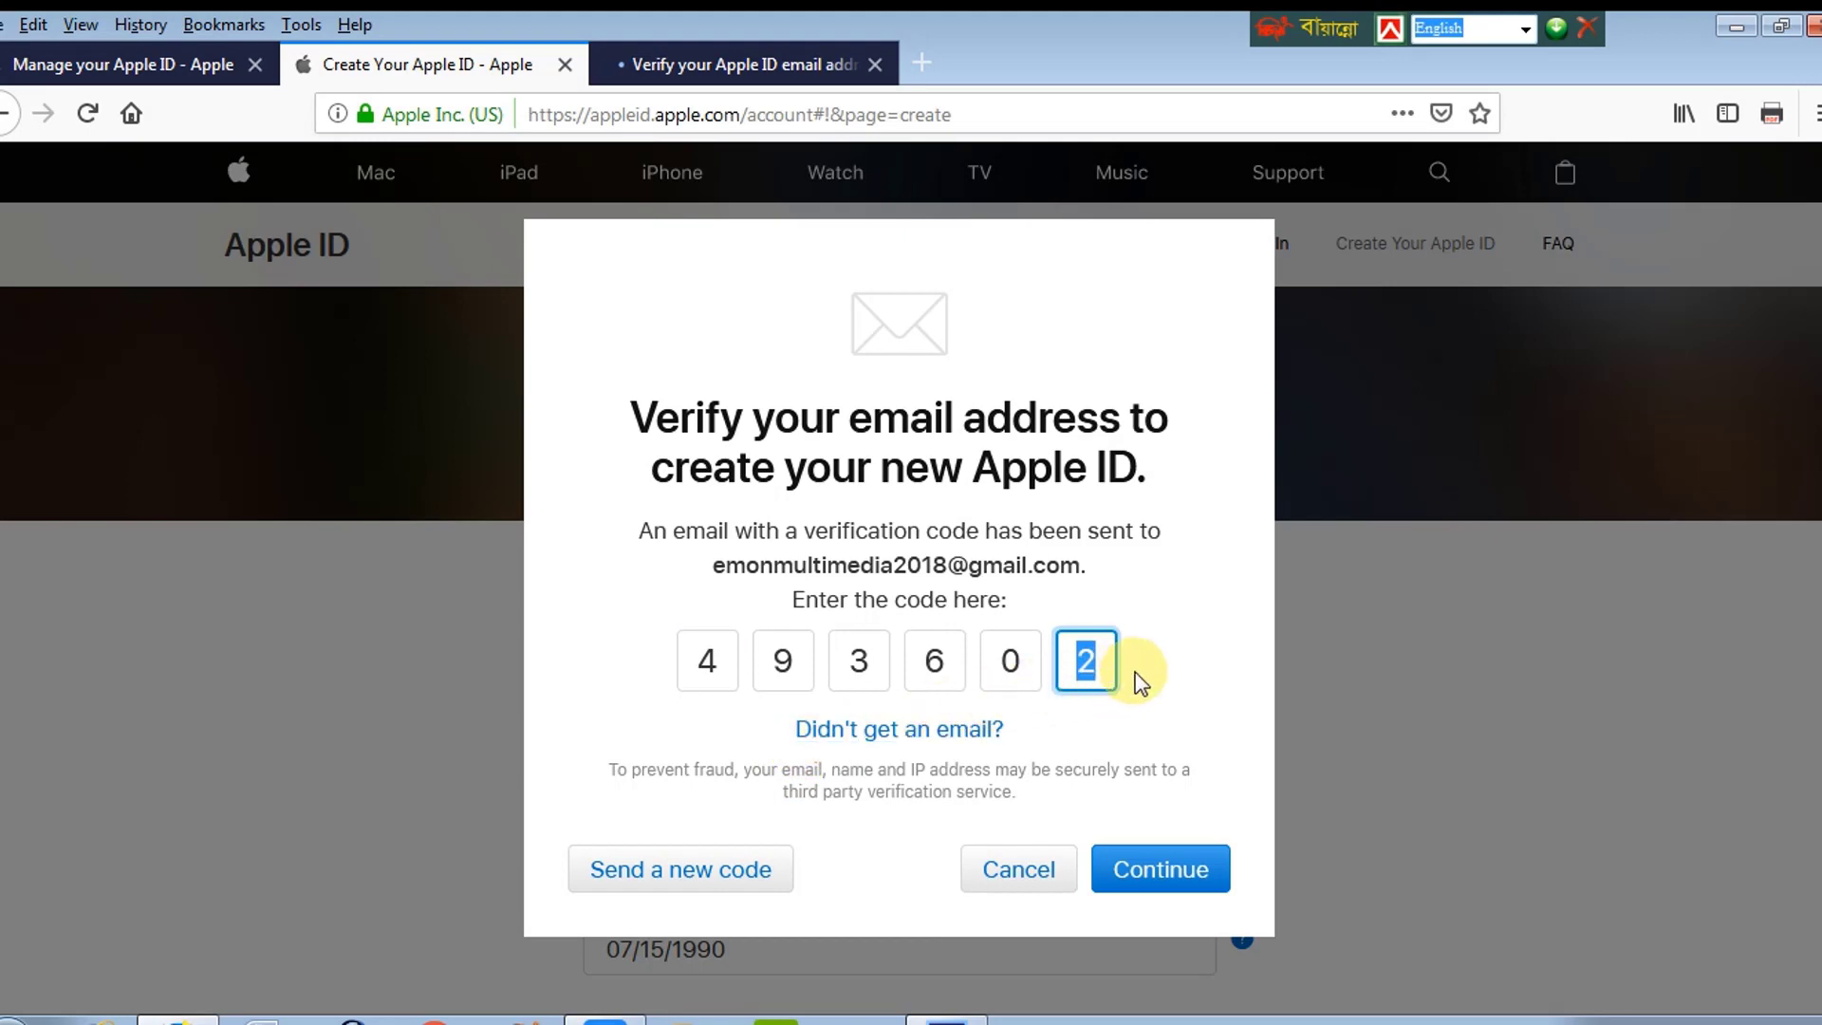
left_click(1082, 661)
left_click(748, 659)
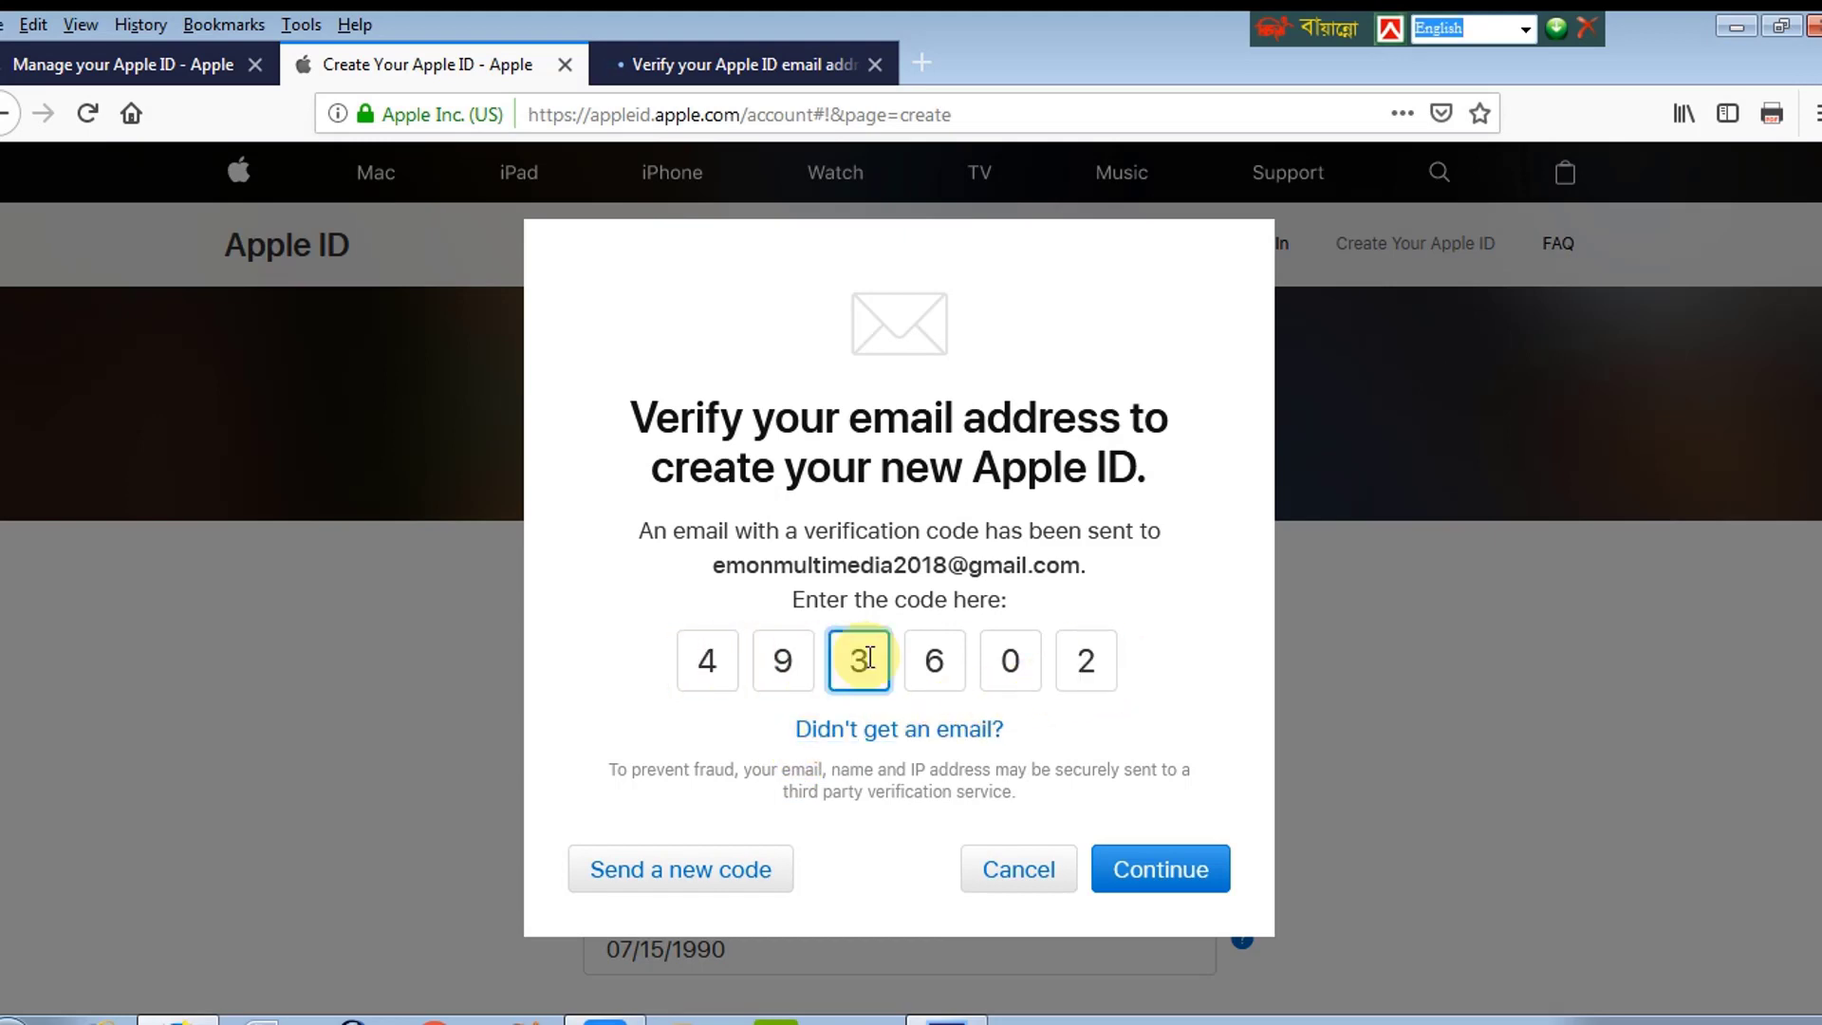
left_click(1113, 656)
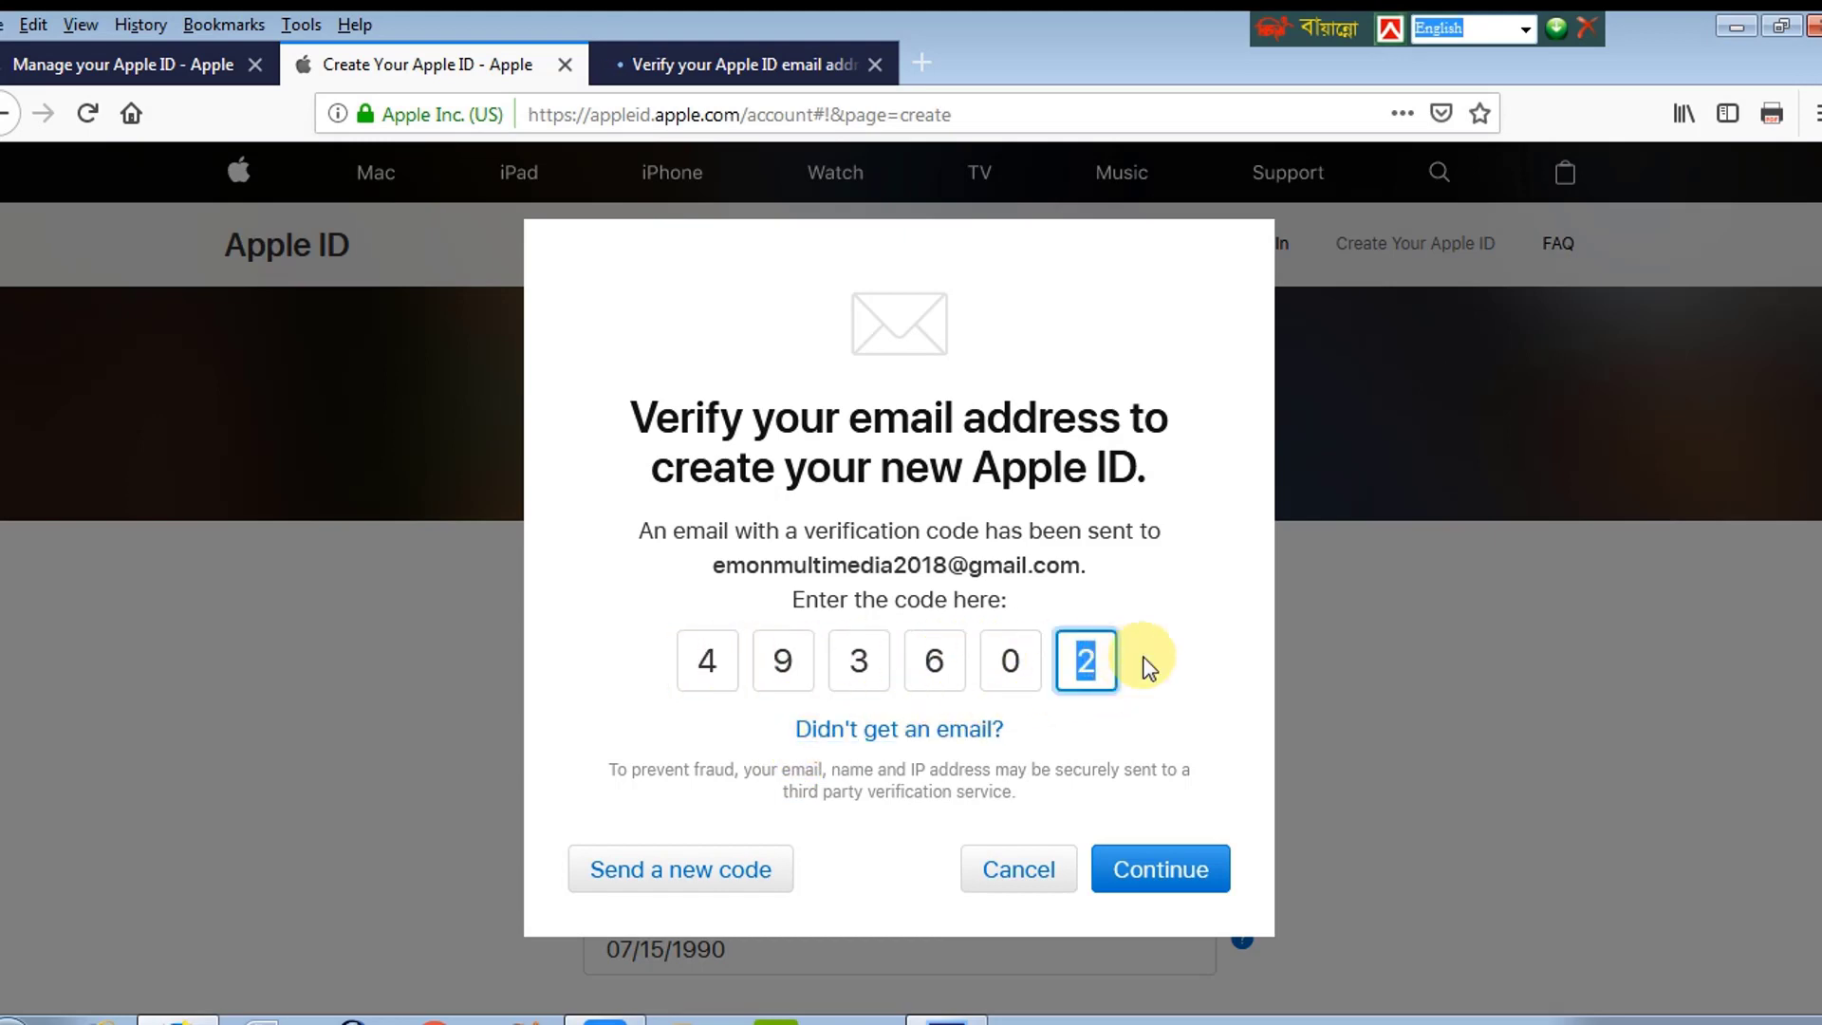
left_click(1154, 870)
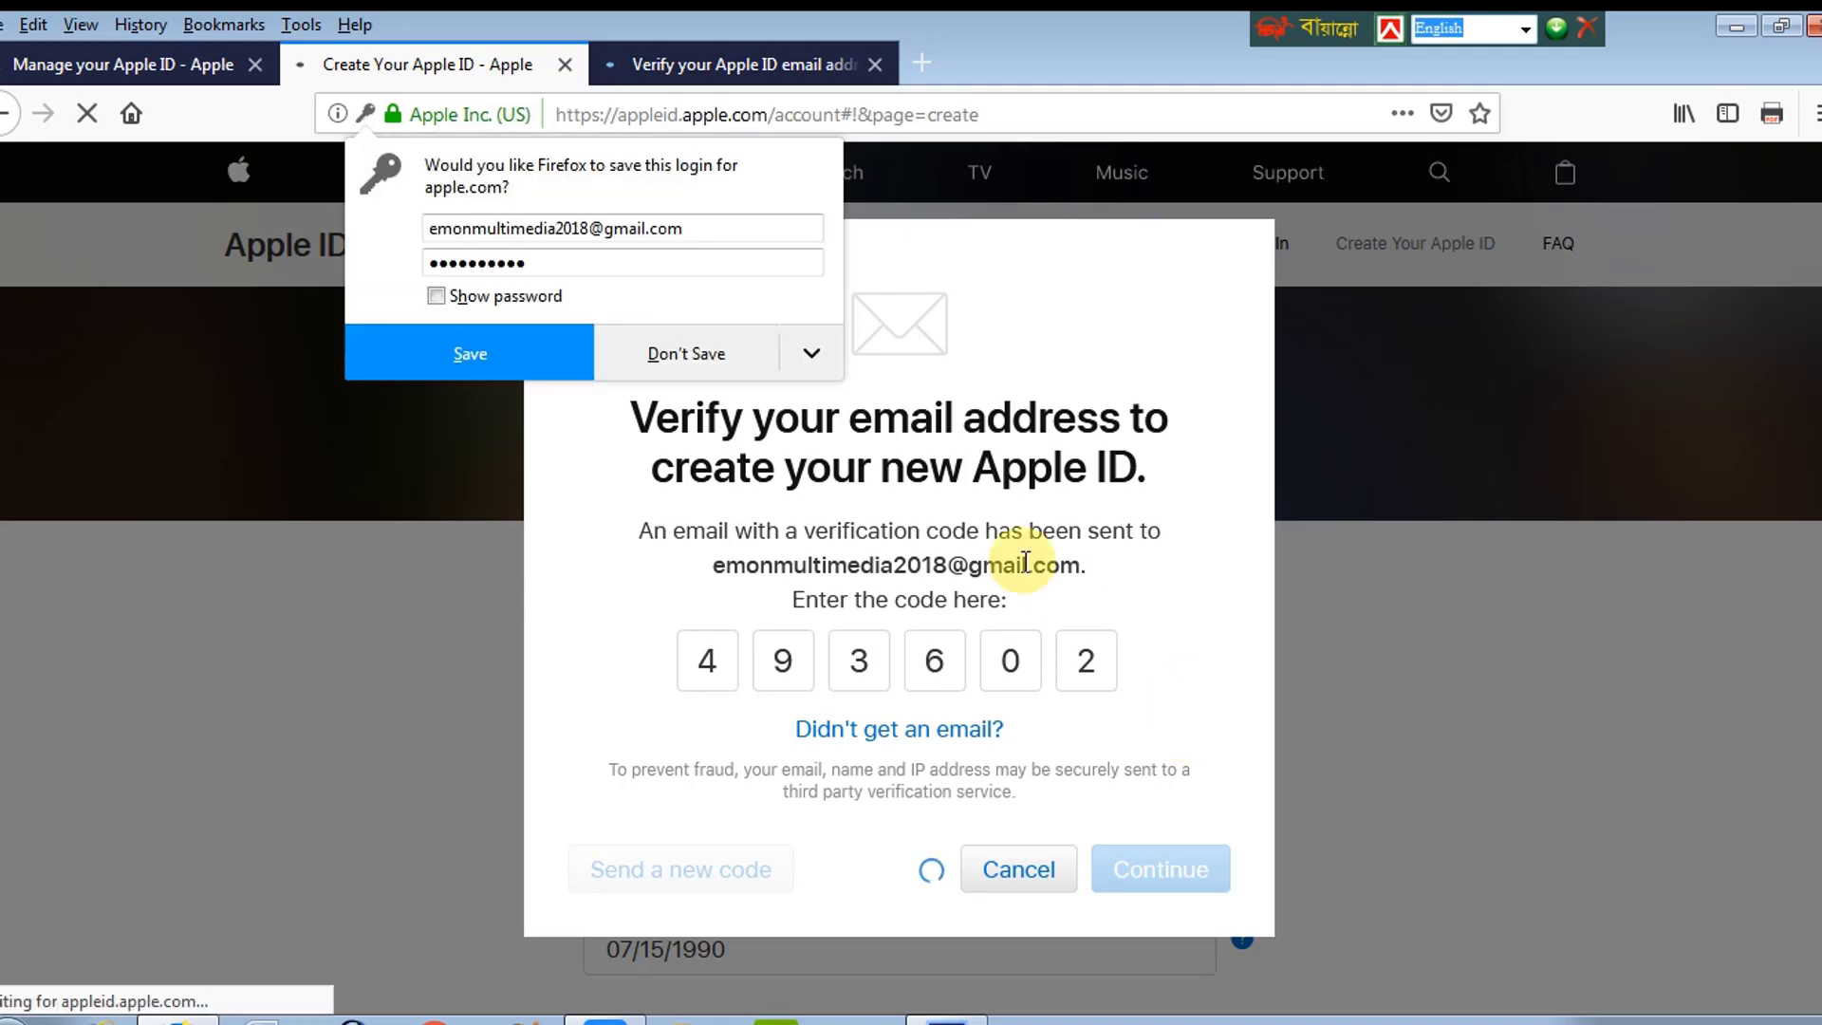
left_click(675, 353)
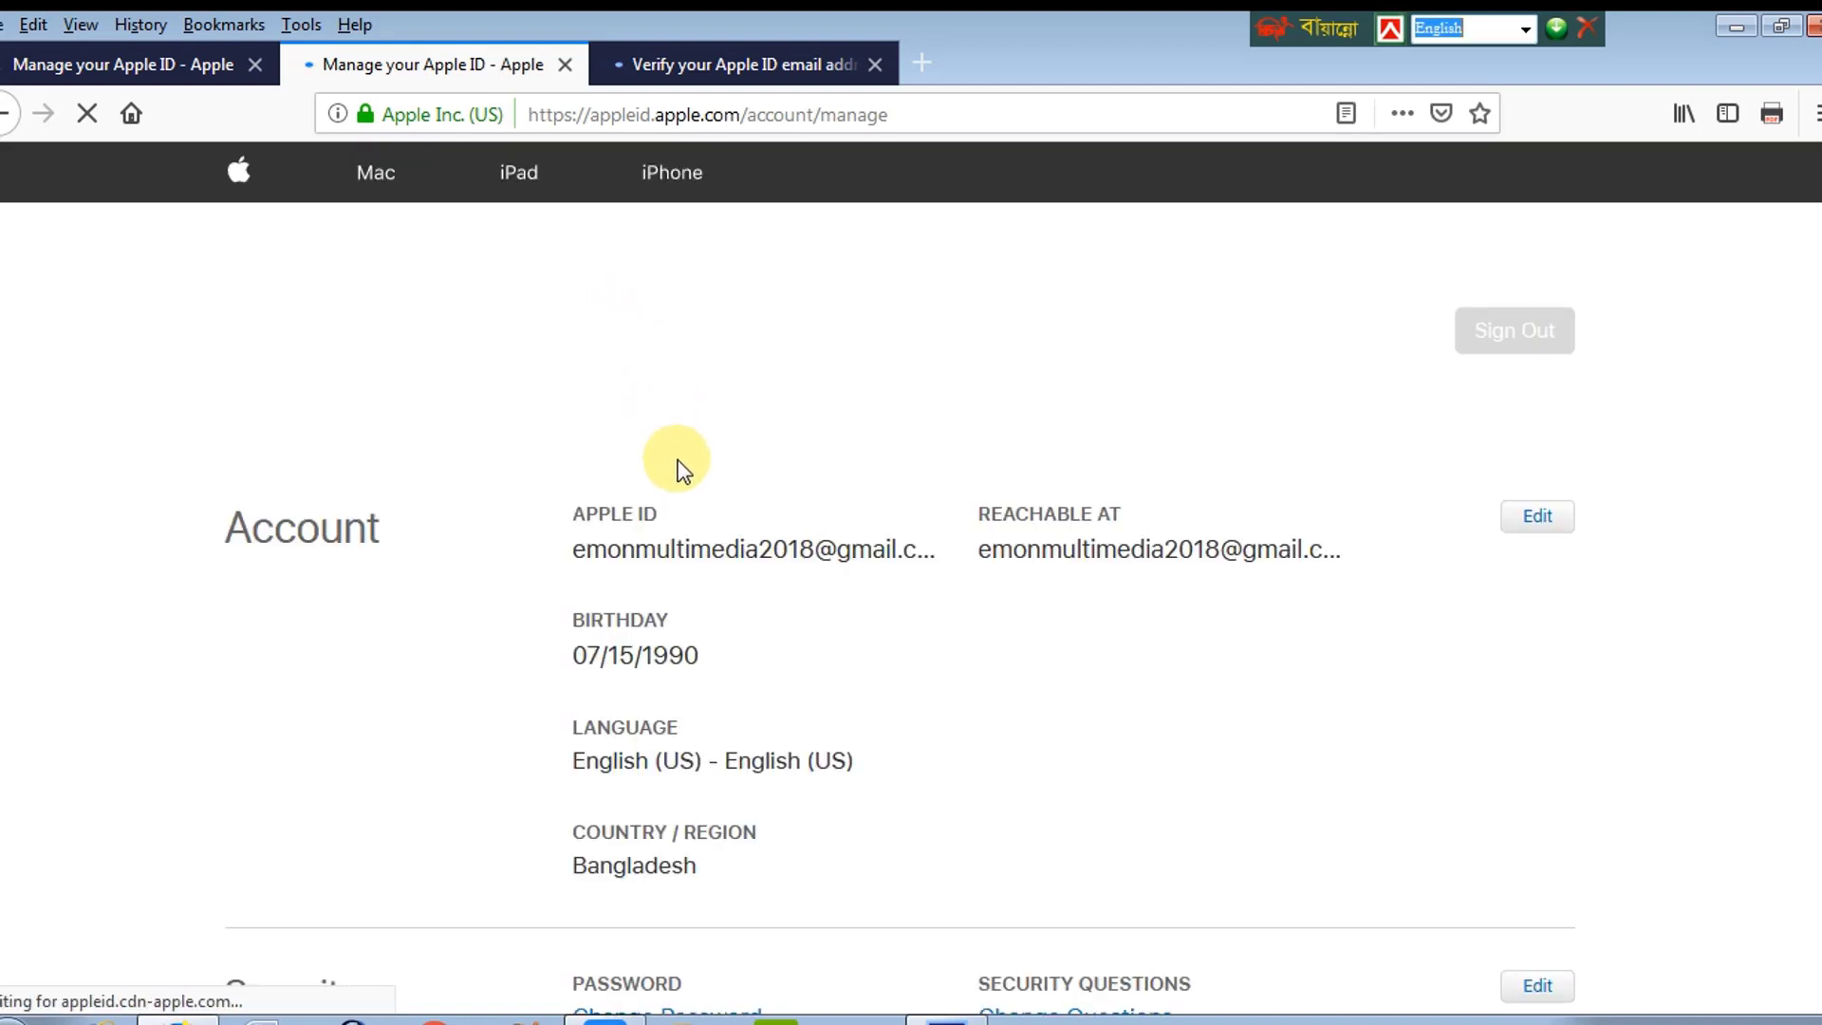
scroll(680, 484, "down", 3)
scroll(679, 495, "down", 10)
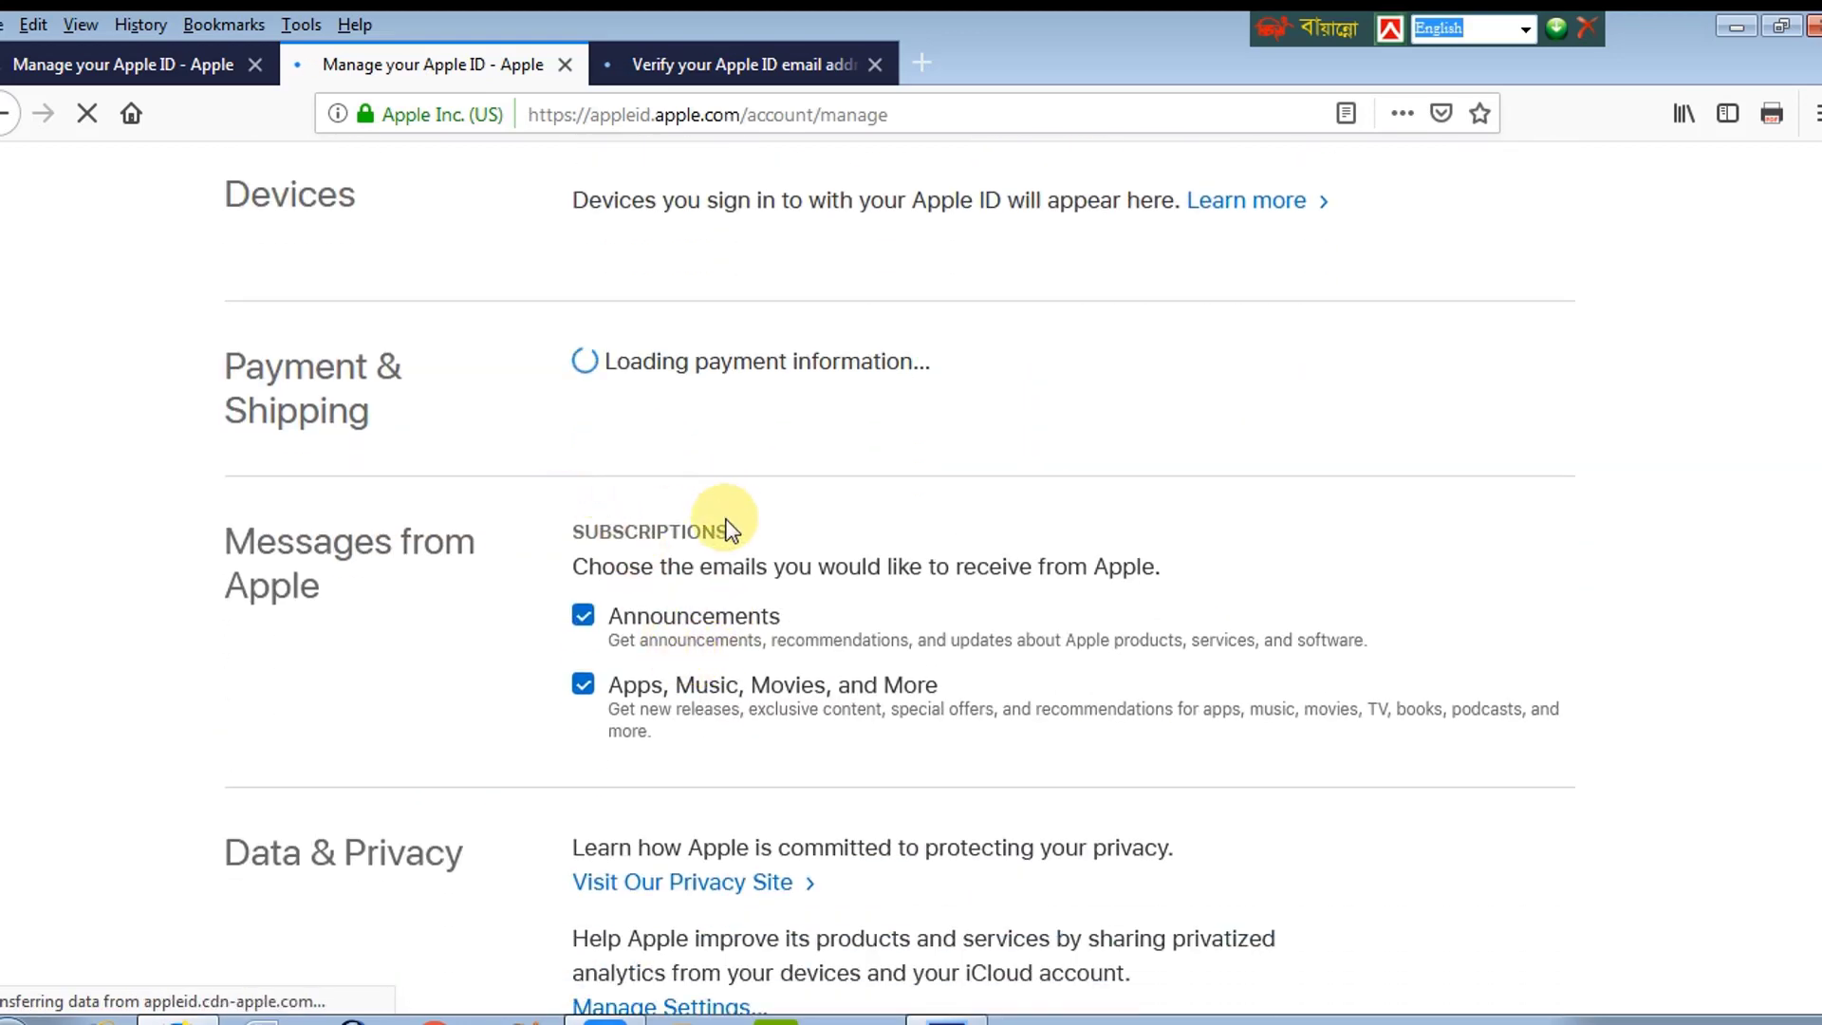
scroll(724, 518, "down", 2)
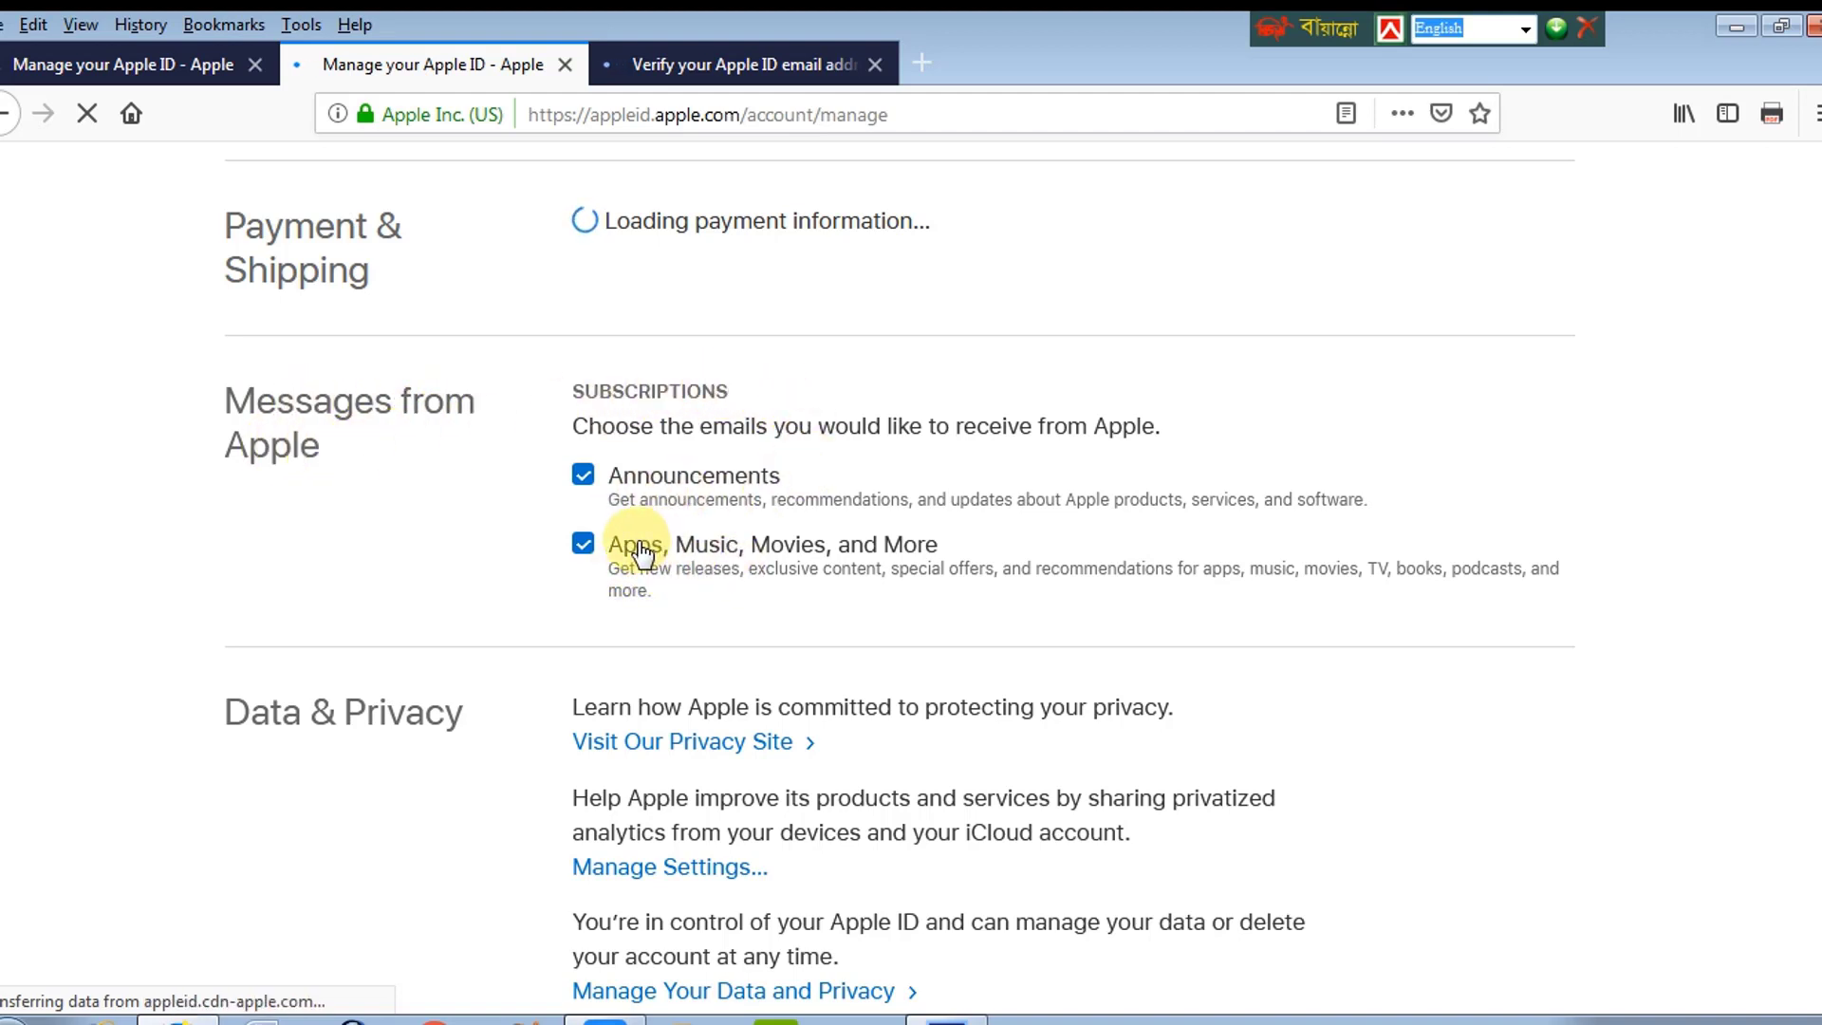
scroll(949, 598, "down", 3)
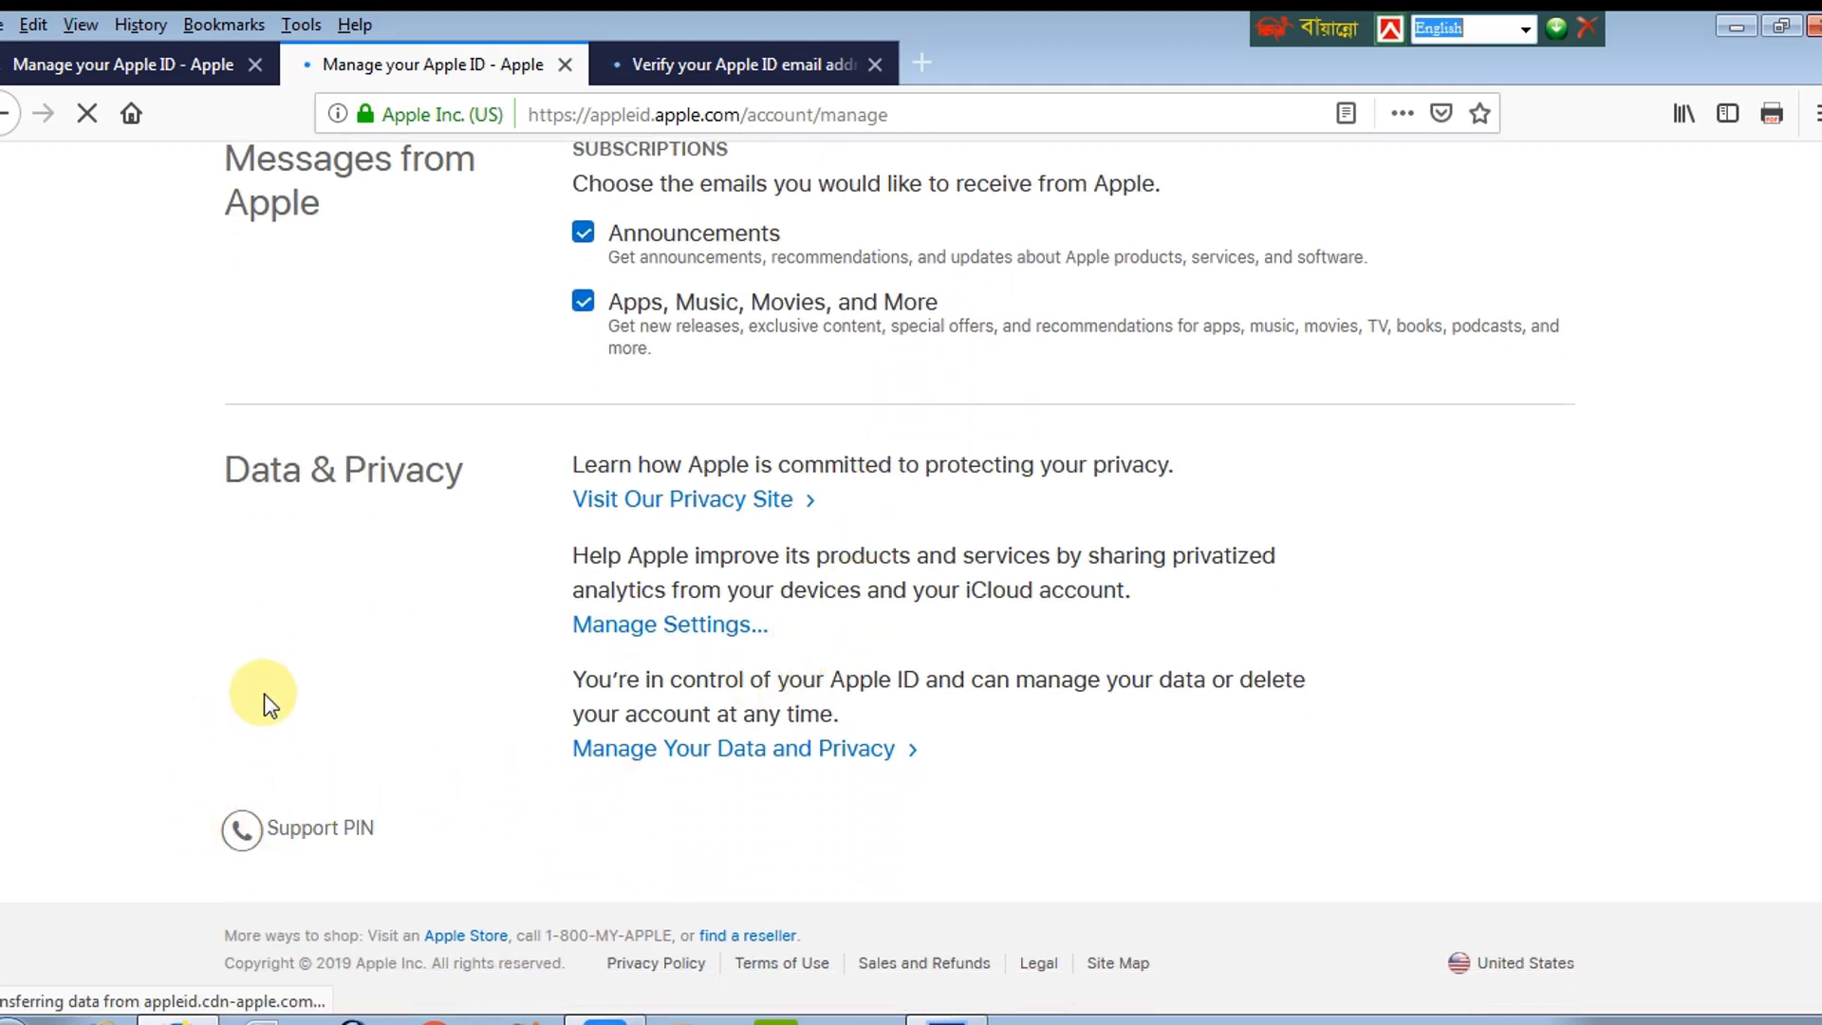
scroll(757, 459, "up", 15)
scroll(998, 567, "up", 3)
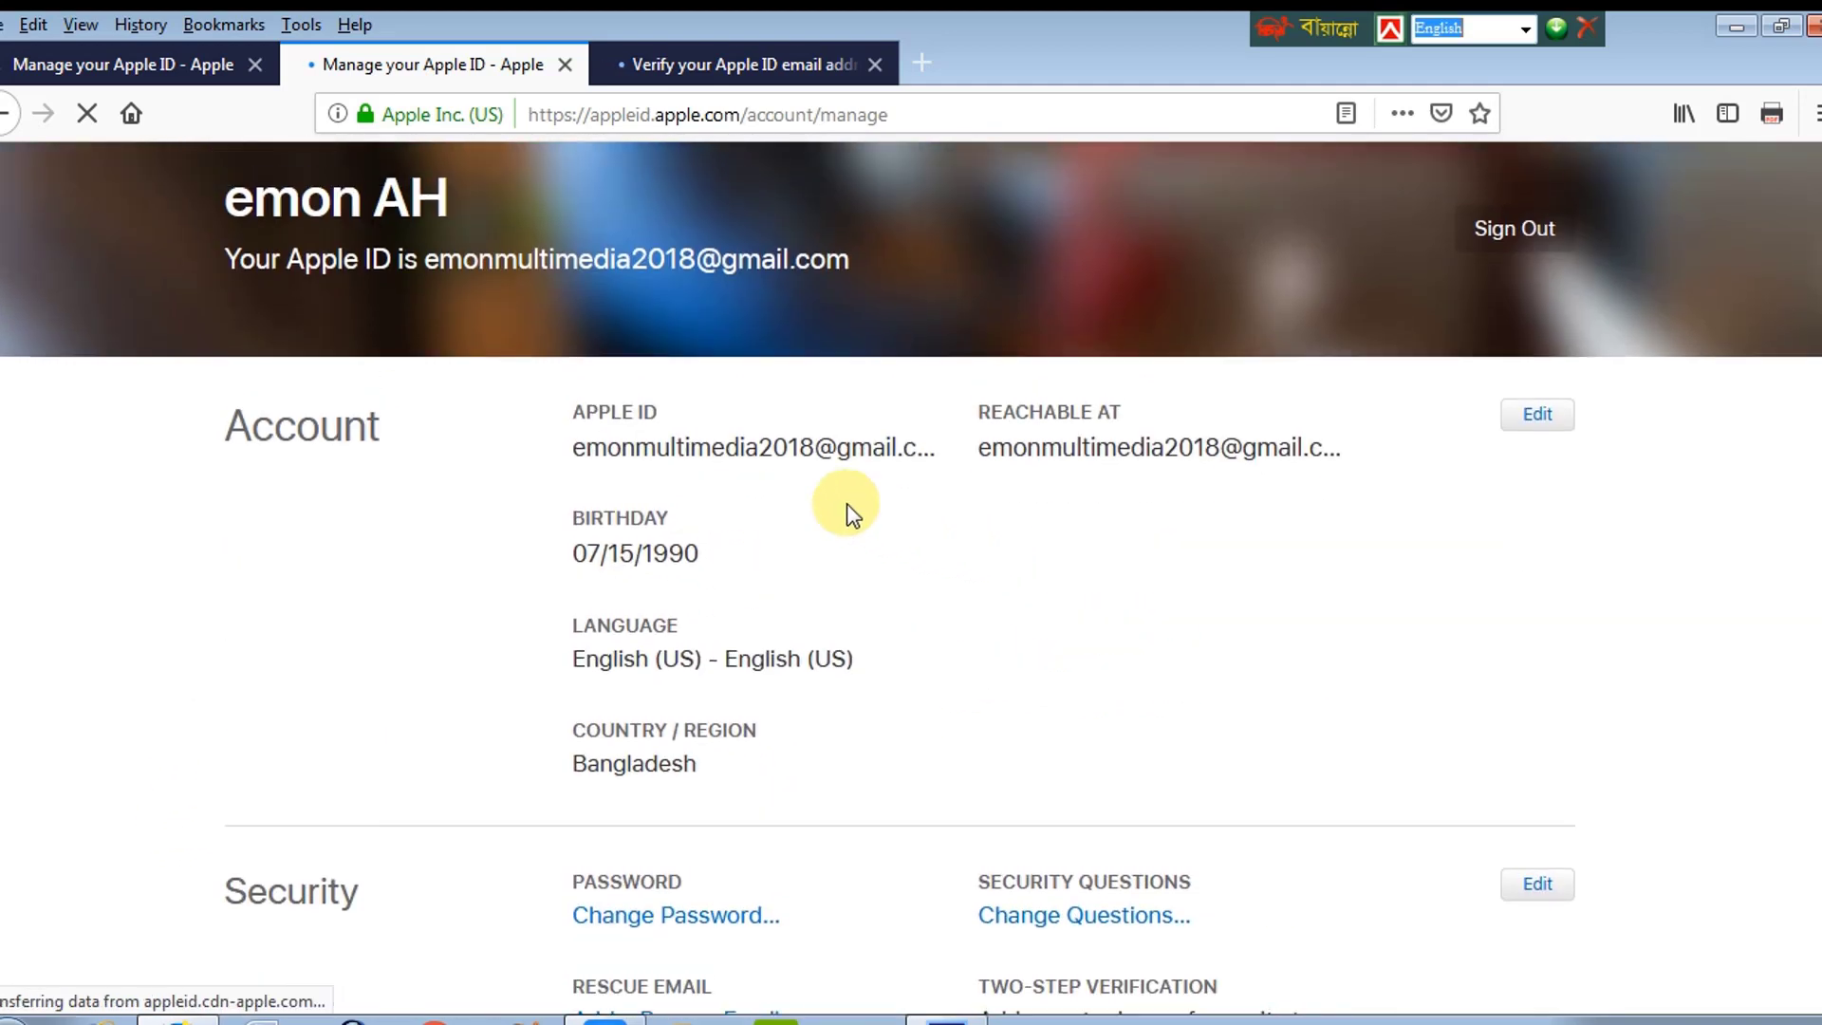
left_click_drag(258, 195, 467, 214)
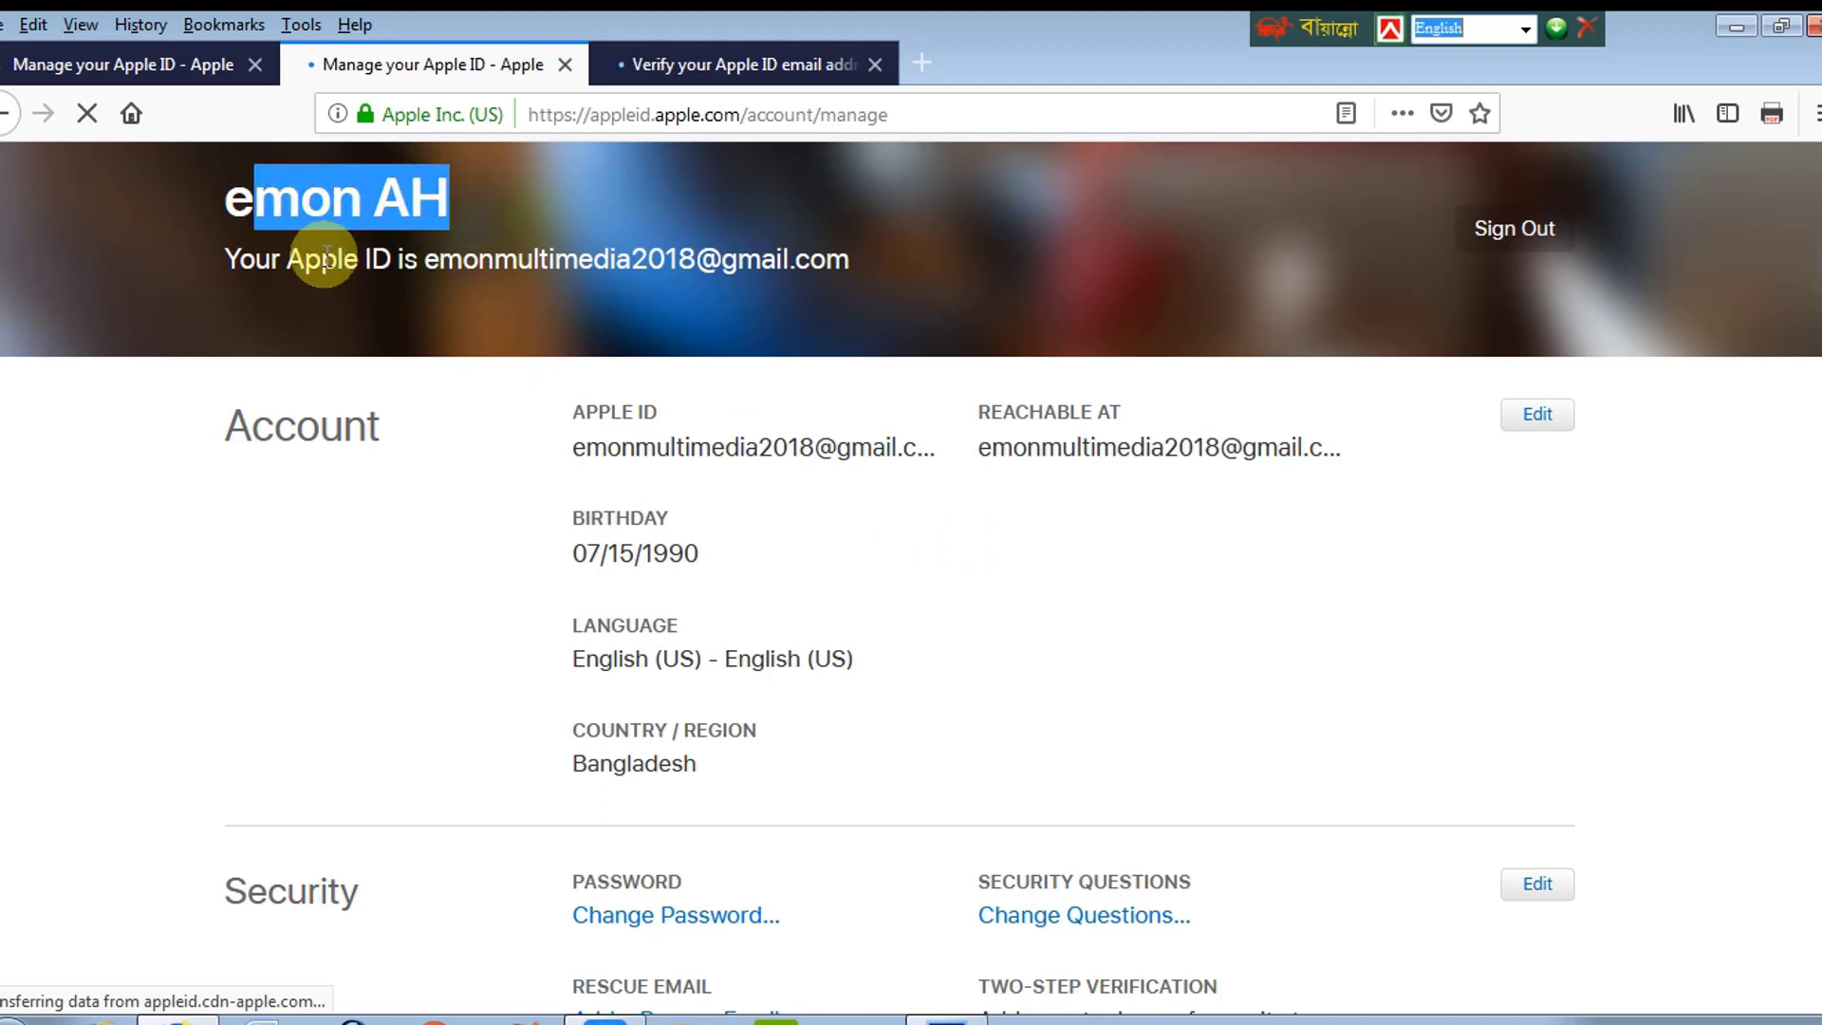
left_click_drag(237, 266, 931, 253)
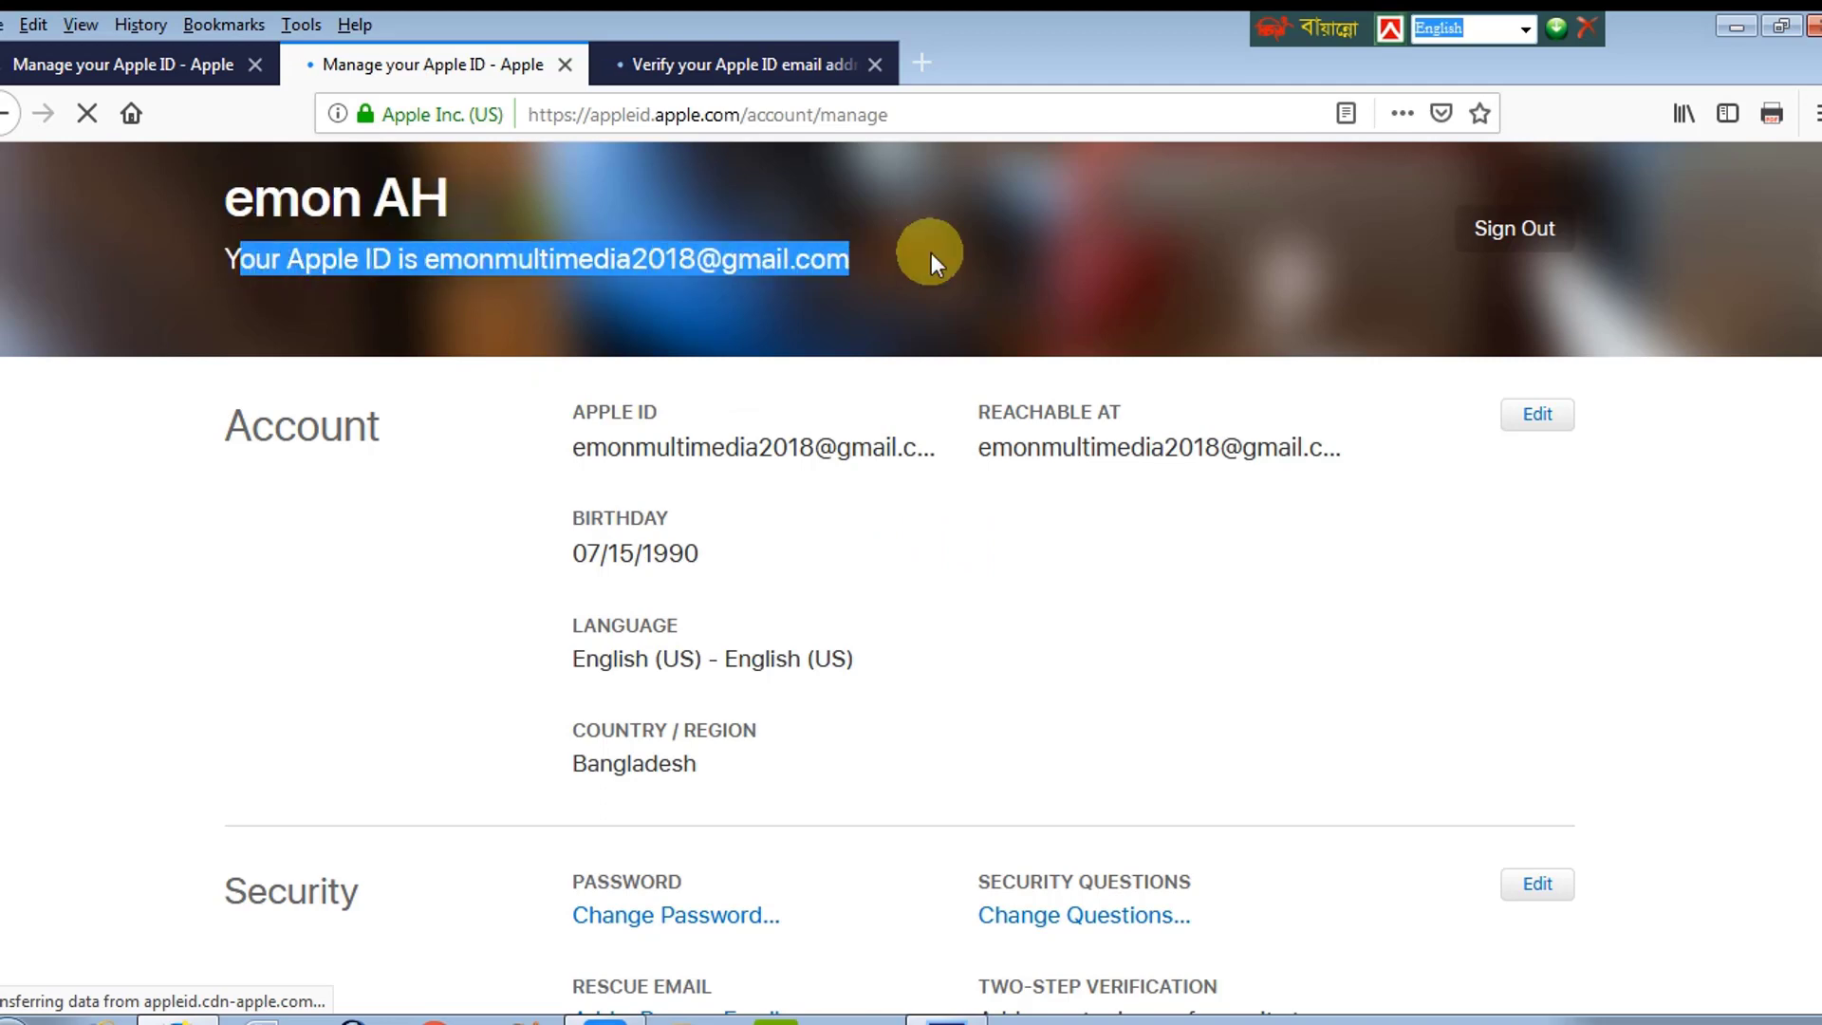
left_click(479, 261)
left_click_drag(228, 269, 832, 256)
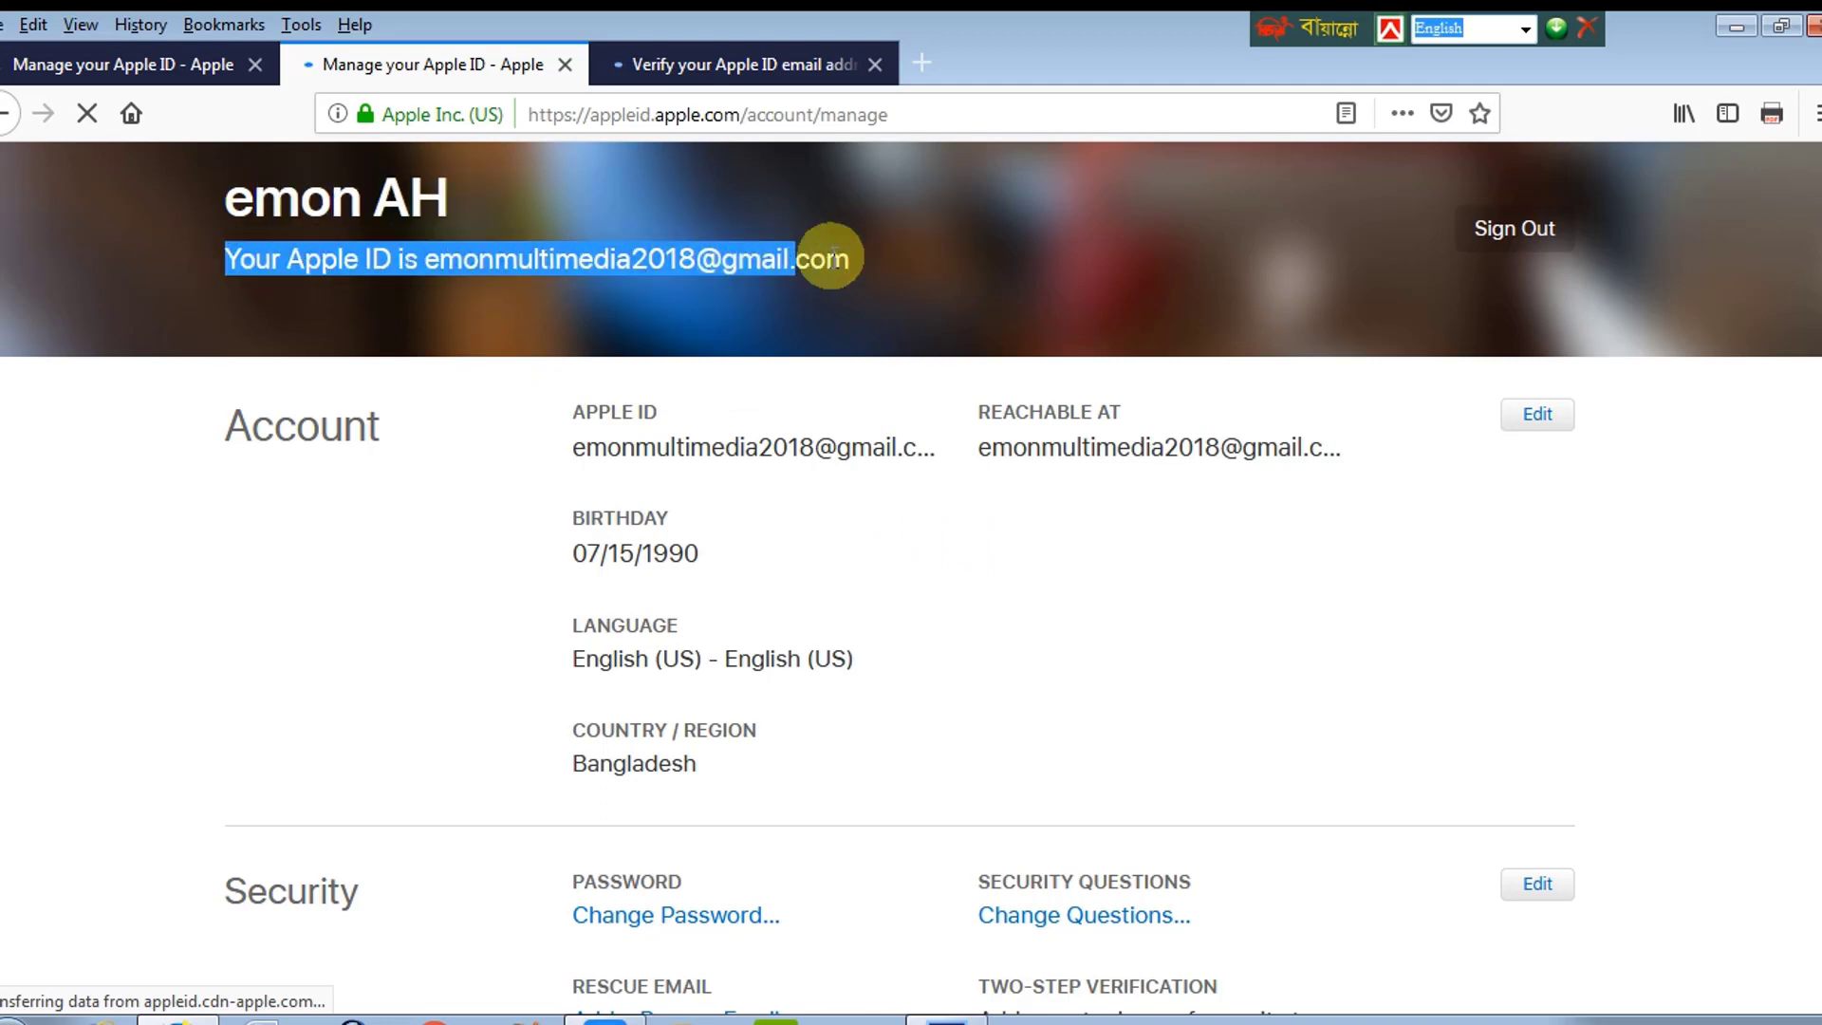
left_click(879, 258)
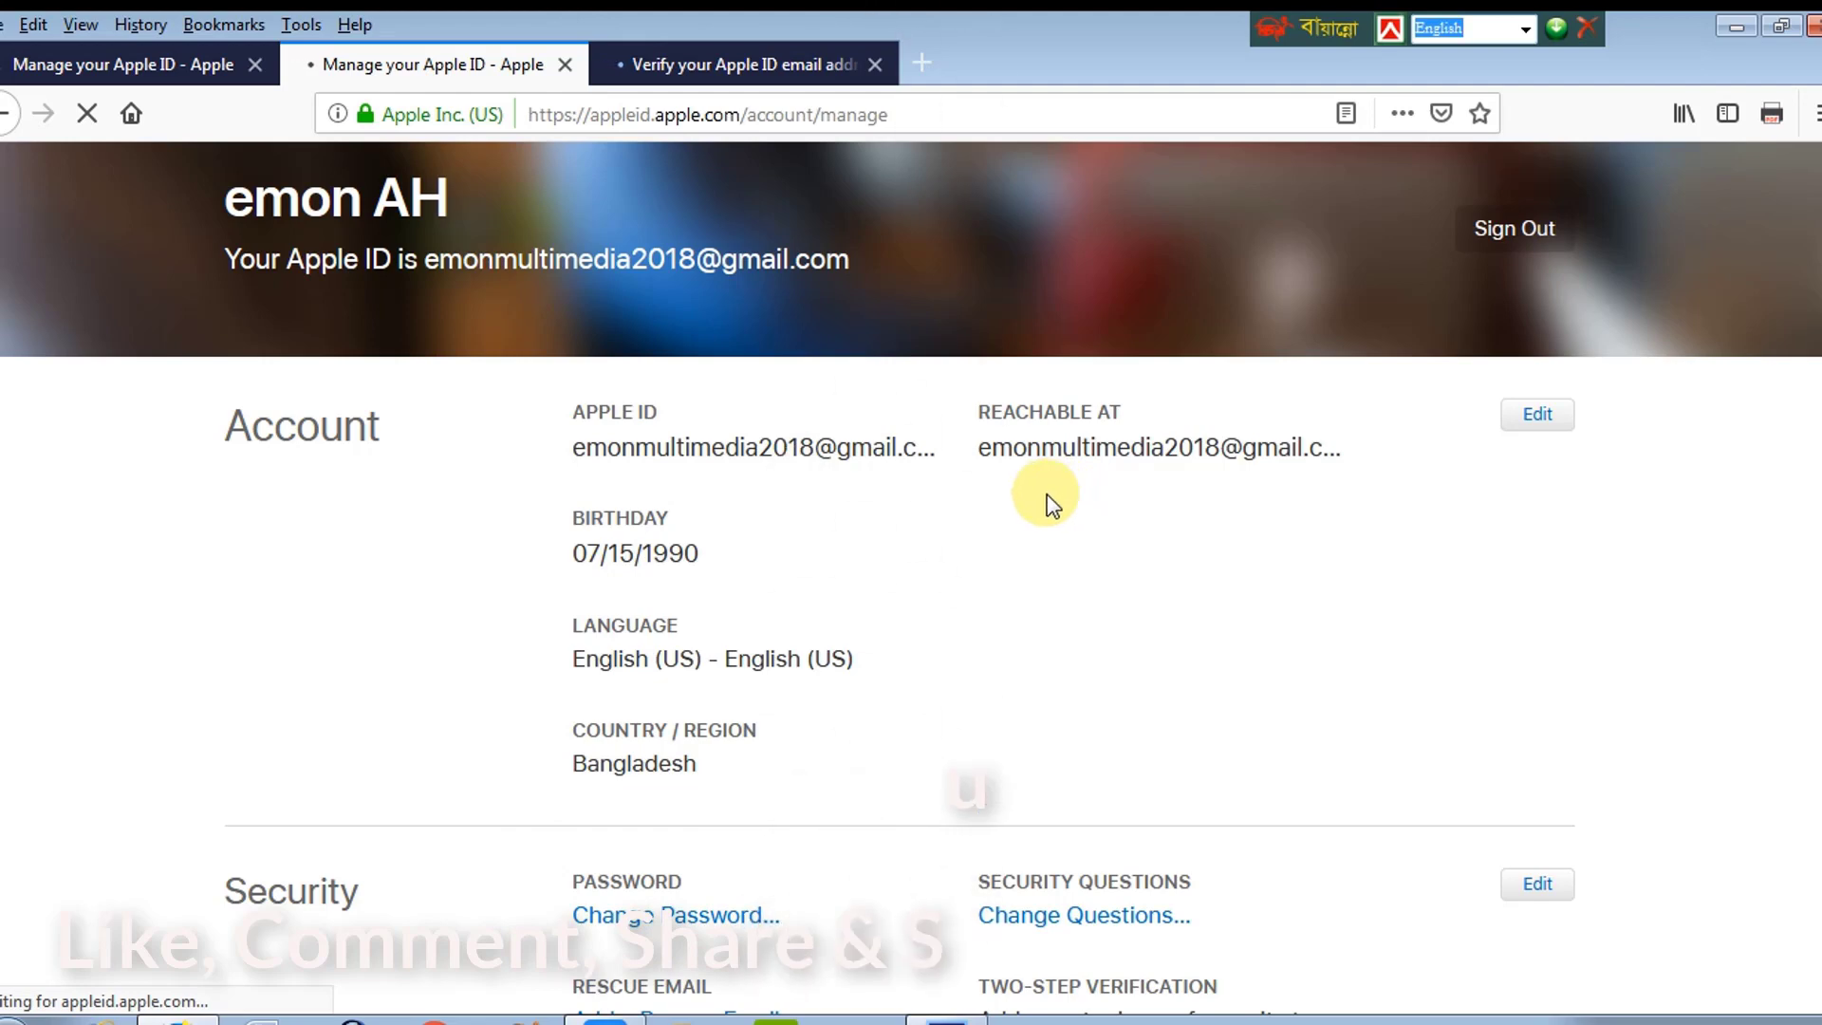
Step: On the Apple ID sign-in page, enter the new account's email address as the Apple ID
left_click(711, 63)
left_click(707, 266)
left_click(446, 63)
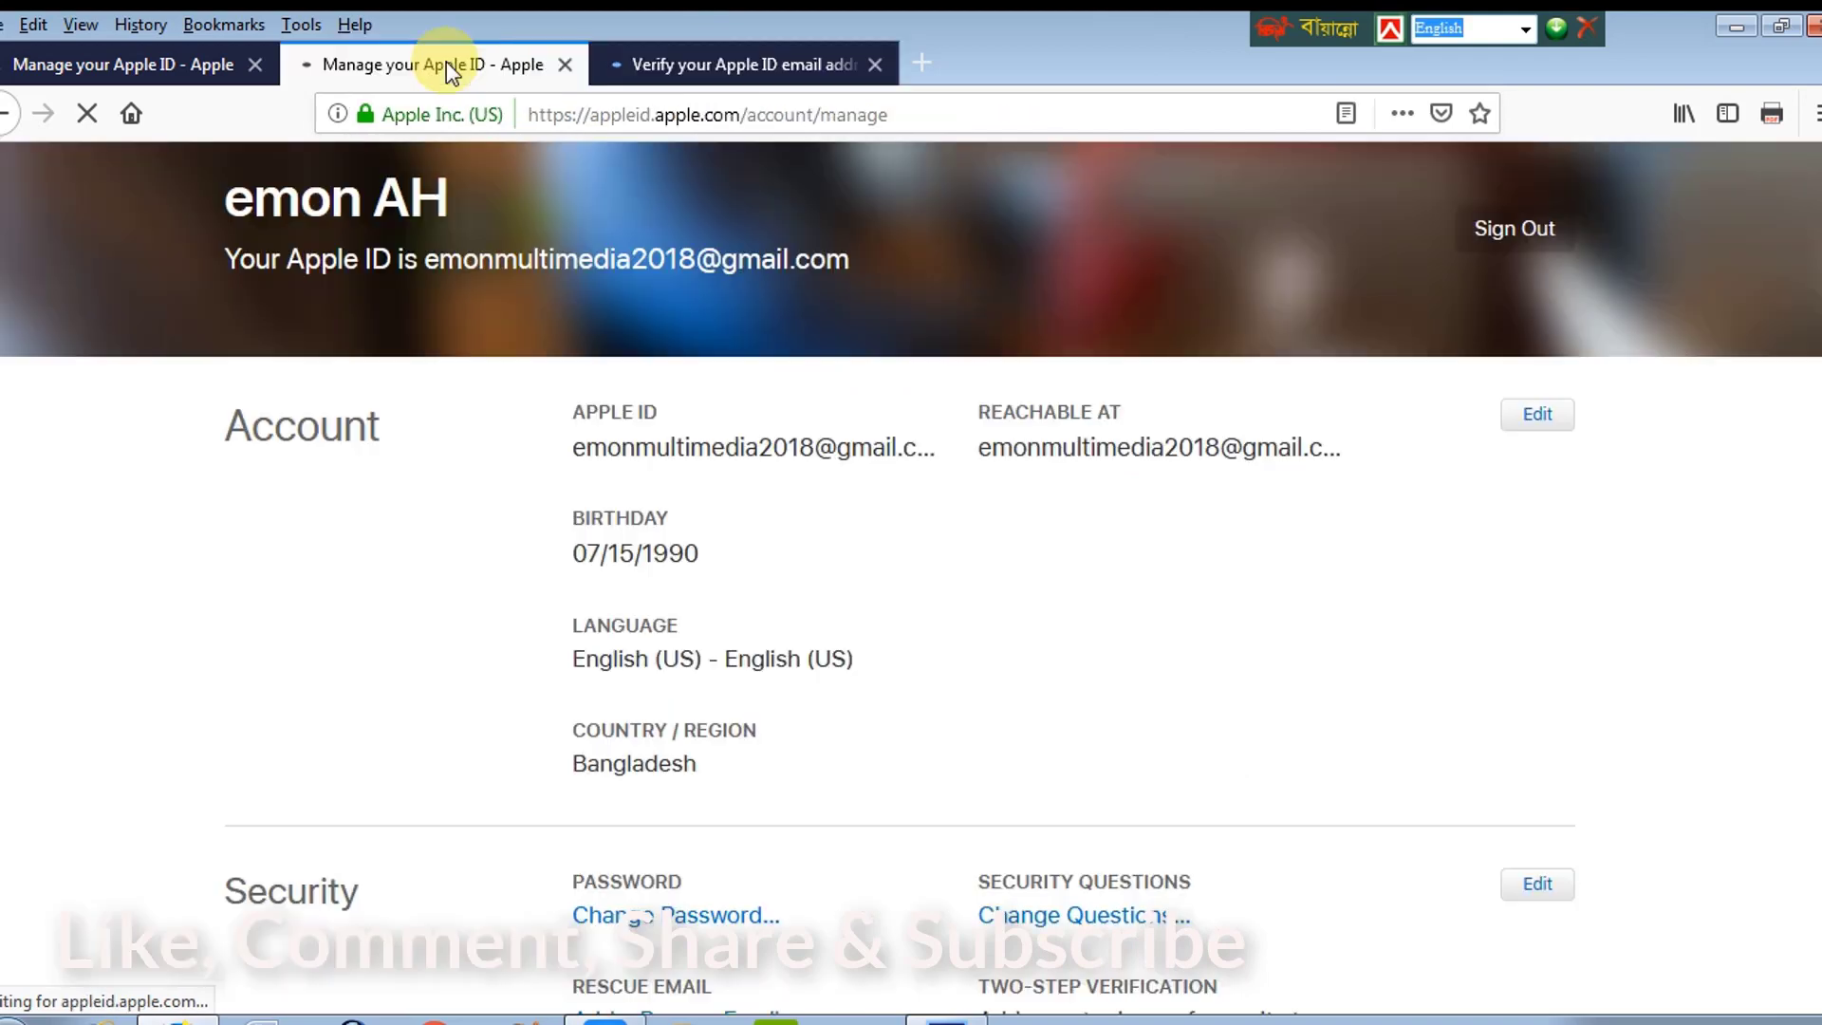
left_click(195, 66)
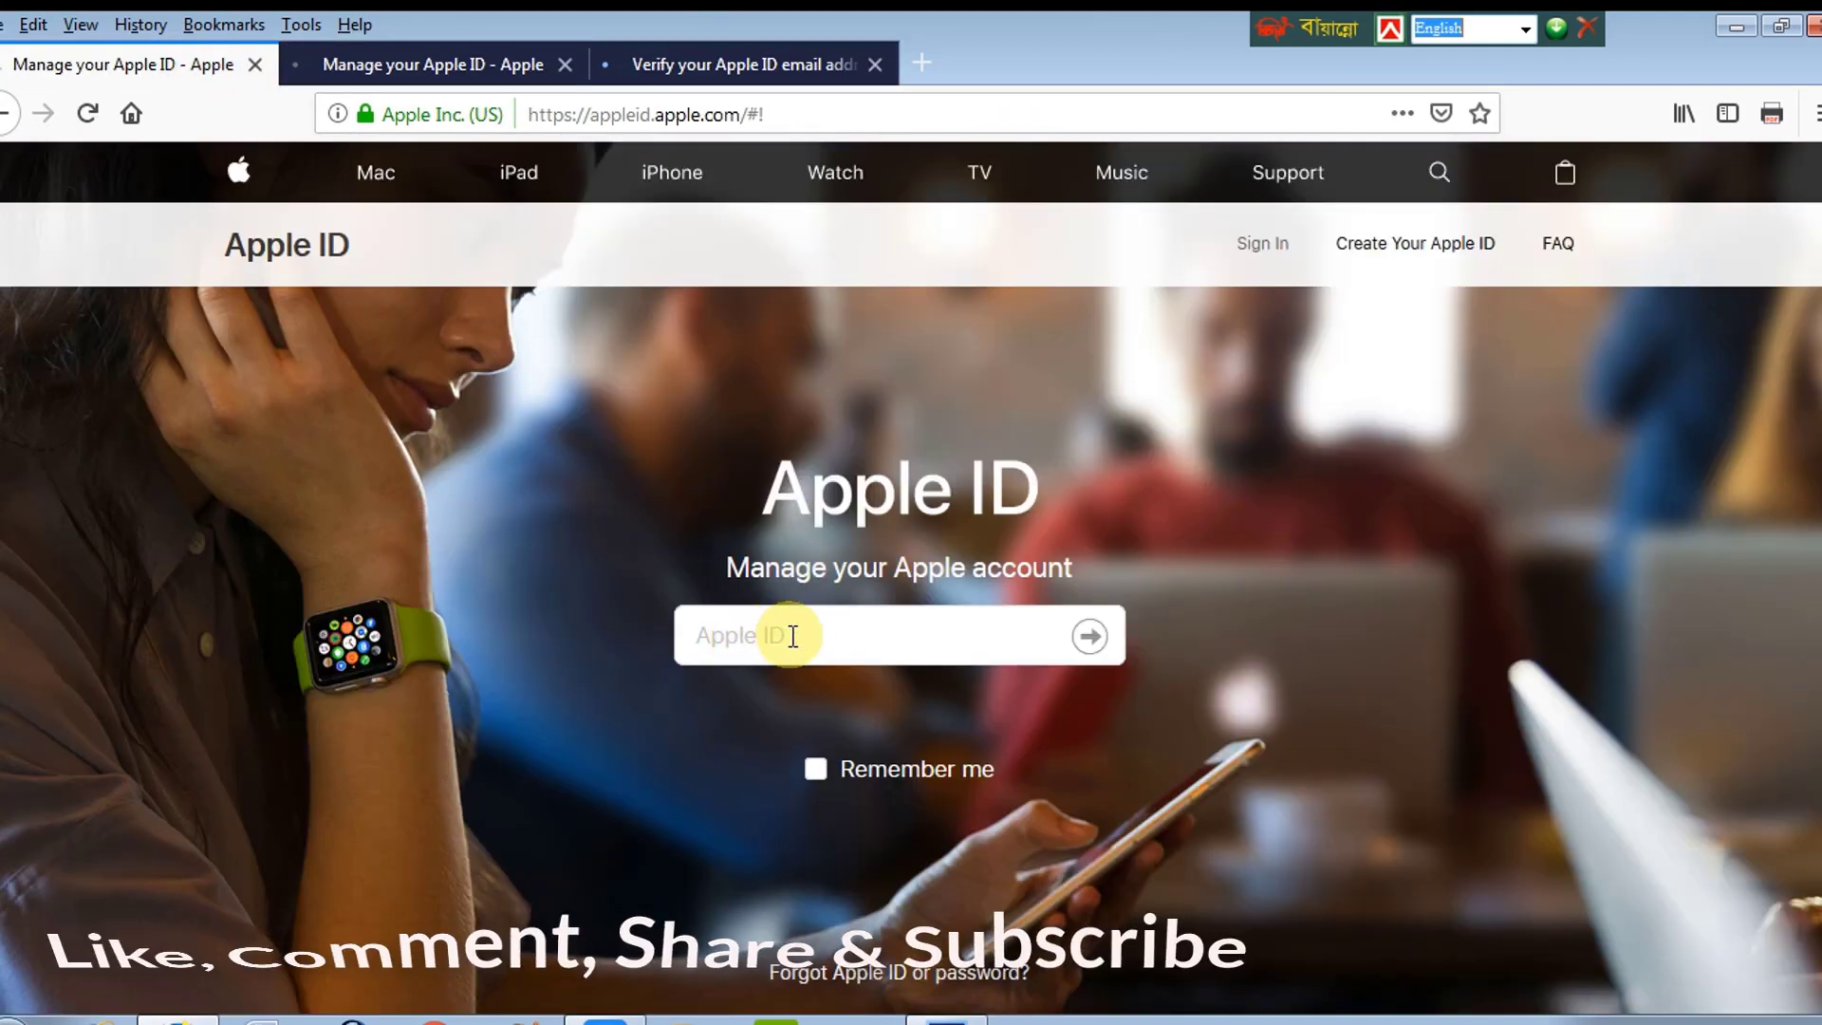
left_click(807, 636)
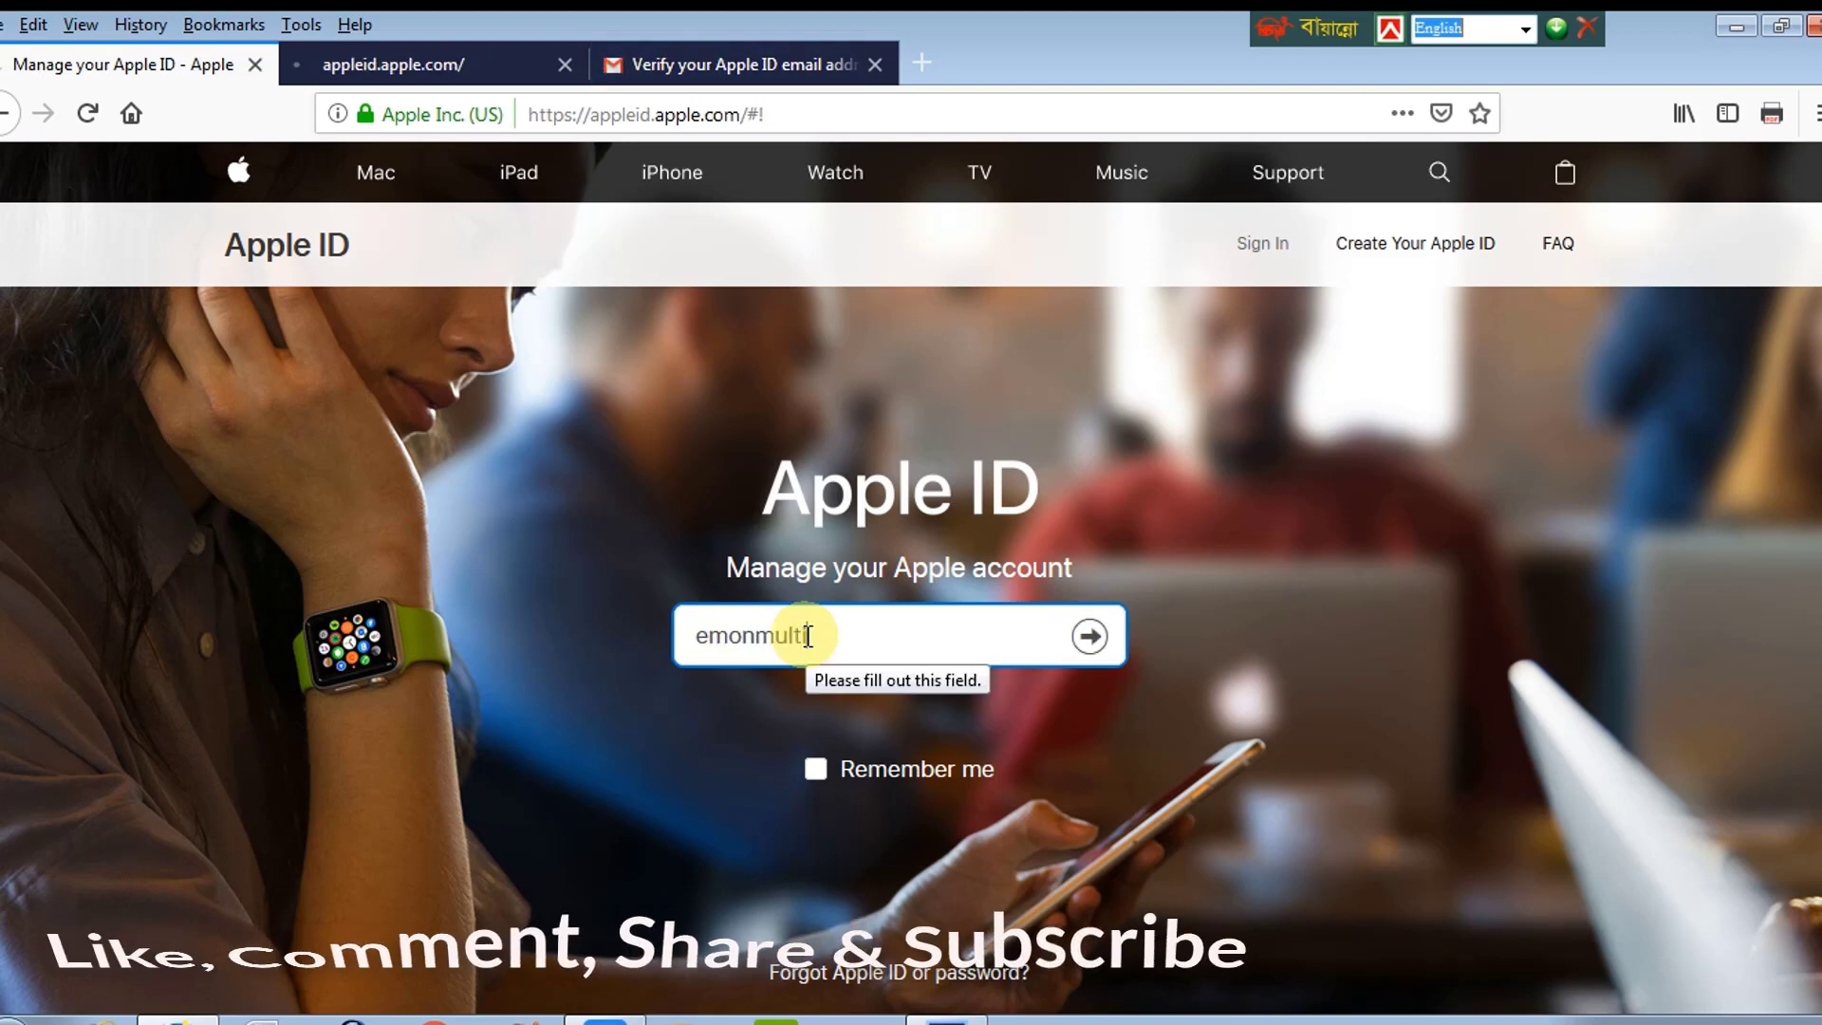
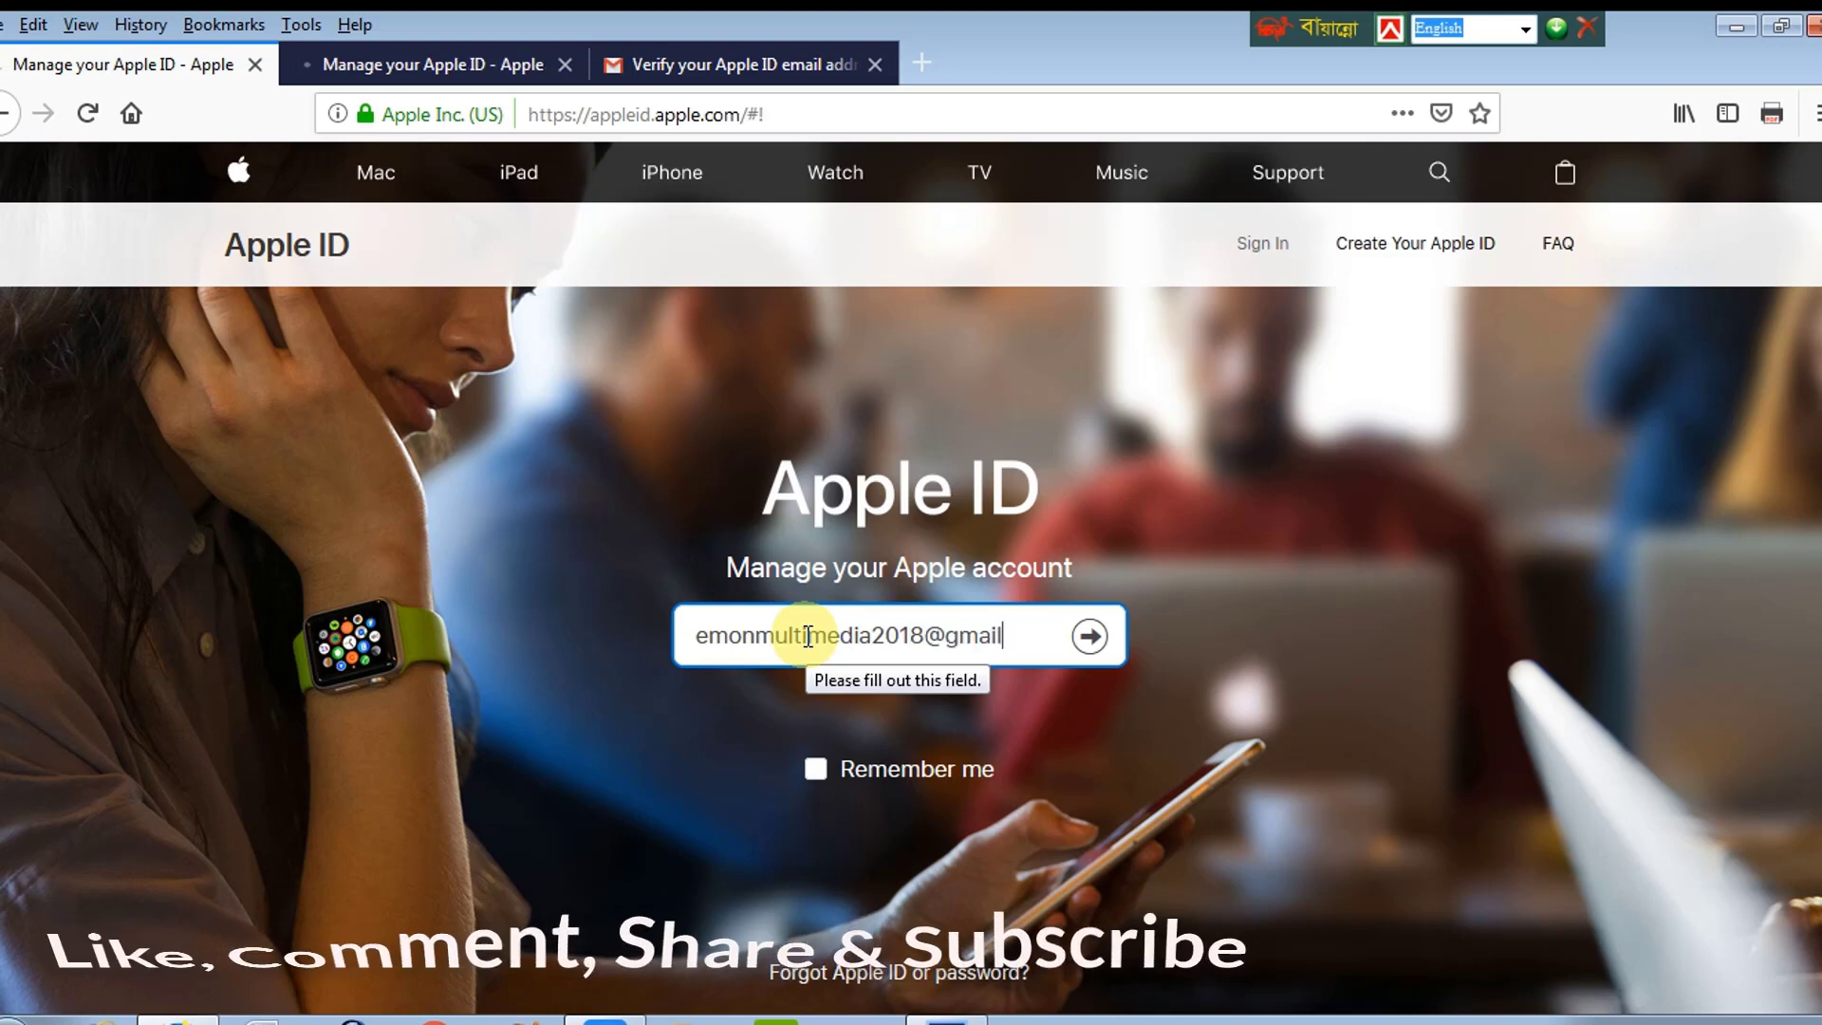
left_click(1090, 635)
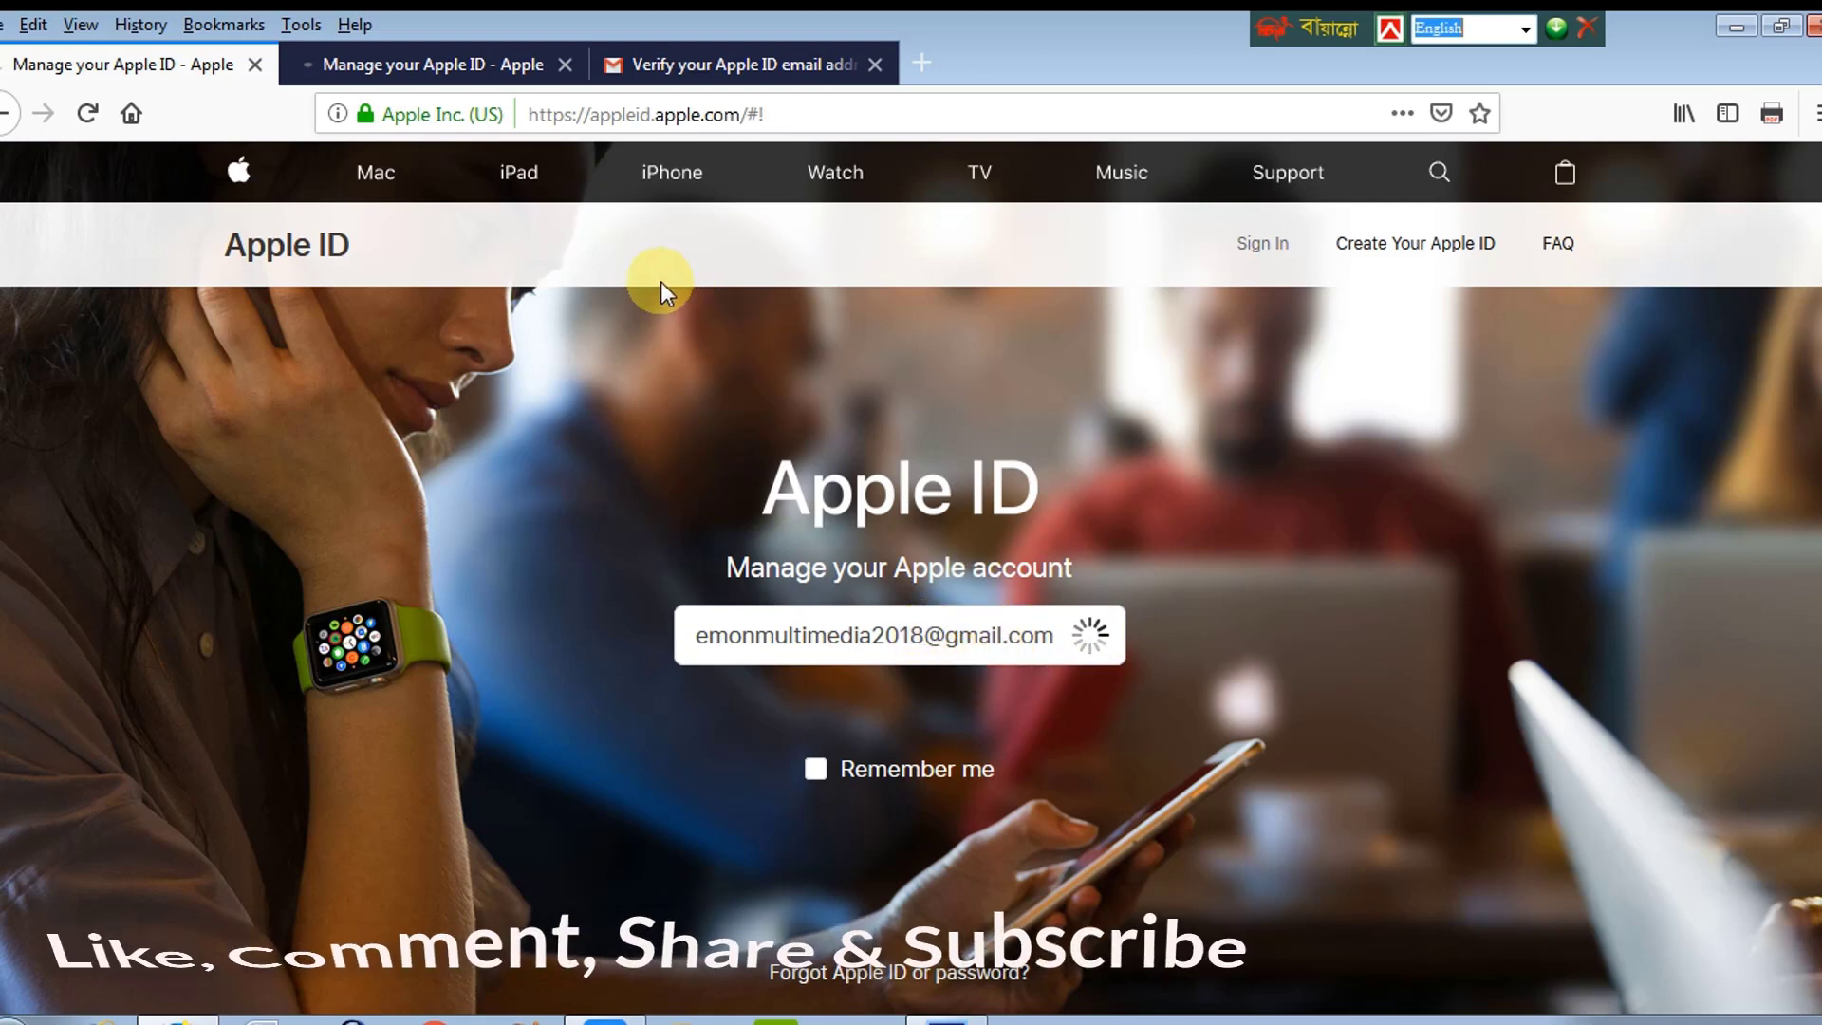
Step: Close the extra Apple ID and Gmail tabs, then enter the account password to sign in
left_click(403, 66)
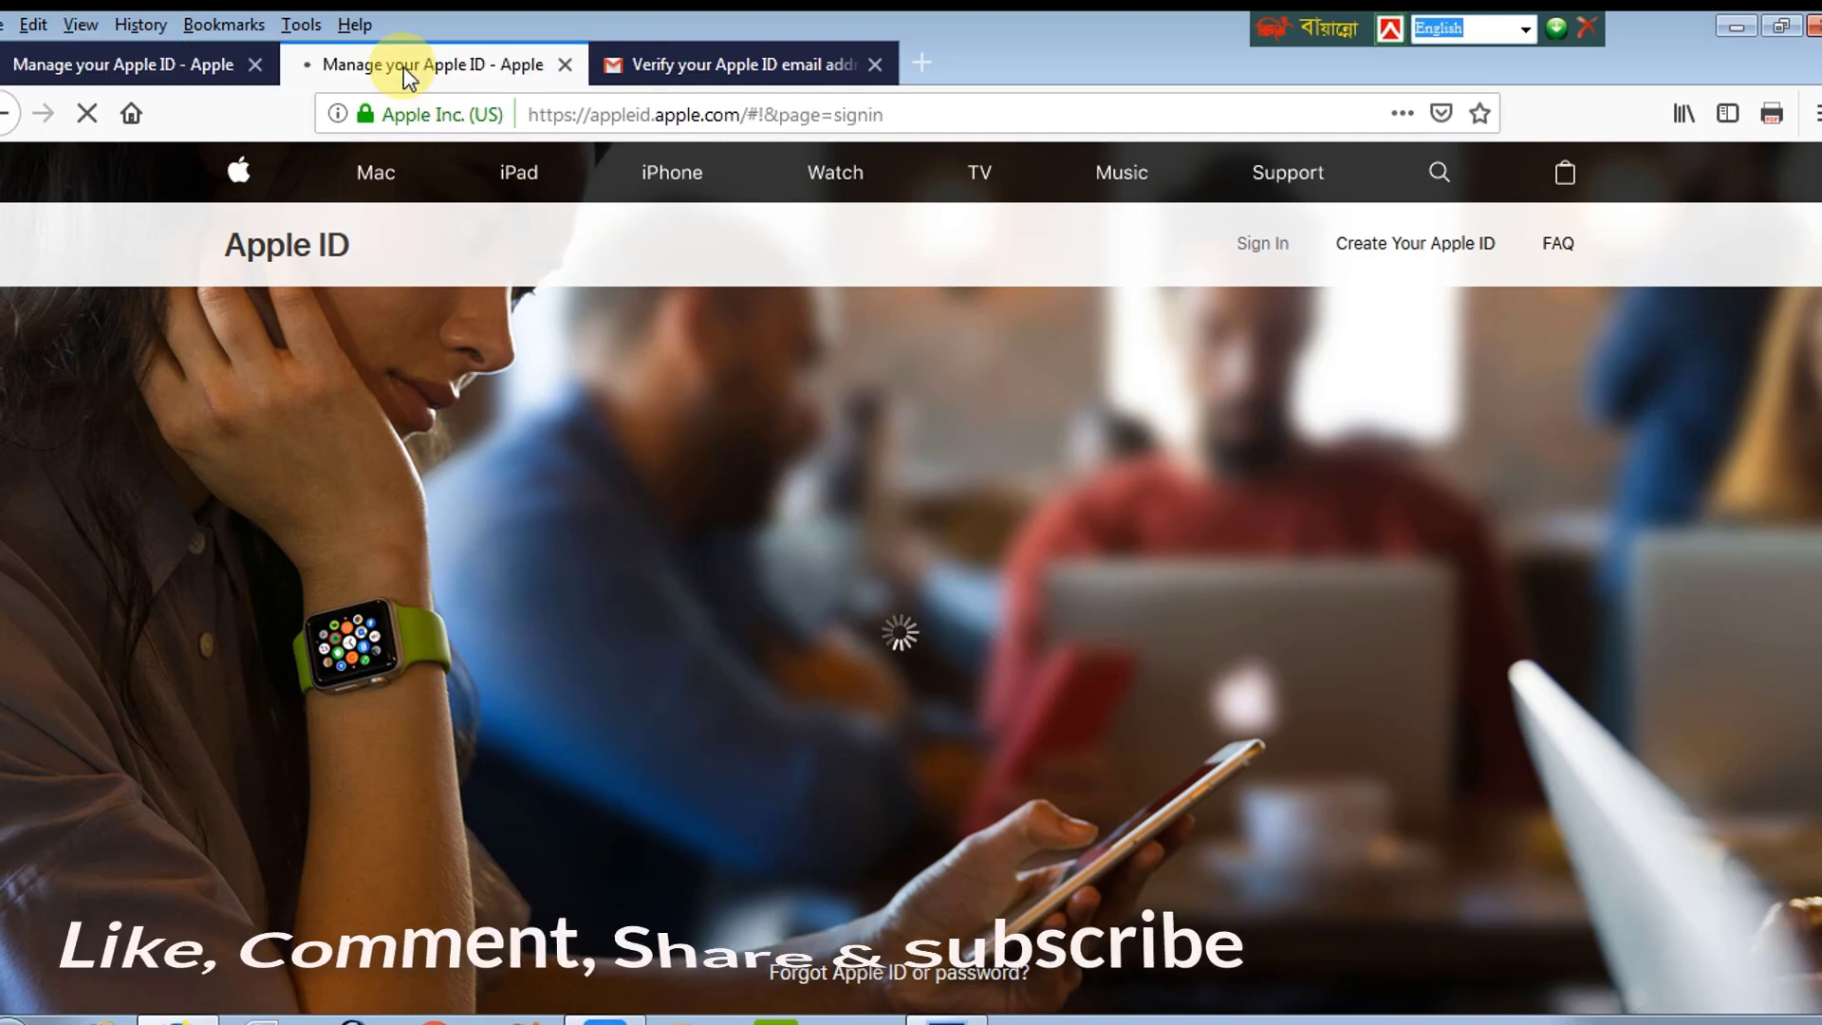
left_click(566, 64)
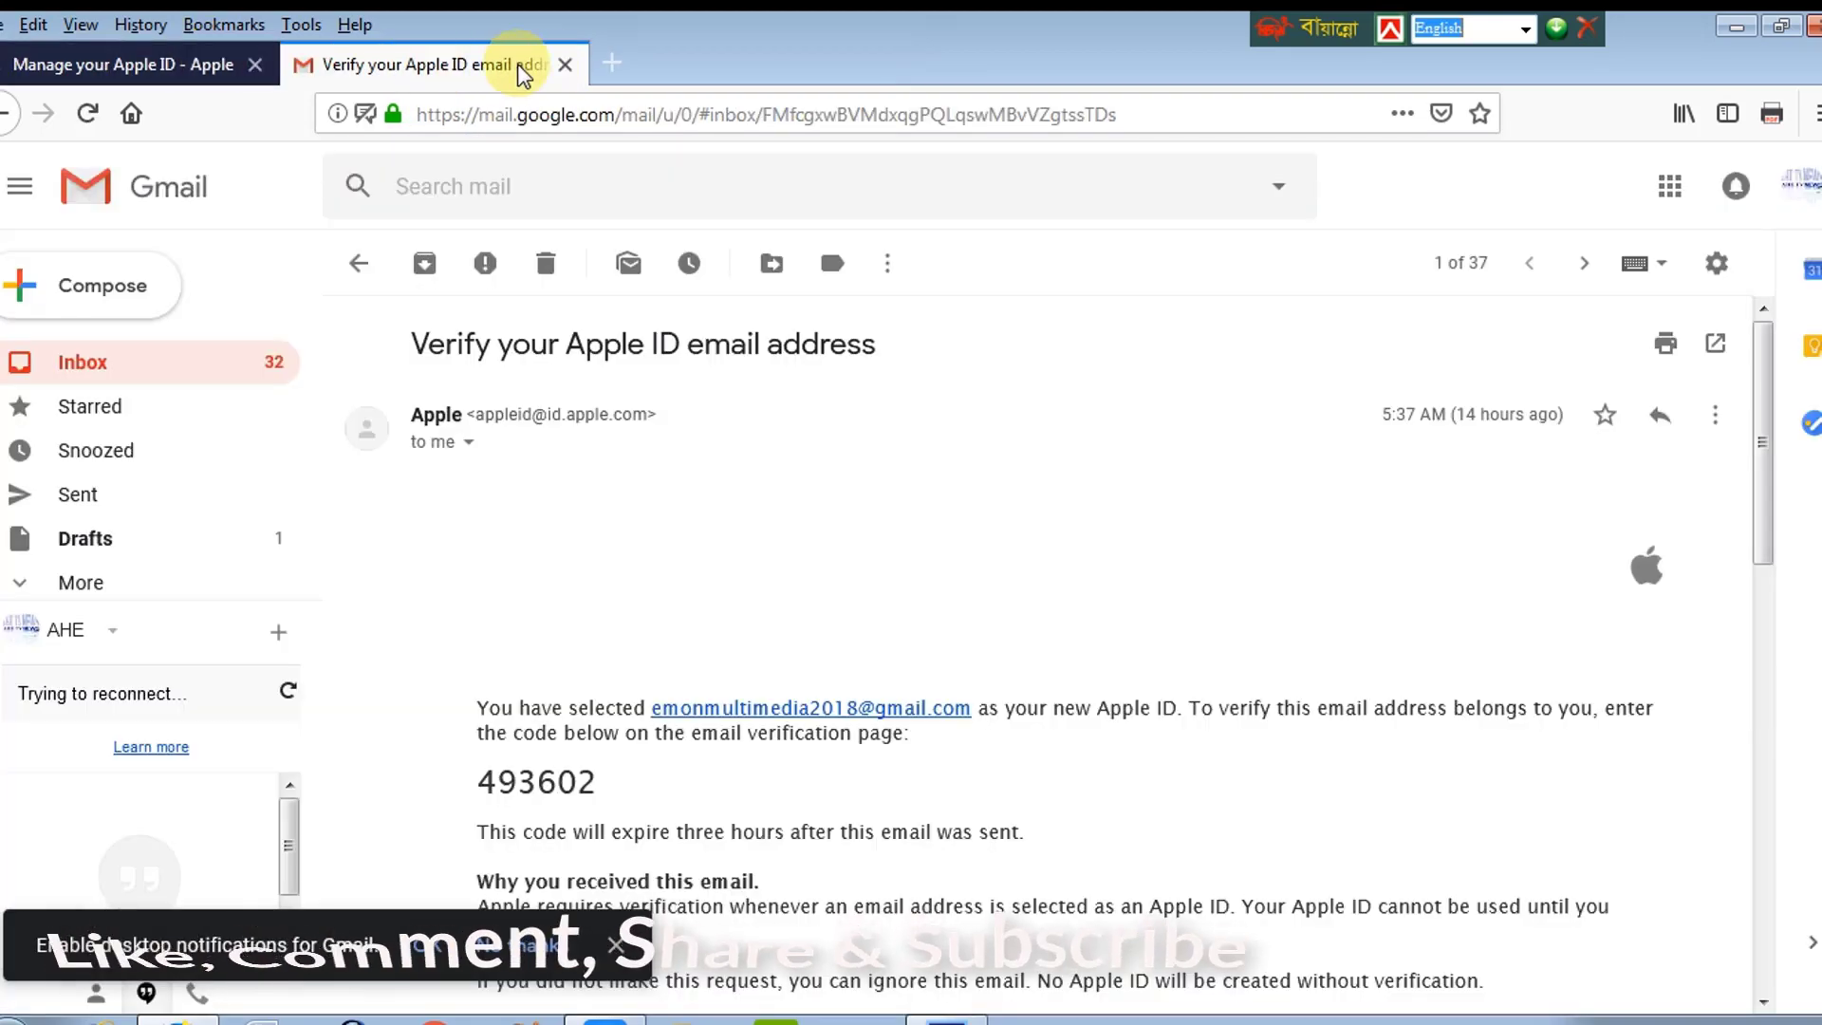
left_click(566, 64)
left_click(1086, 521)
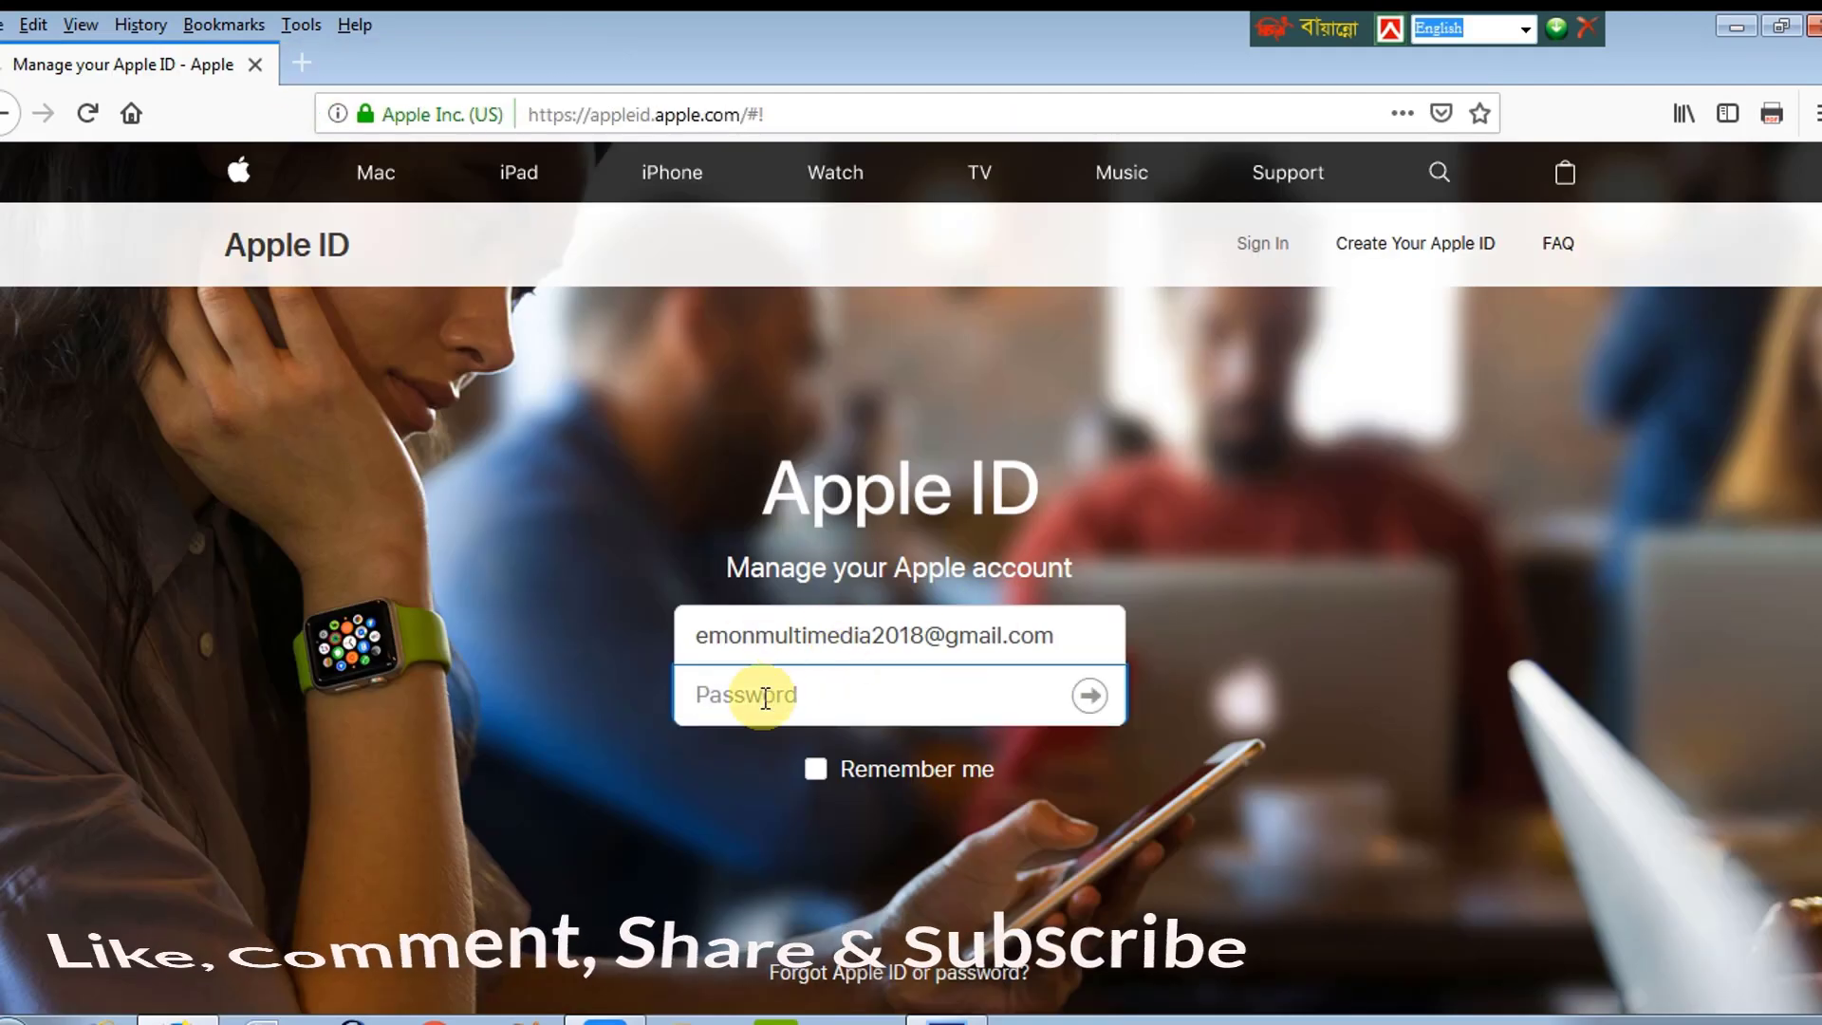
type("e")
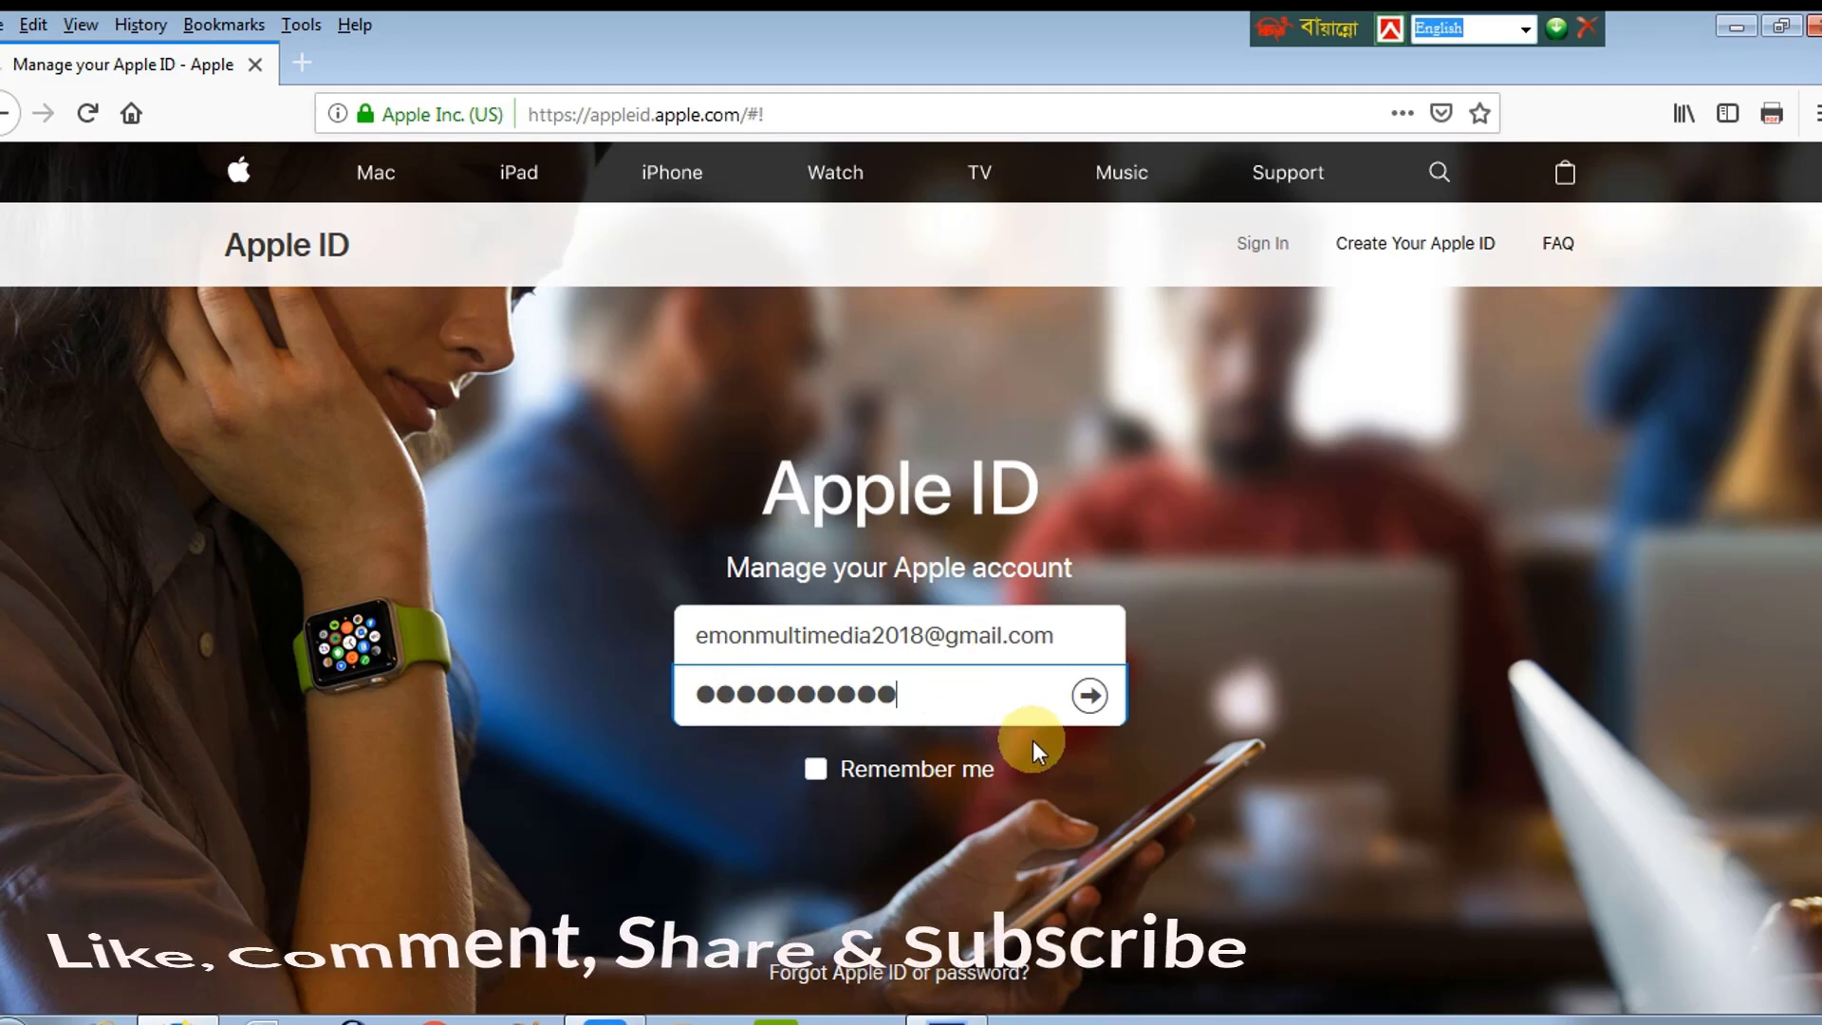
left_click(1089, 695)
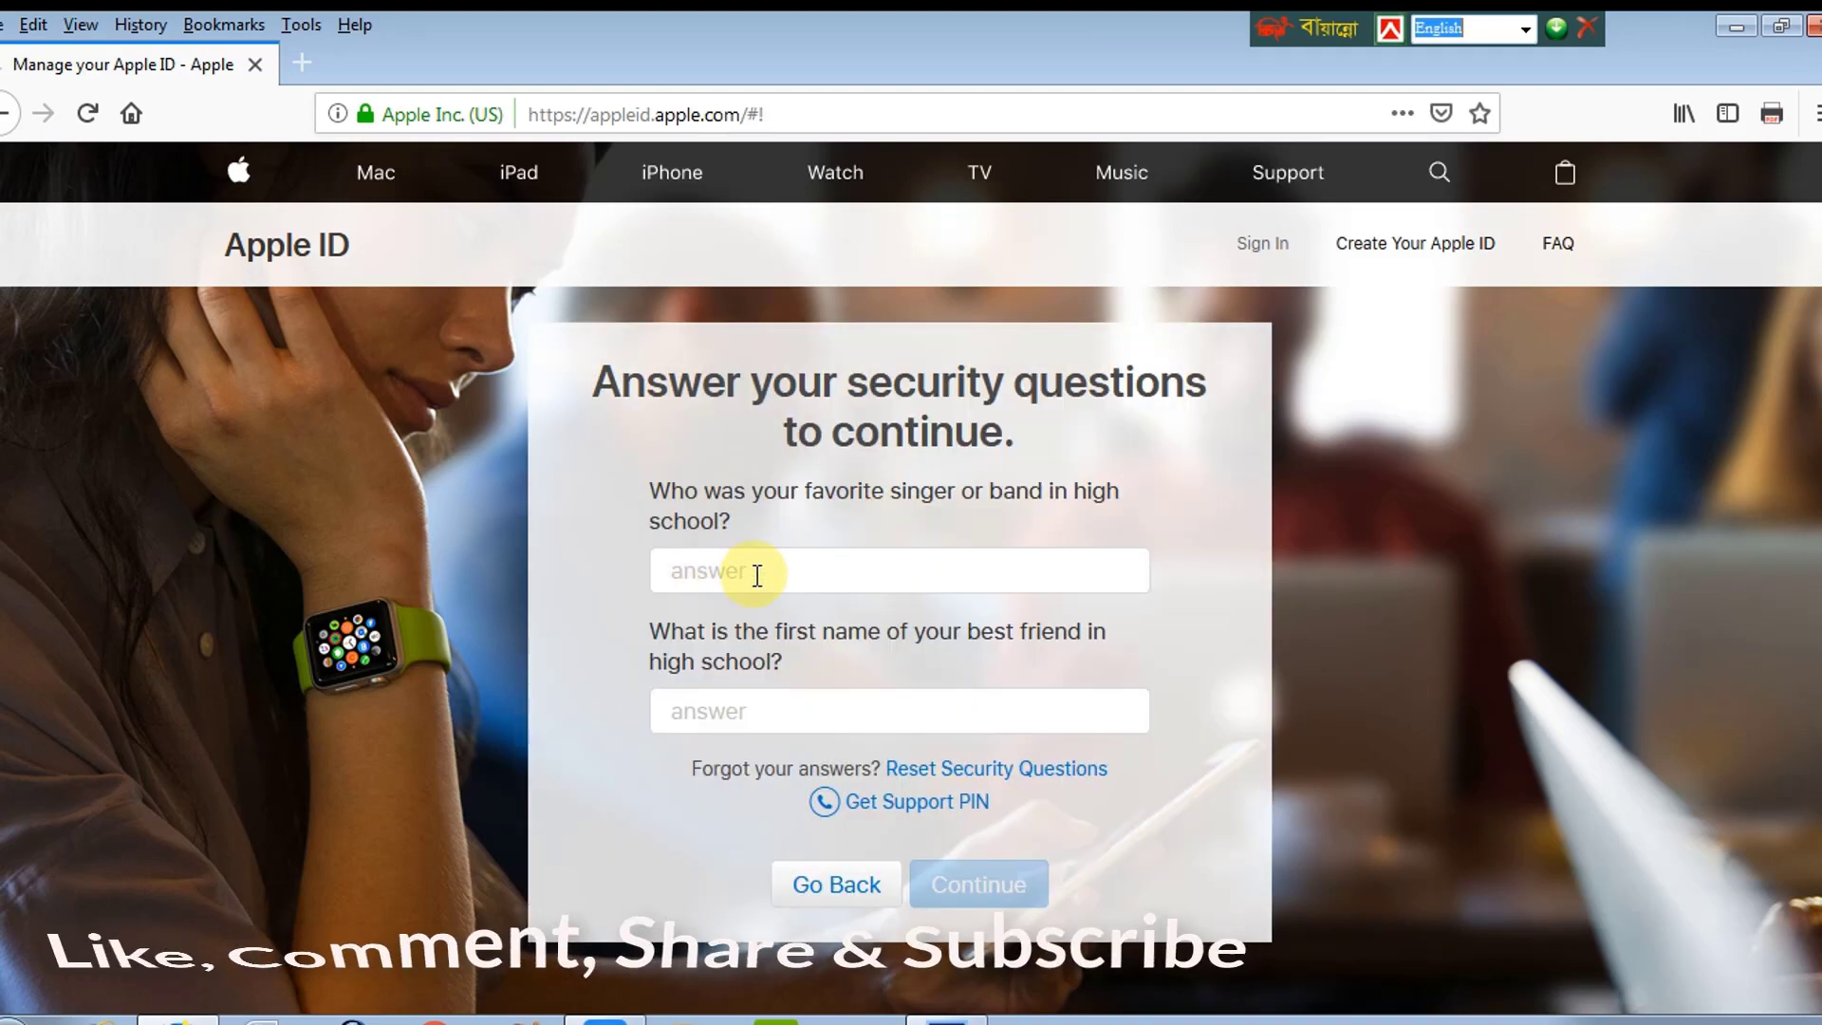
Step: Answer the favourite singer and best friend security questions and submit them
left_click(759, 573)
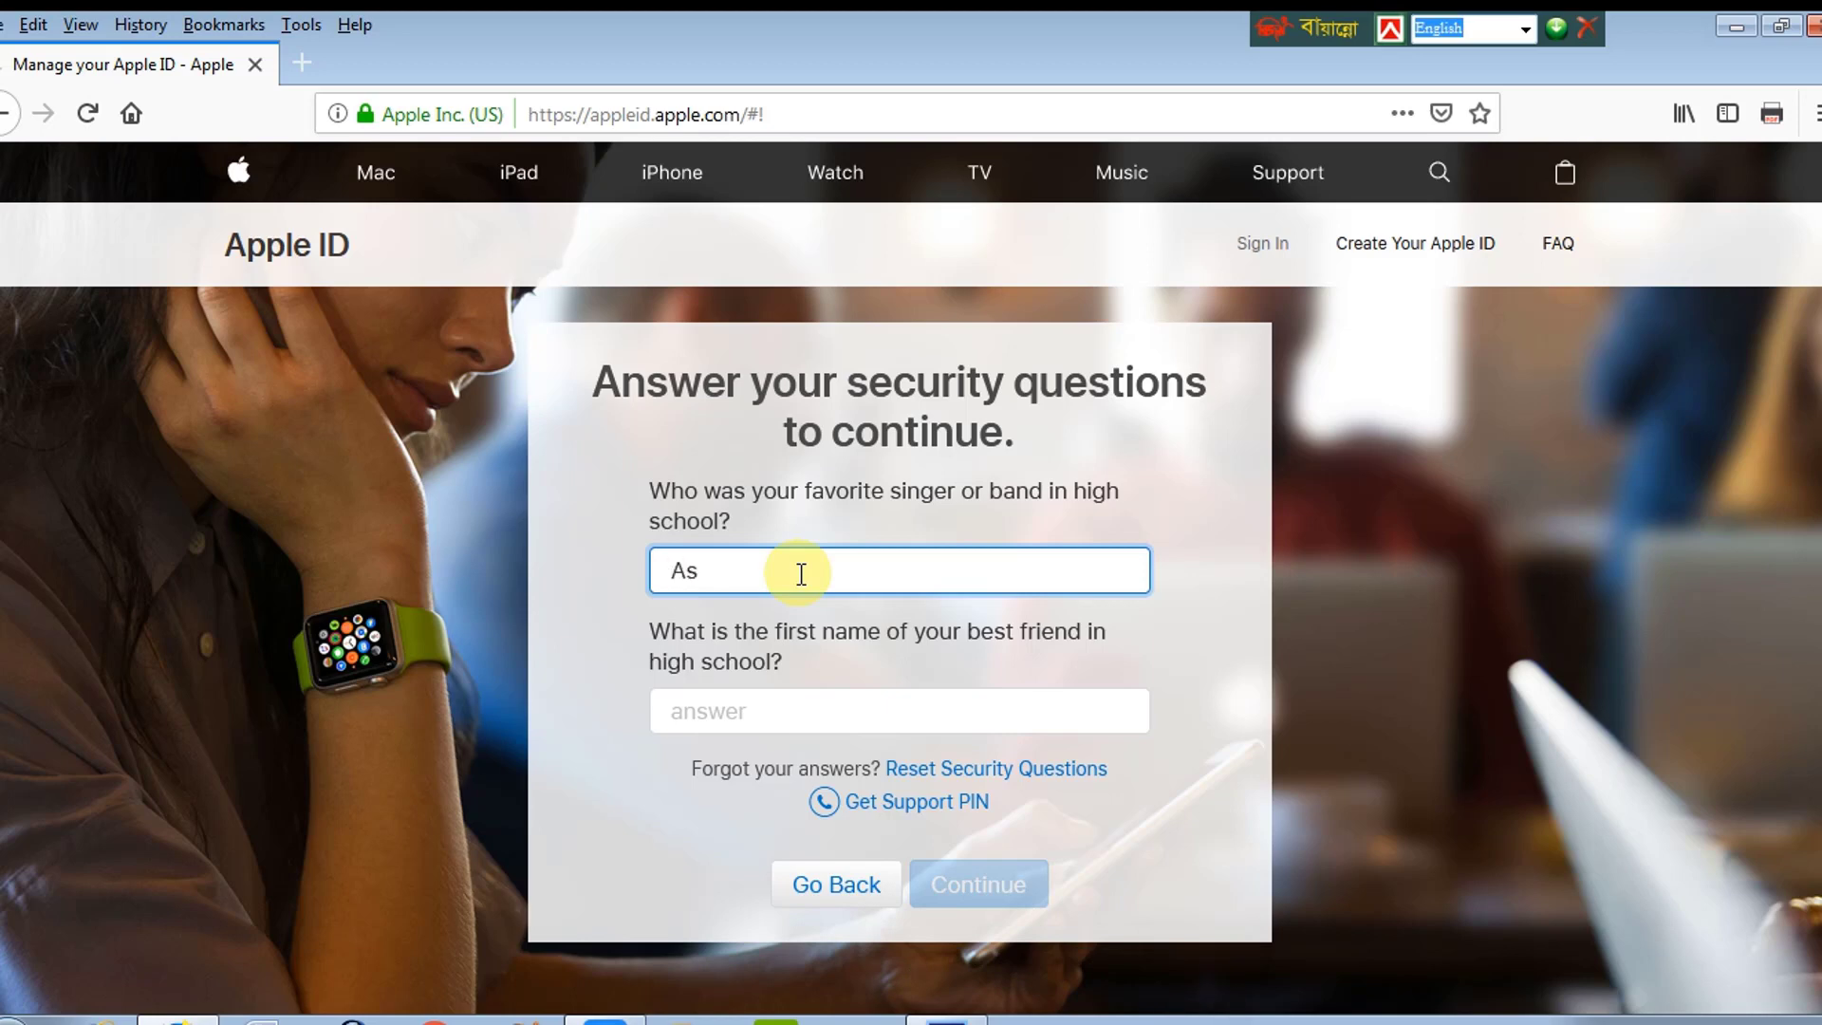
left_click(745, 721)
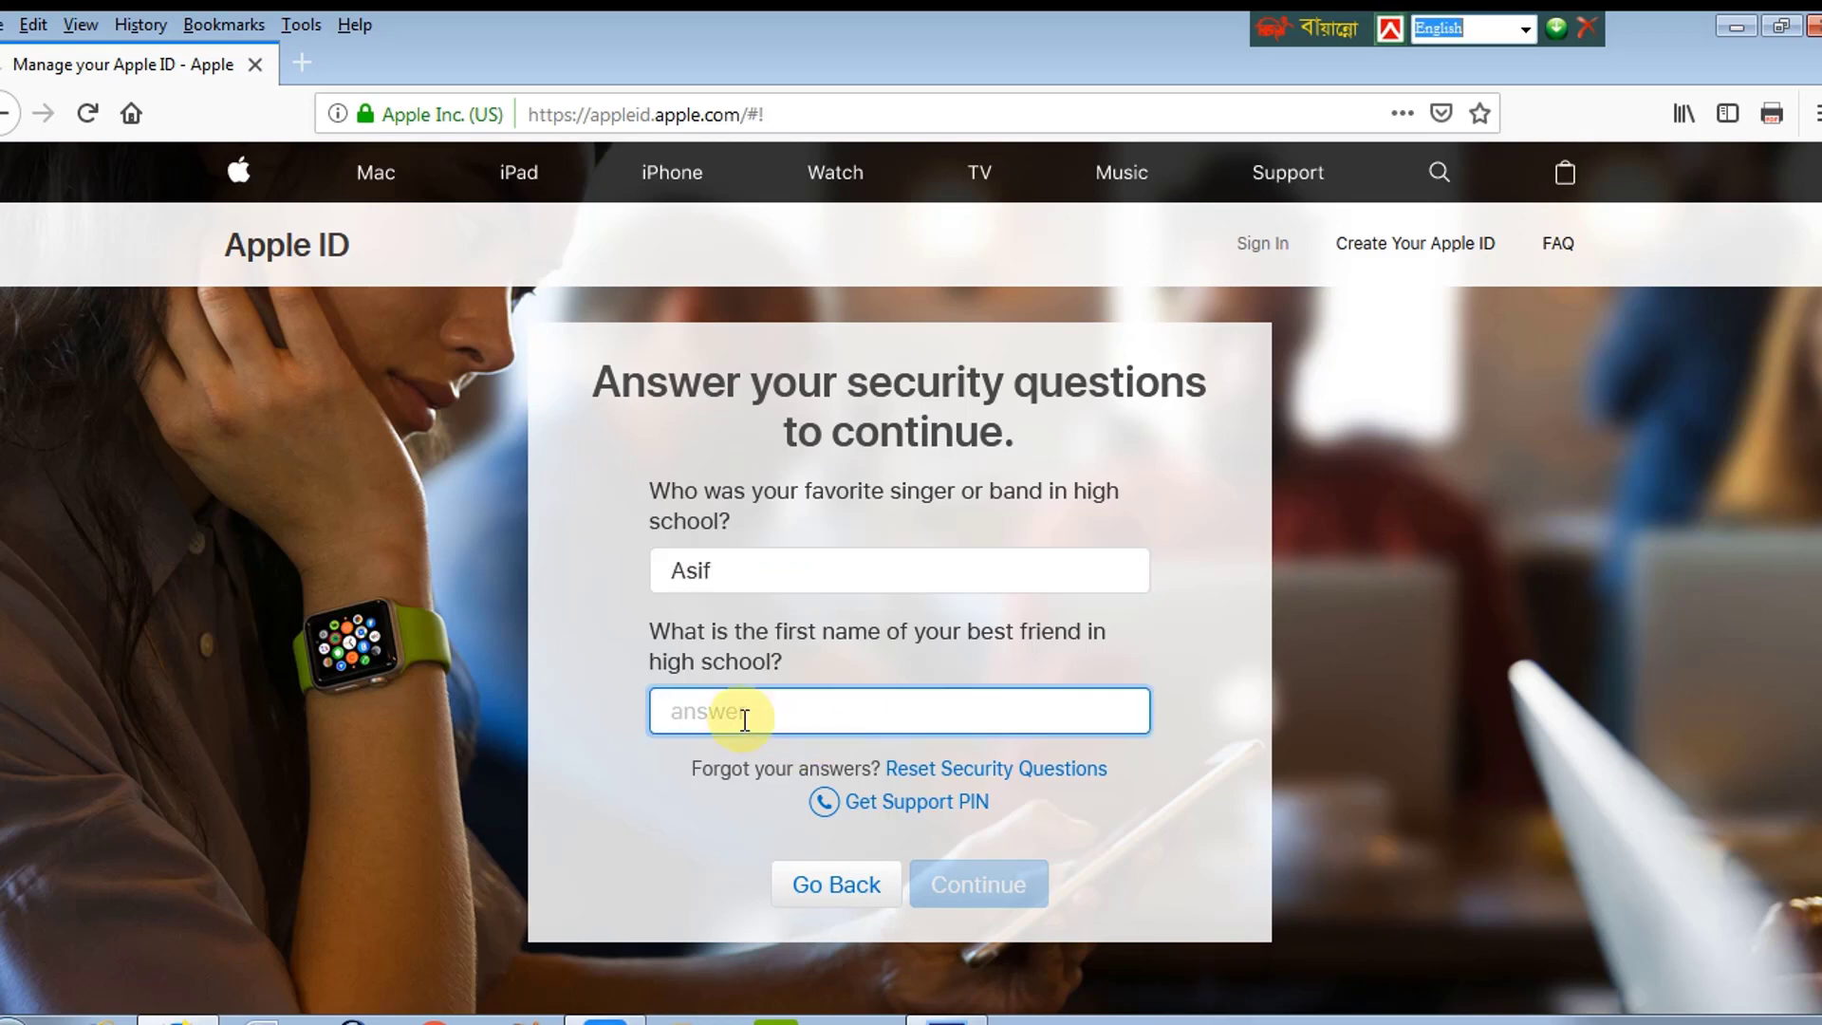
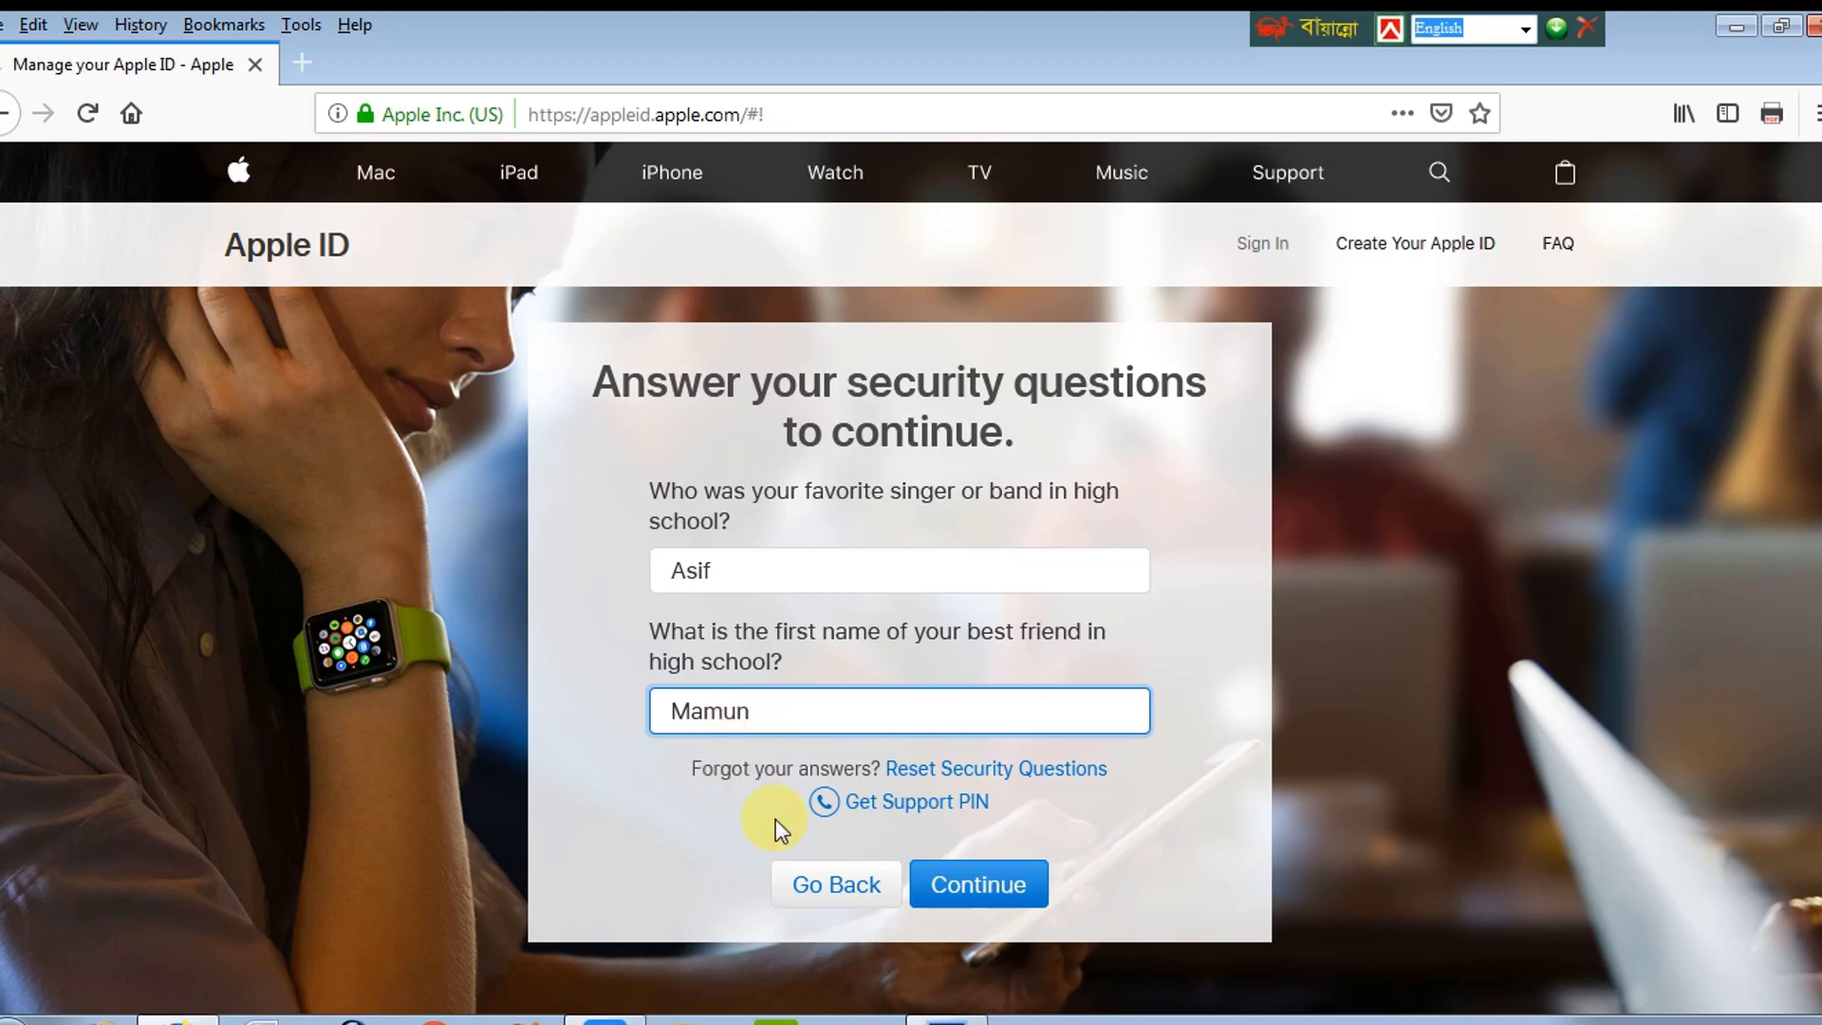
left_click(968, 886)
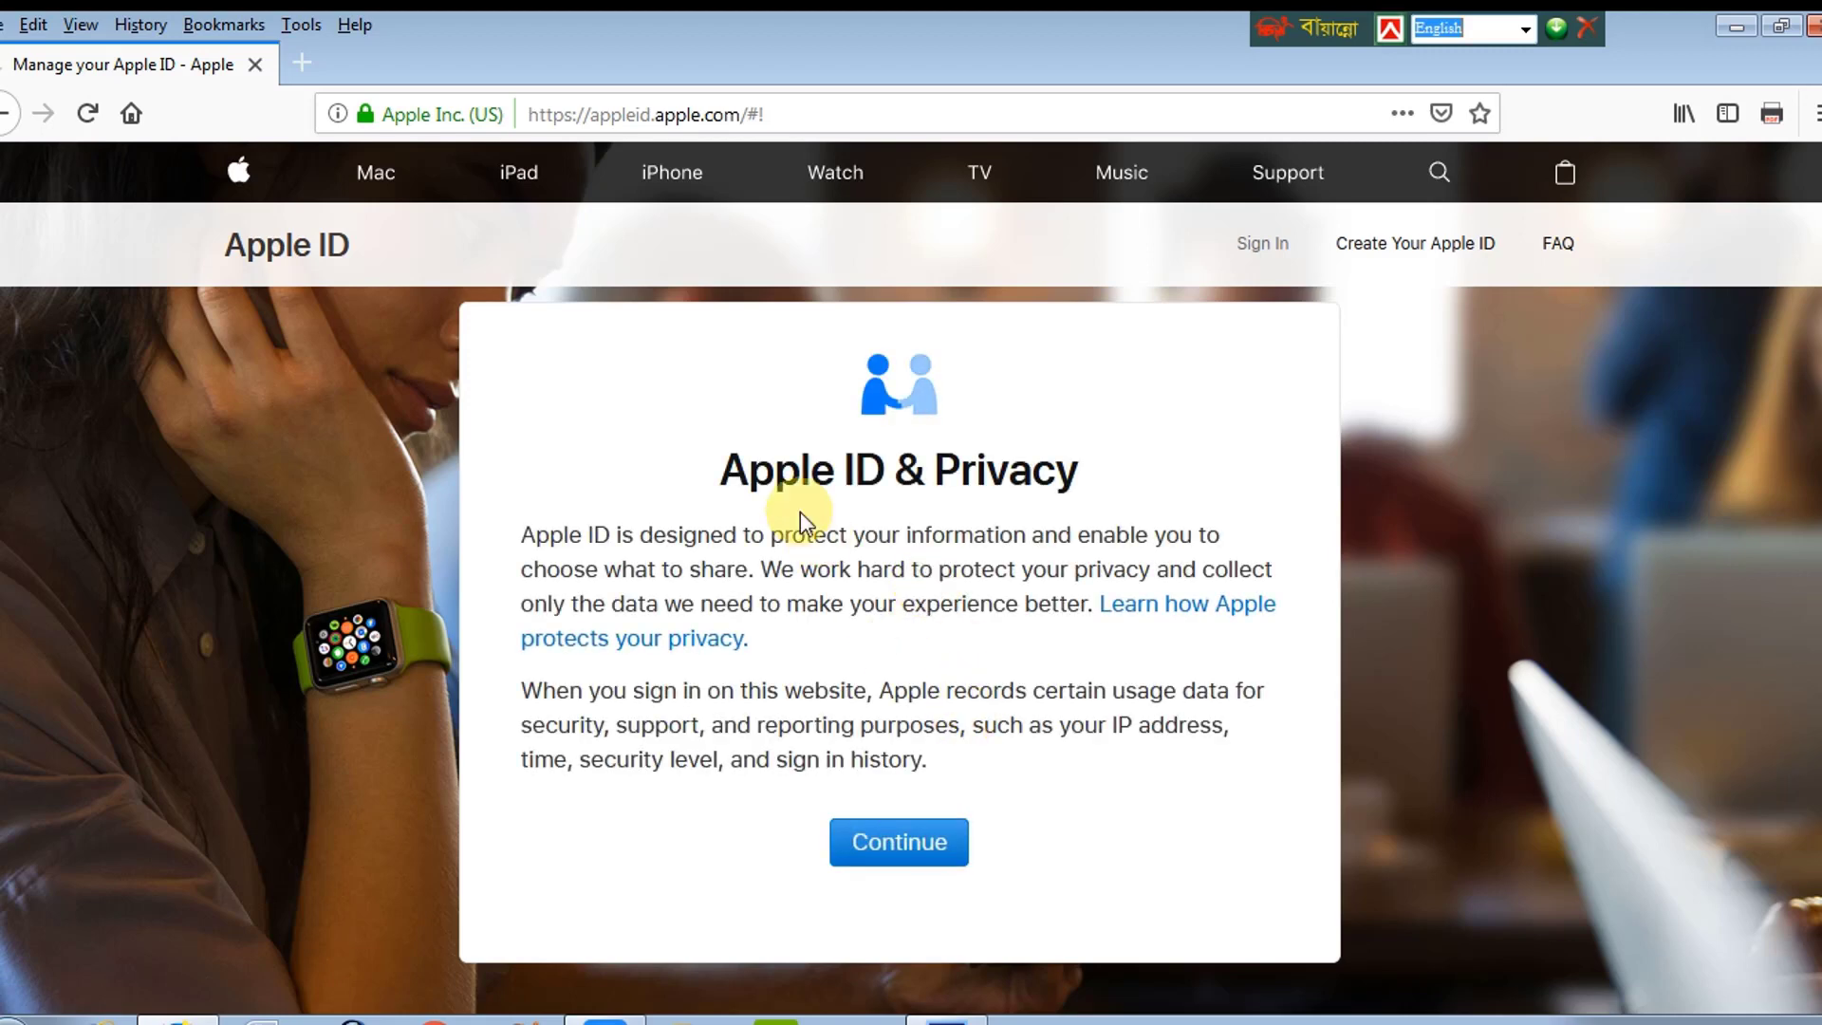
Step: Continue past the Apple ID & Privacy notice to reach the account page
left_click(897, 845)
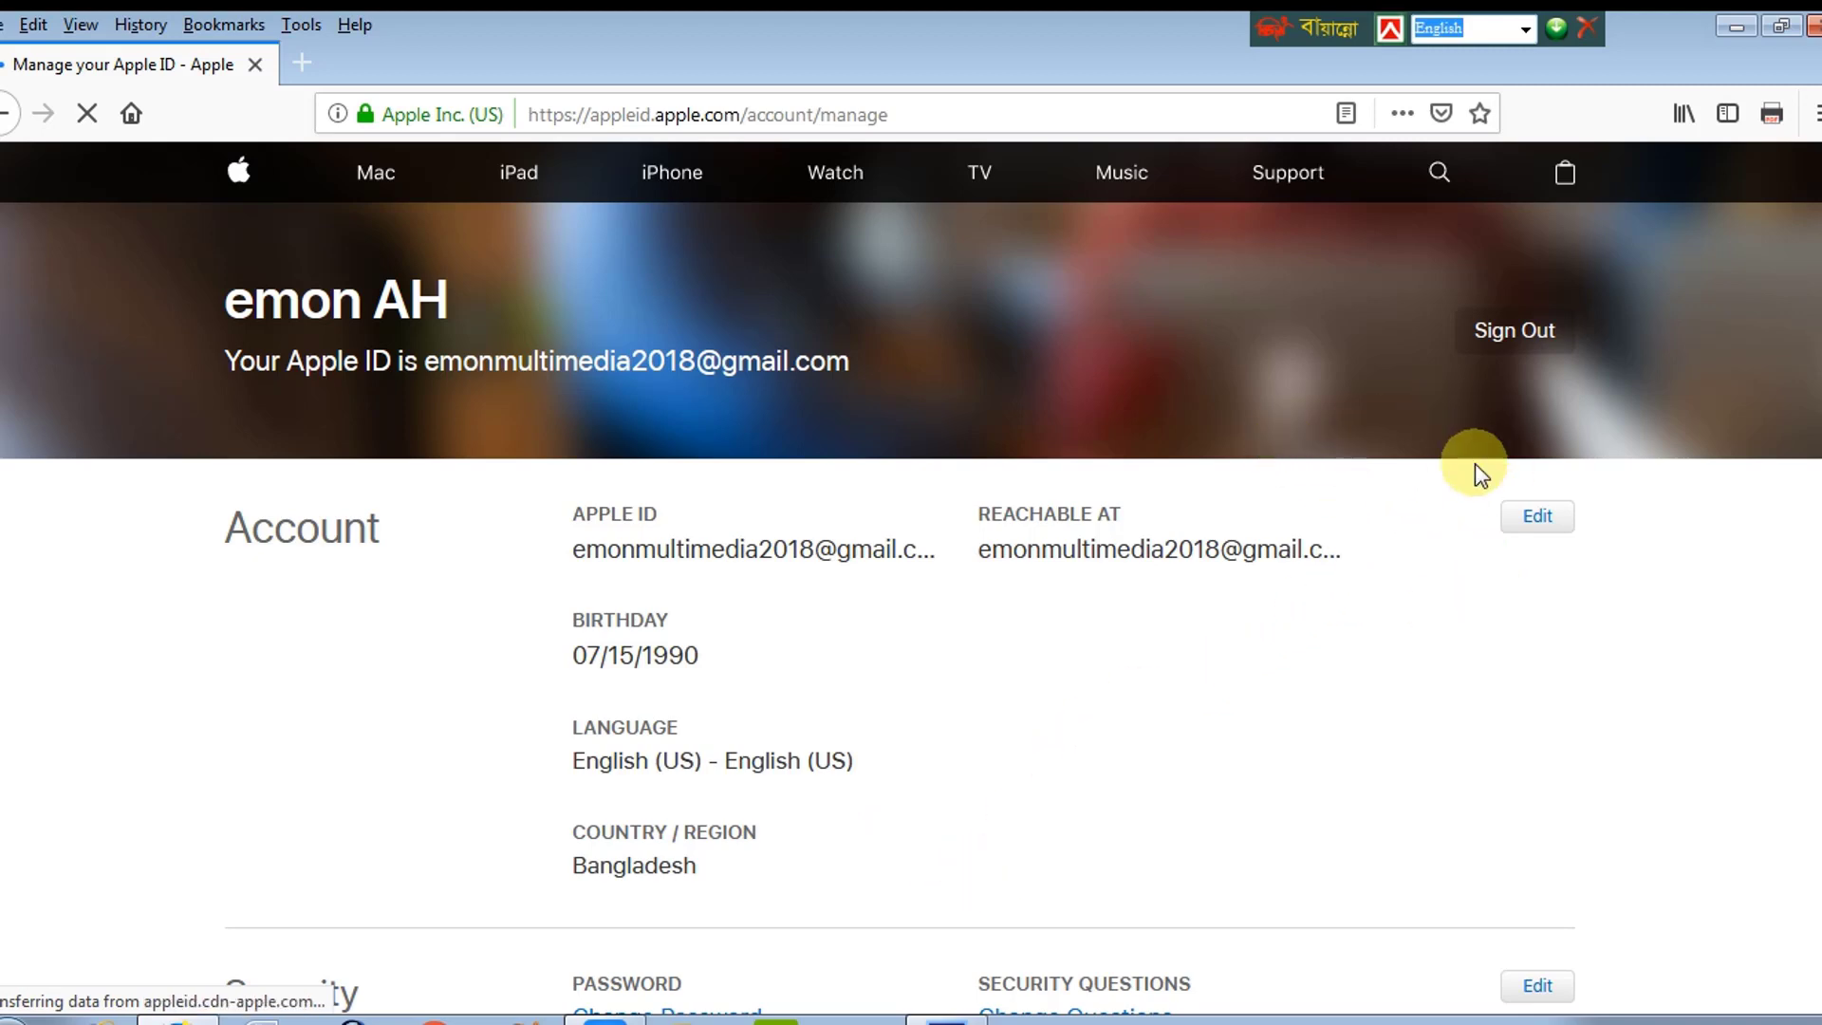
left_click_drag(573, 548, 812, 560)
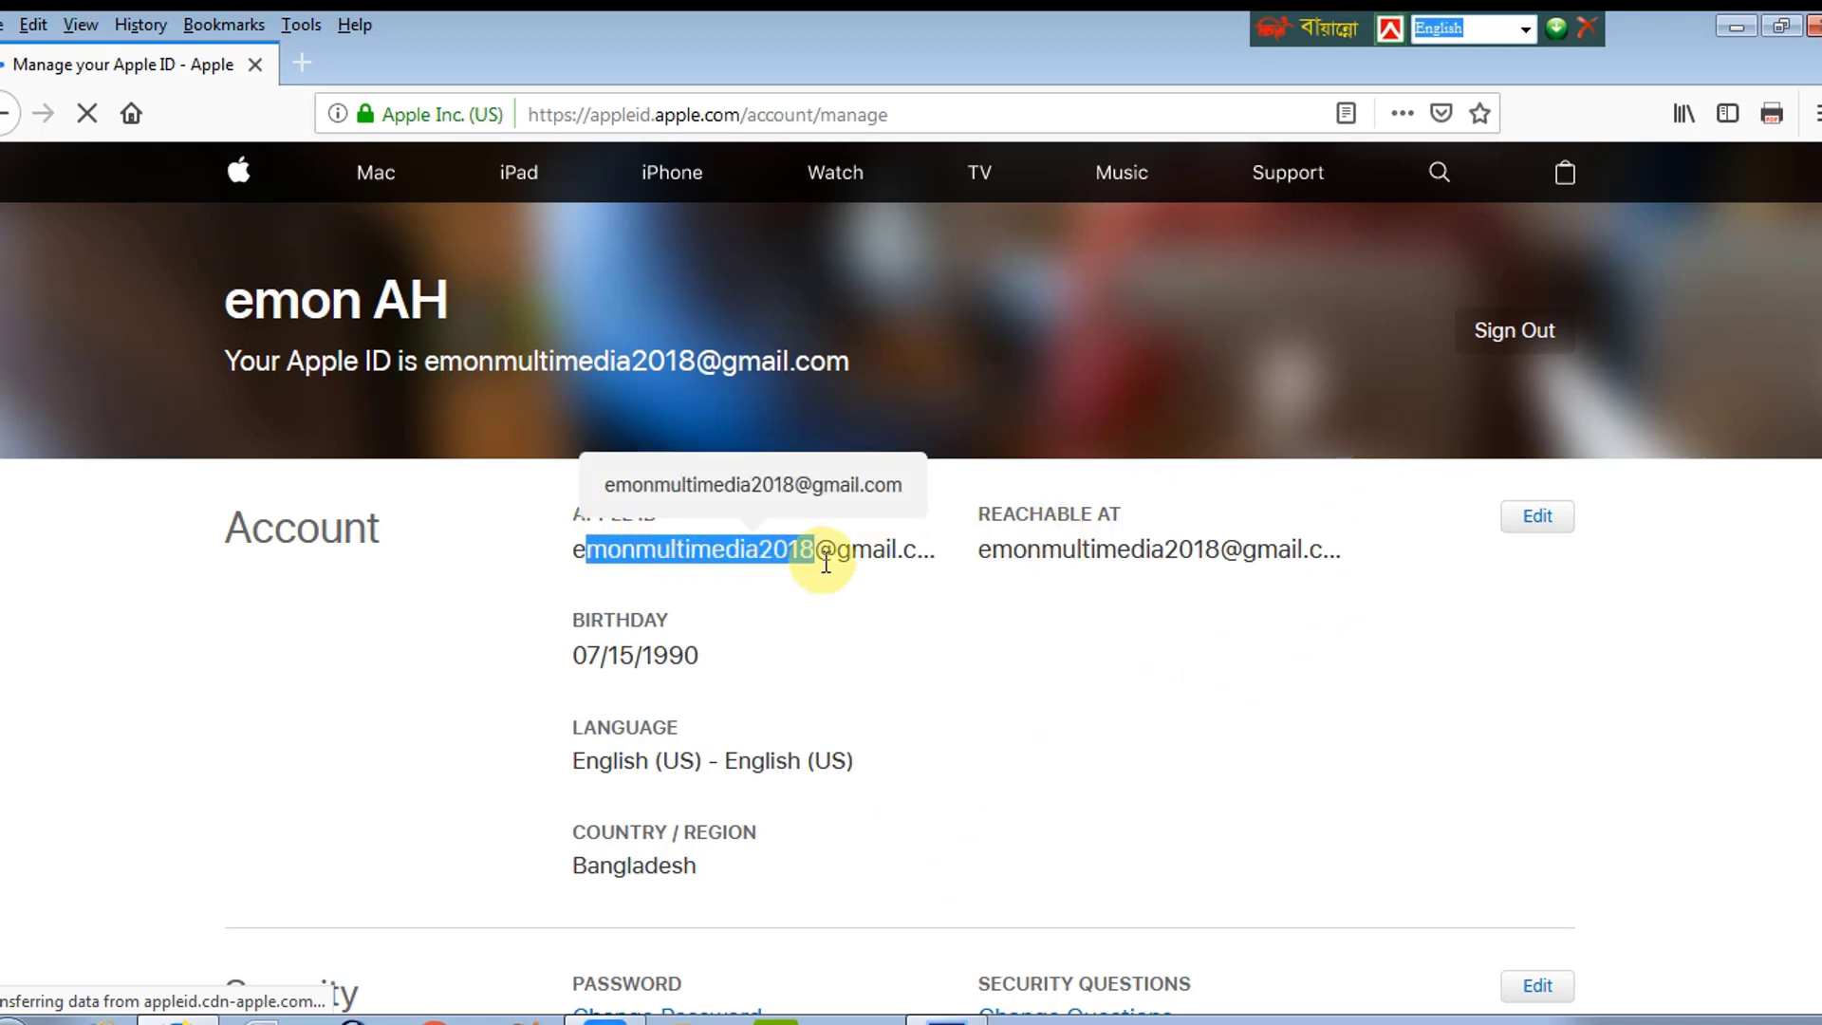
left_click_drag(1013, 550, 1102, 610)
left_click(973, 669)
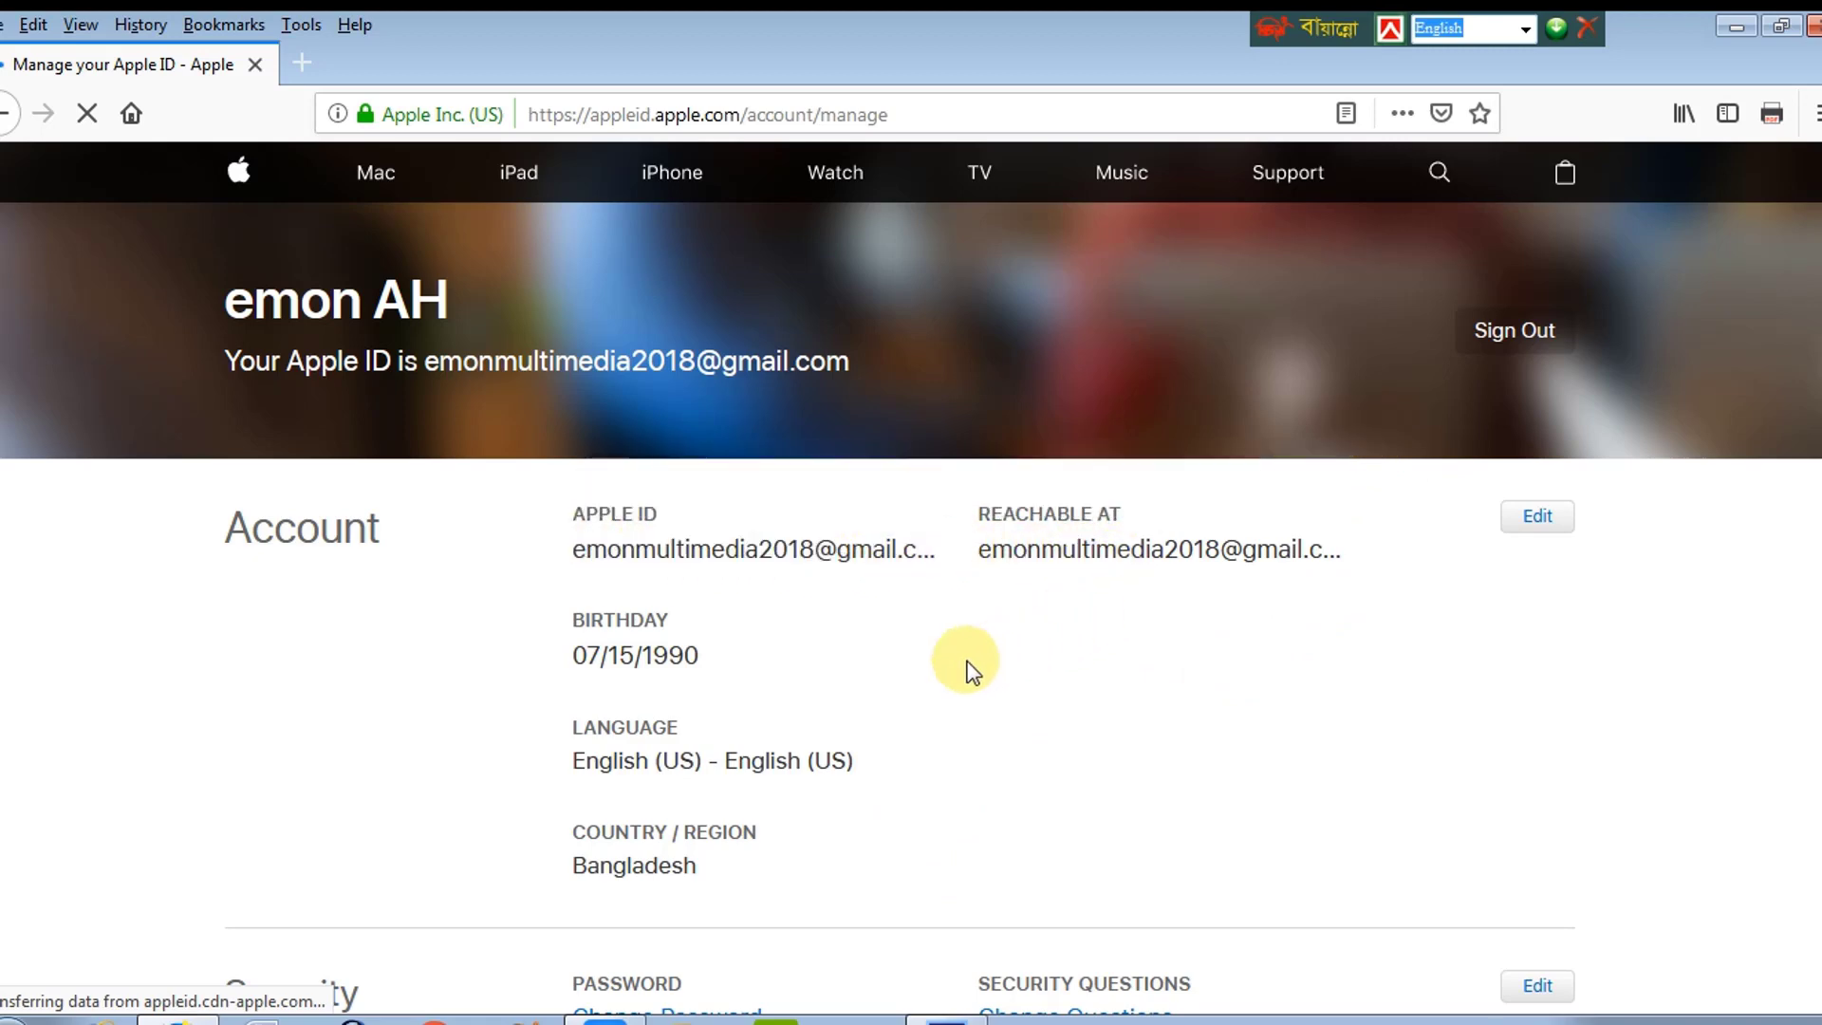
scroll(963, 661, "down", 2)
scroll(963, 662, "down", 3)
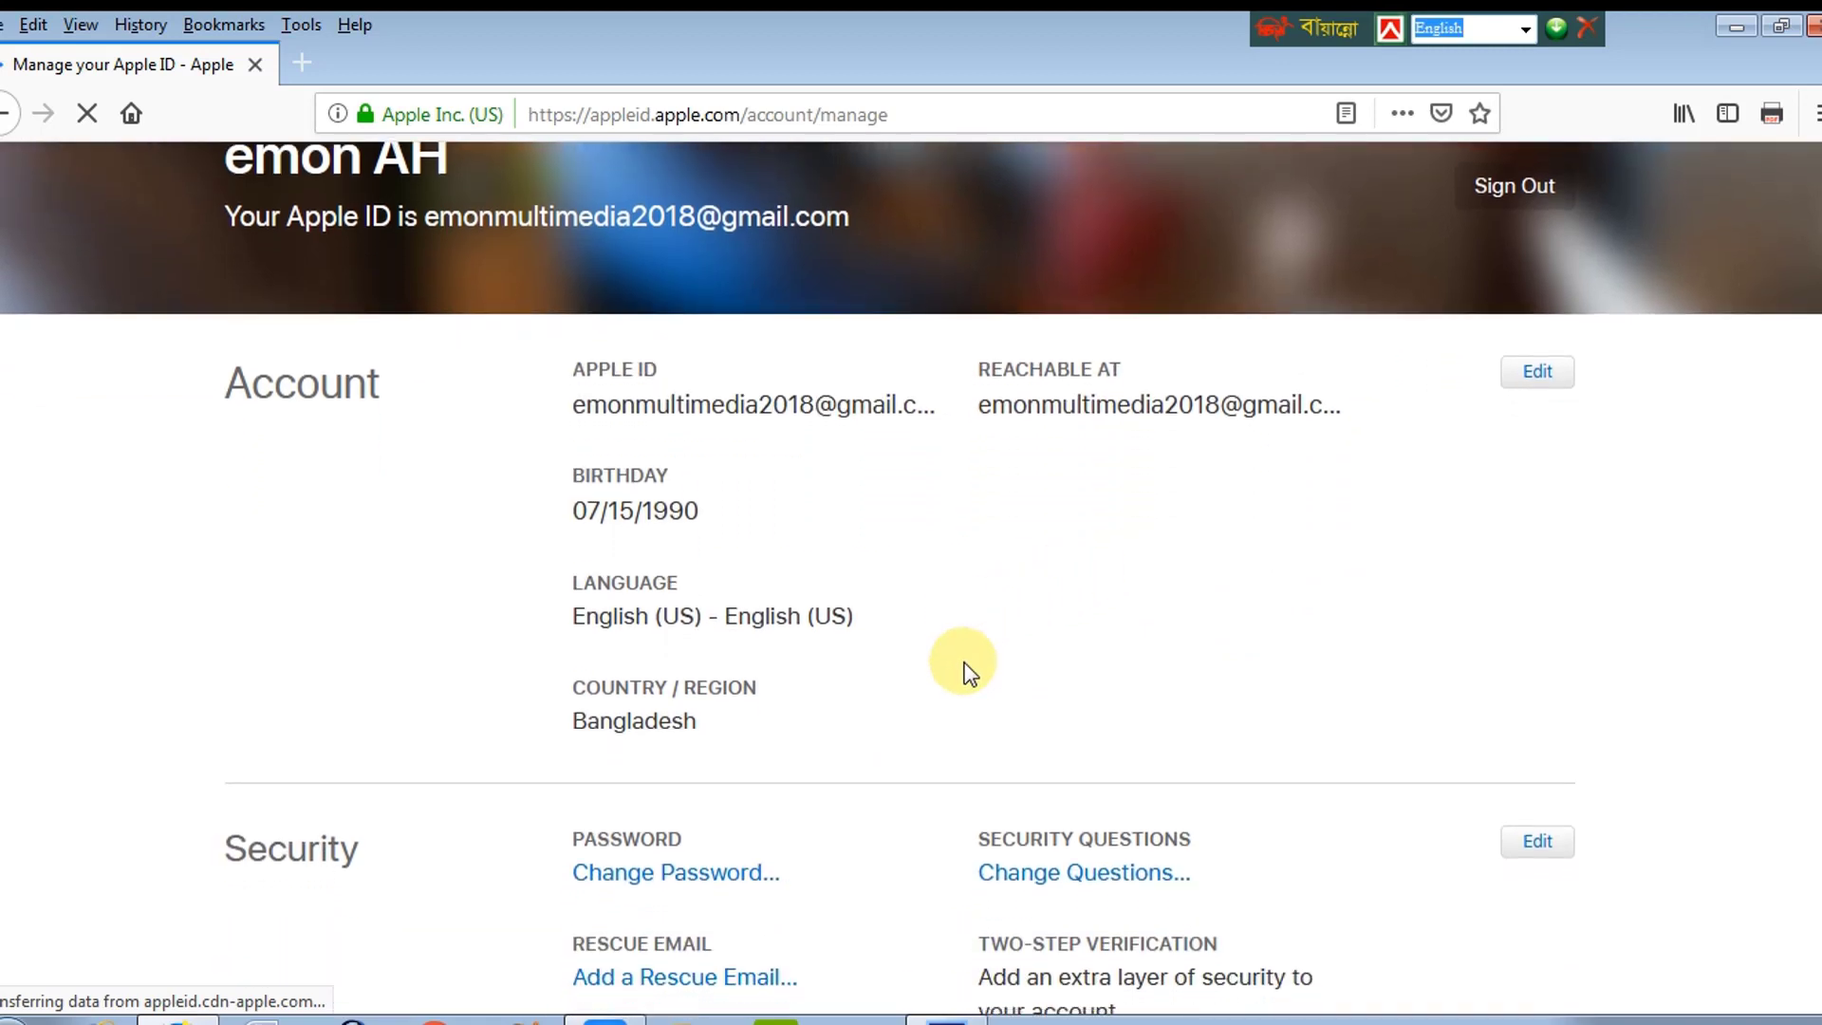